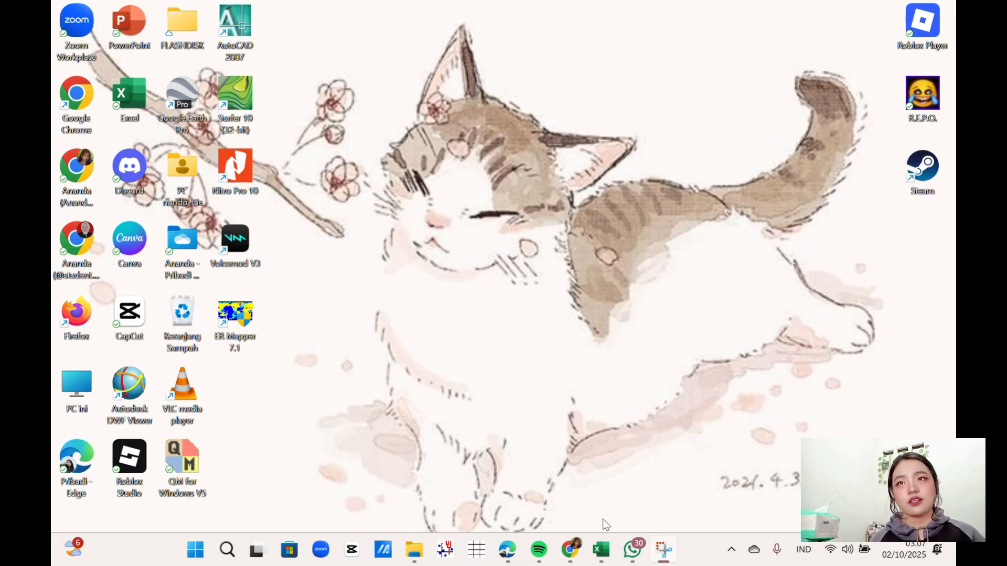
Step: Copy the 2022–2024 monthly catch values in B3:M5 from the Catch Bali sheet of the Data Catch Penugasan workbook
mouse_move(601, 550)
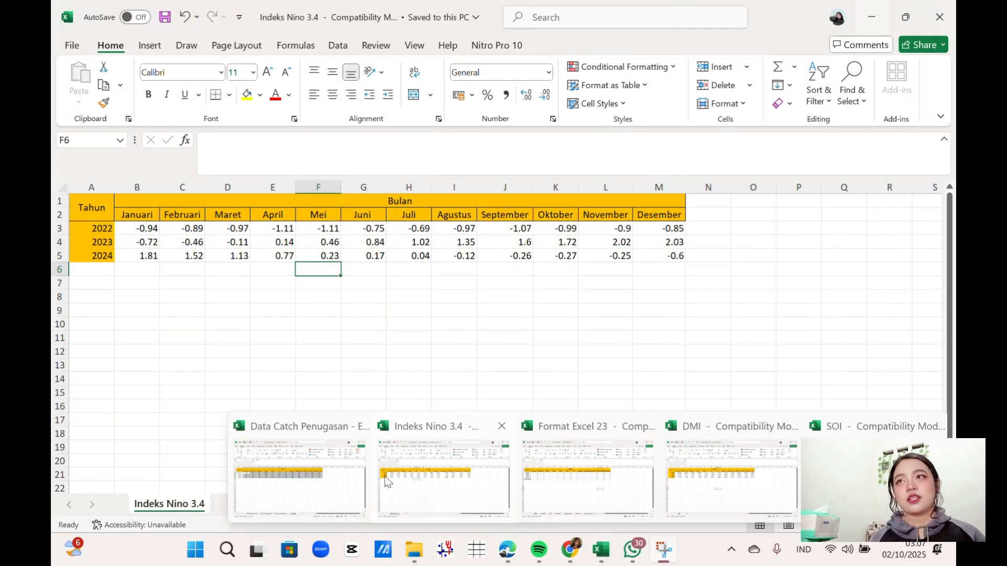
click(334, 488)
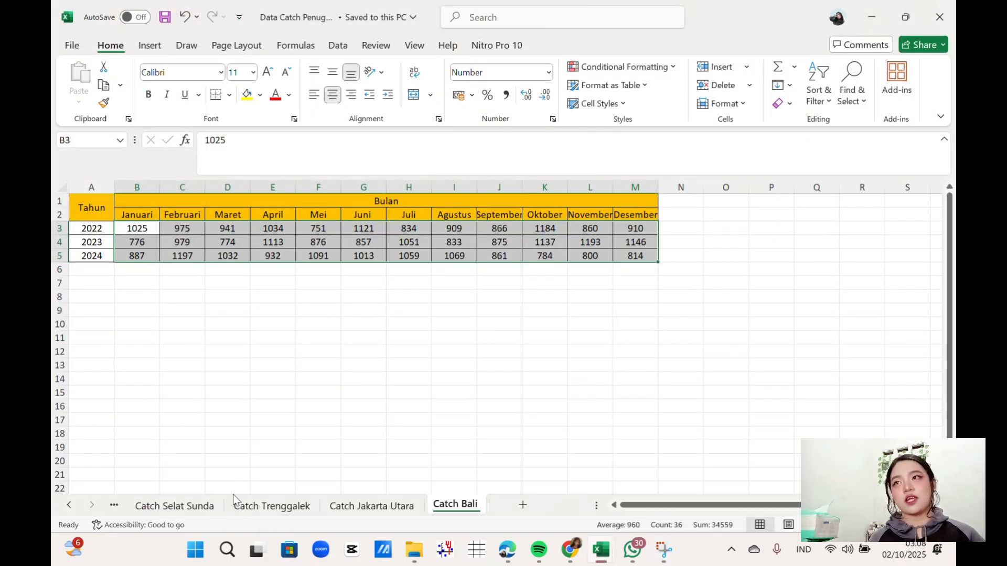
click(383, 429)
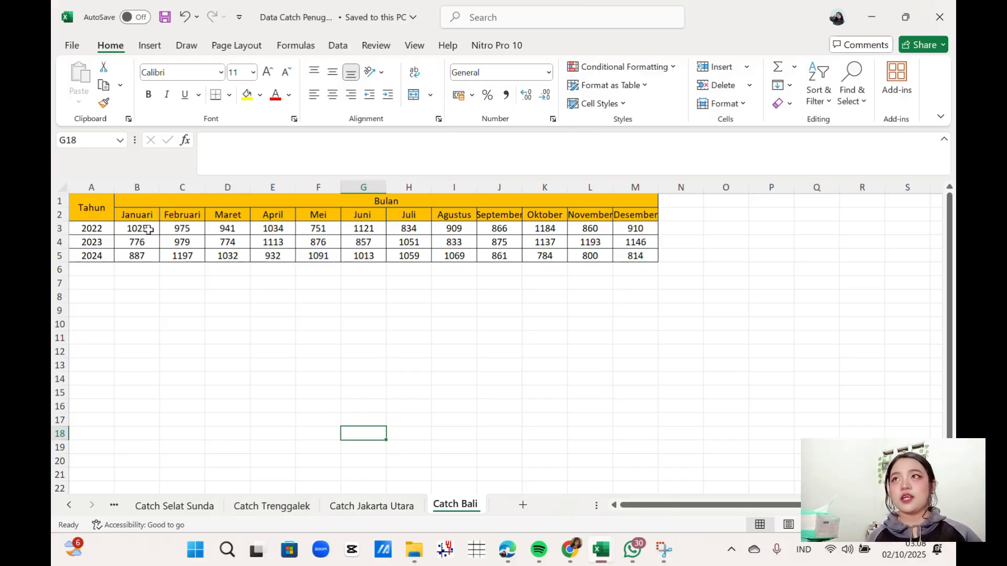
drag(149, 230, 642, 255)
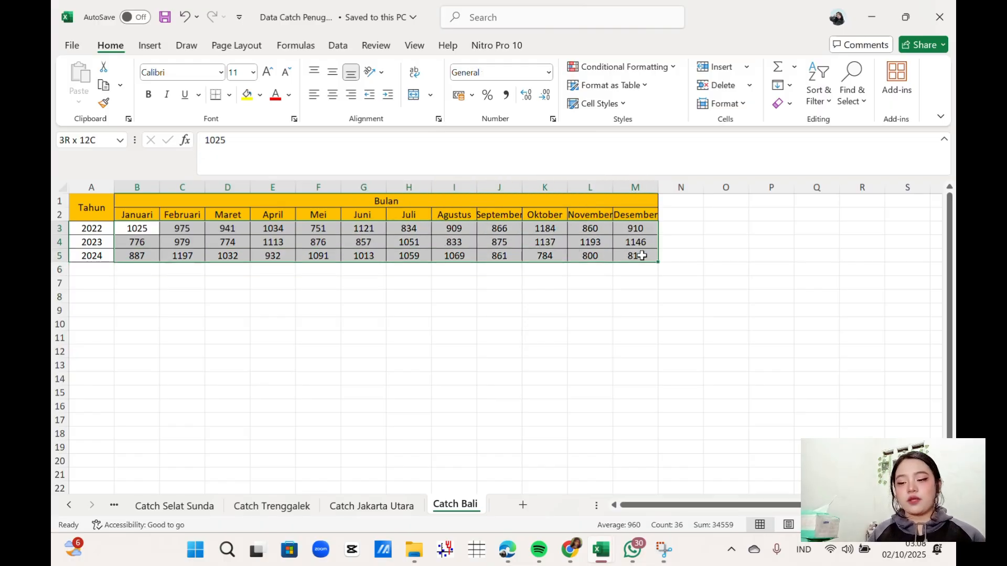
key(ctrl+c)
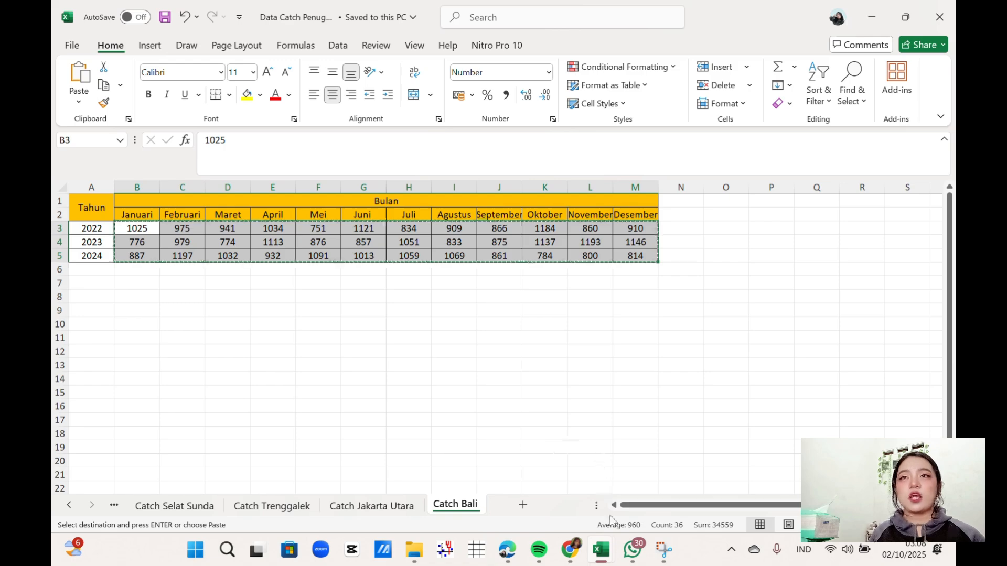
Step: Paste the copied catch values into B3:M5 of the CPUE sheet in the Format Excel 23 workbook
mouse_move(601, 550)
mouse_move(590, 476)
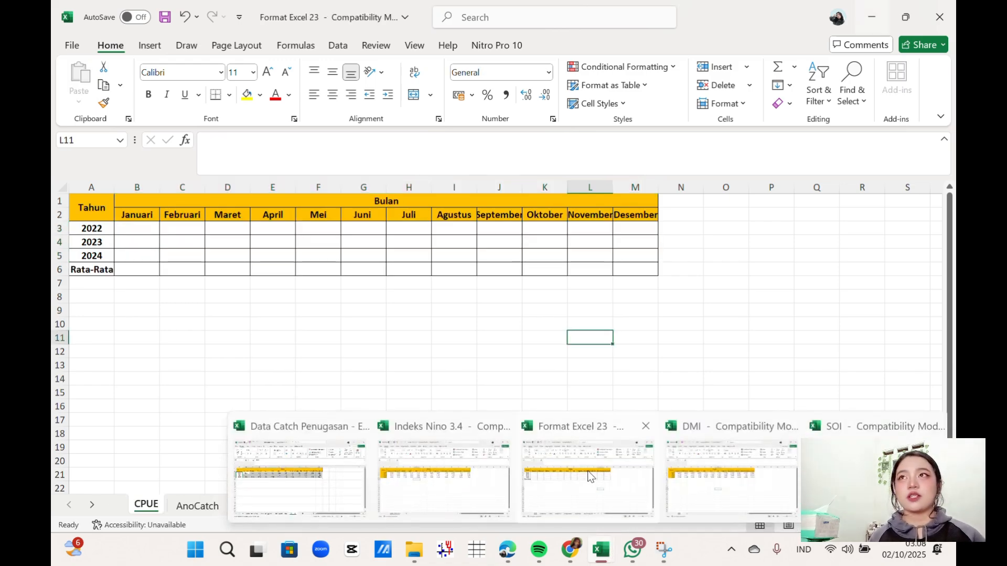
click(590, 477)
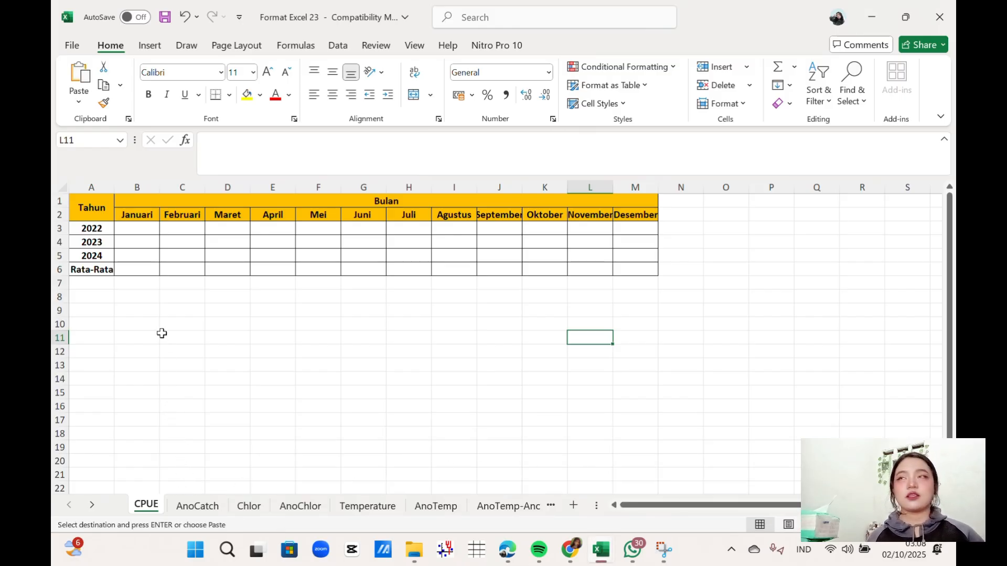
click(147, 227)
drag(147, 228, 636, 253)
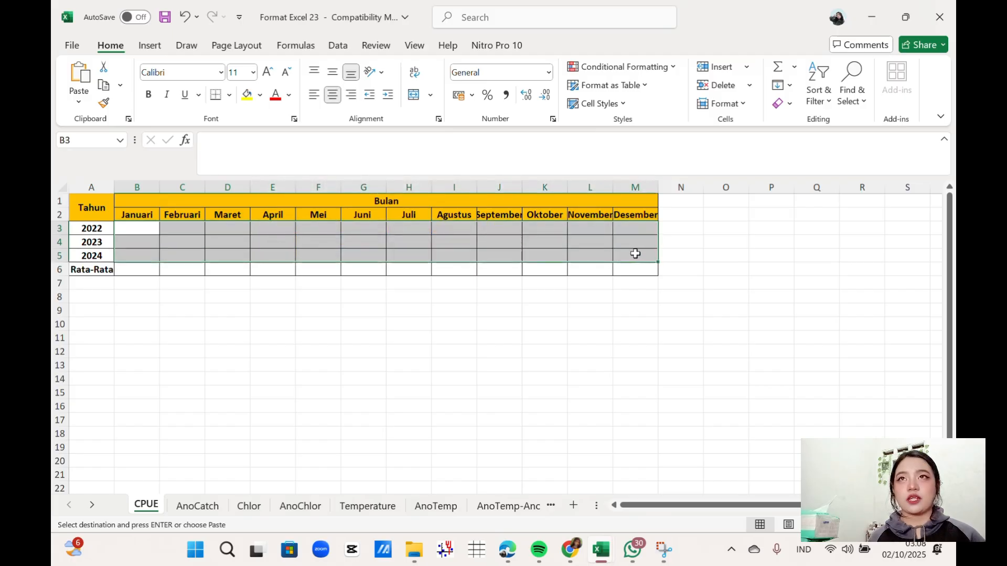
right_click(637, 257)
click(692, 221)
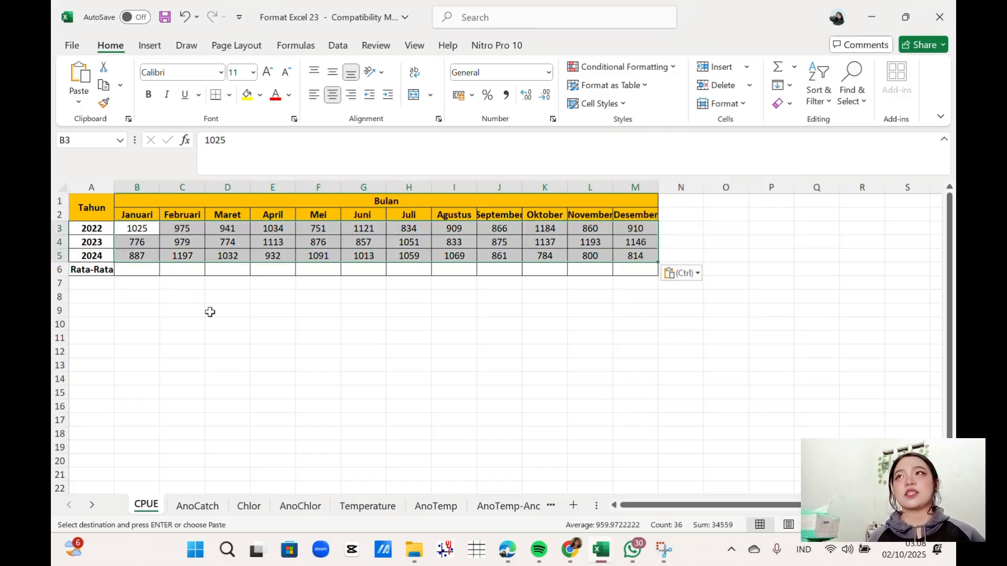
click(175, 291)
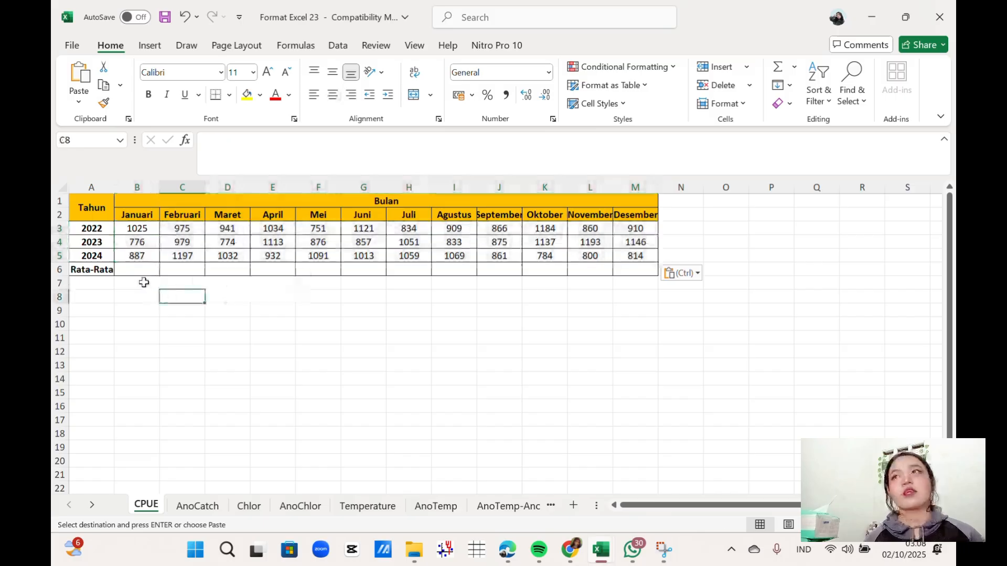
Step: Calculate January's average catch in cell B6 of the Rata-Rata row with =AVERAGE(B3:B5)
click(136, 274)
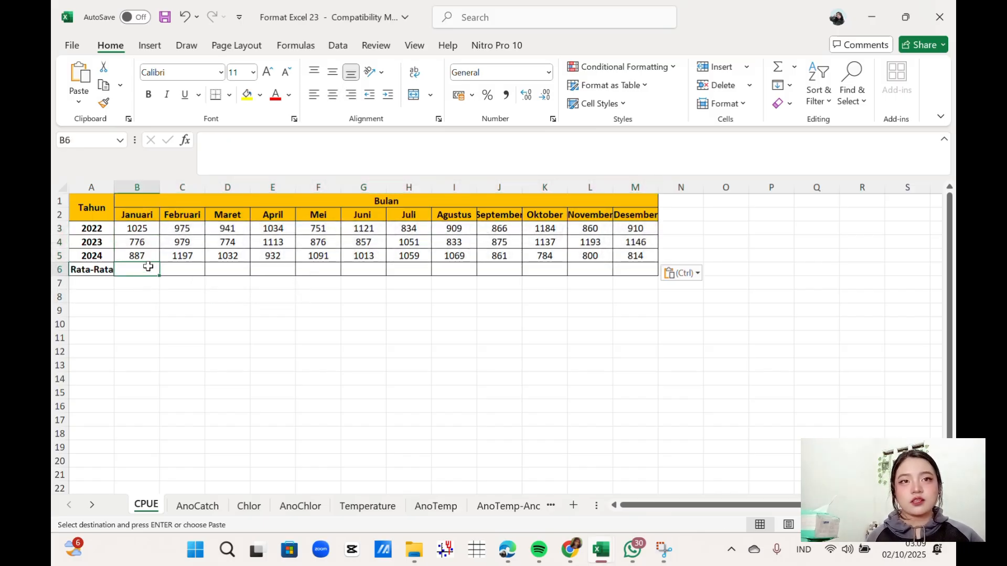
text(=)
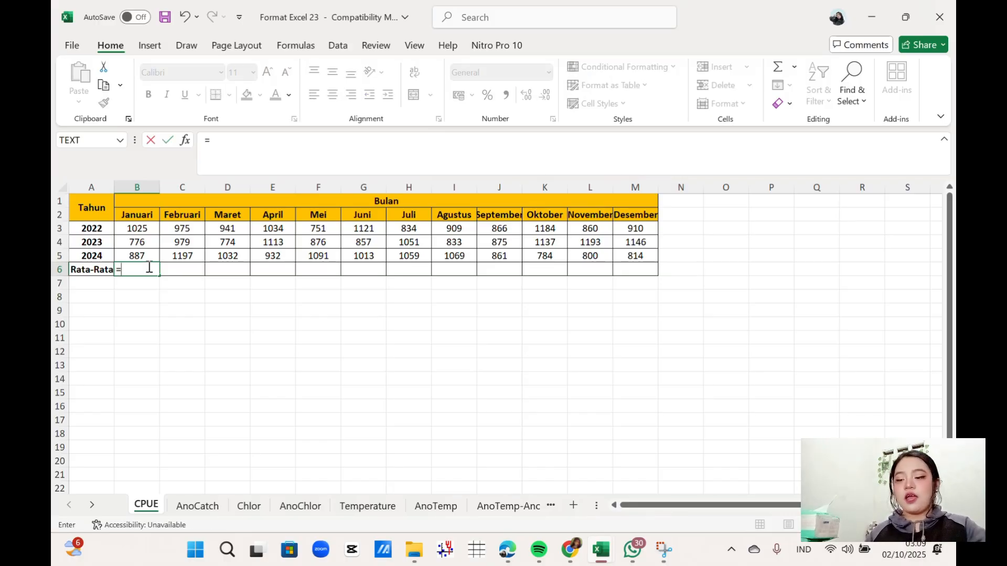
text(aver)
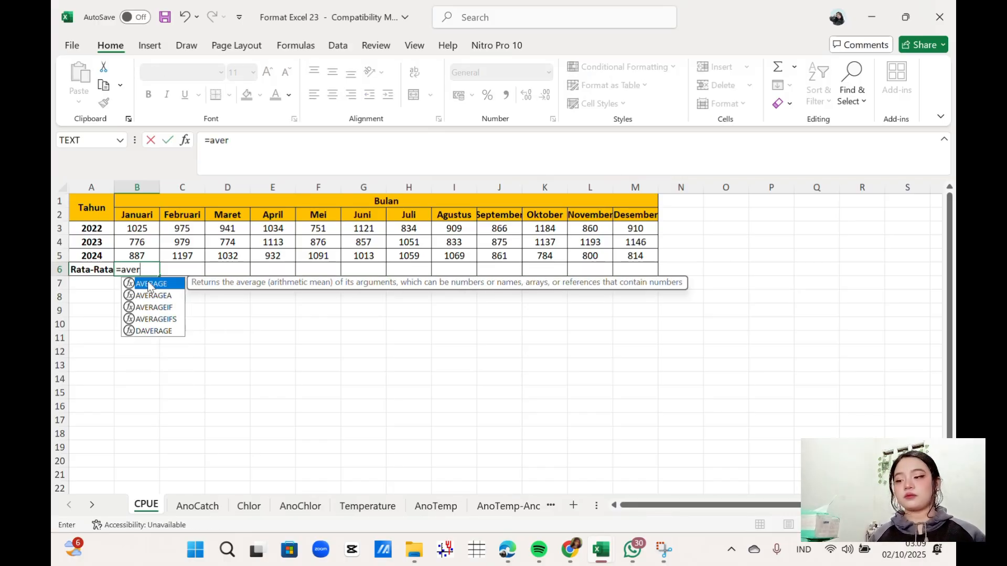
double_click(151, 284)
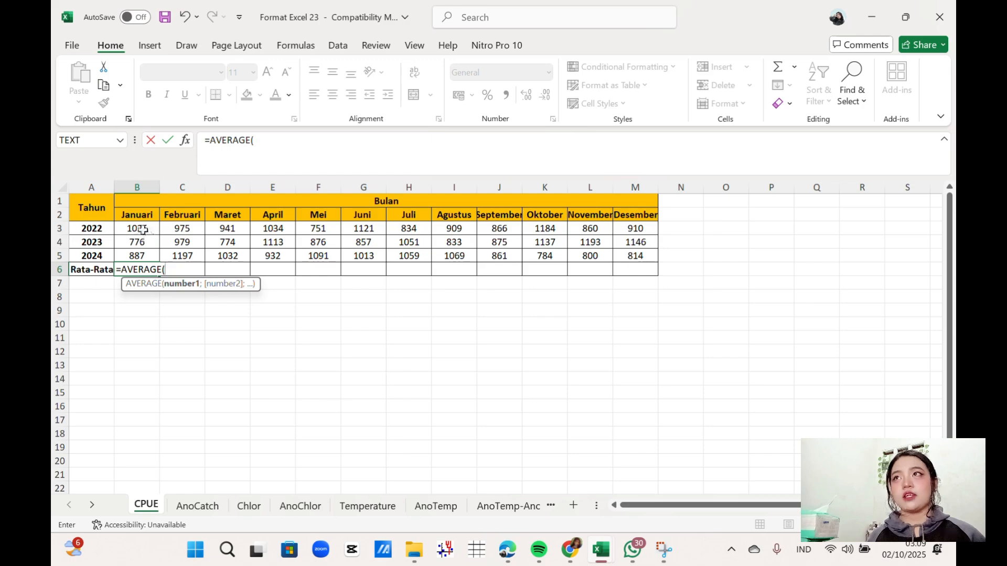
drag(140, 228, 137, 256)
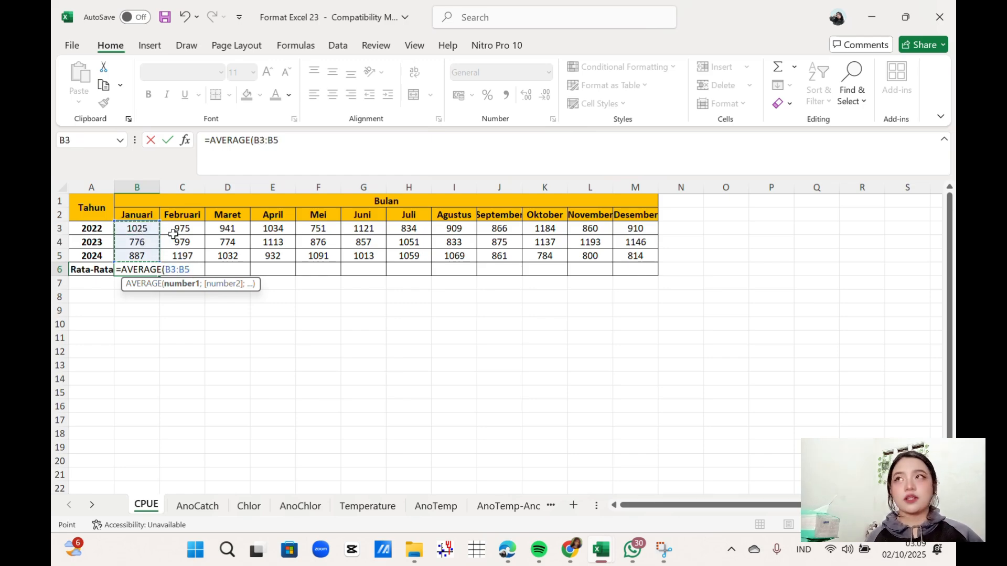
key(Return)
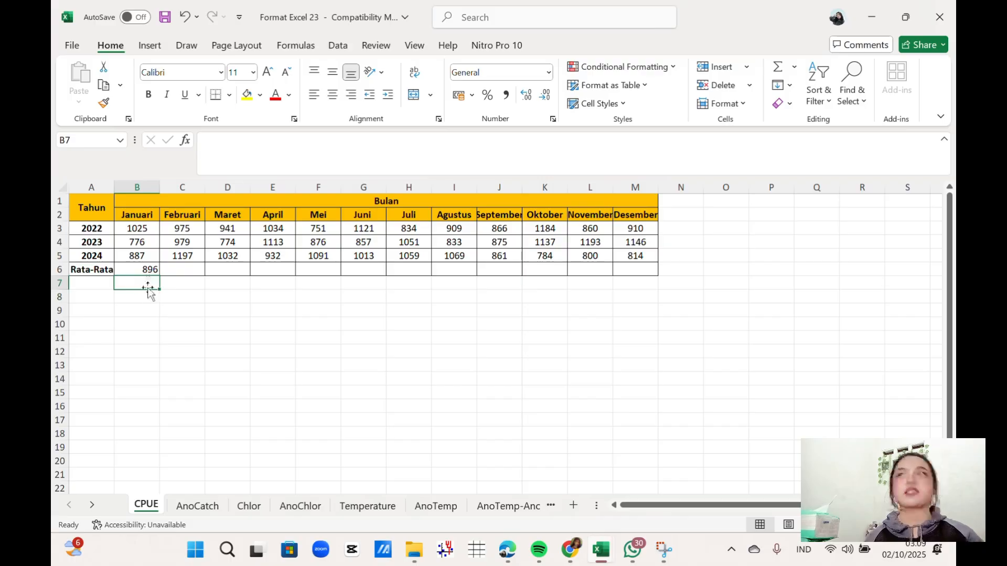
Step: Fill the January average formula across the Rata-Rata row through Desember in M6
click(148, 271)
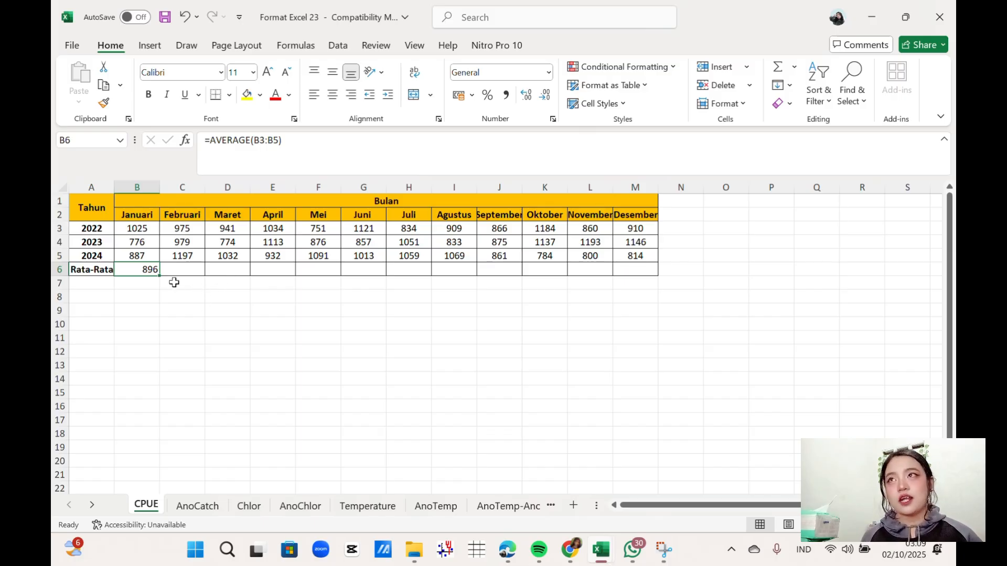
drag(159, 275, 641, 269)
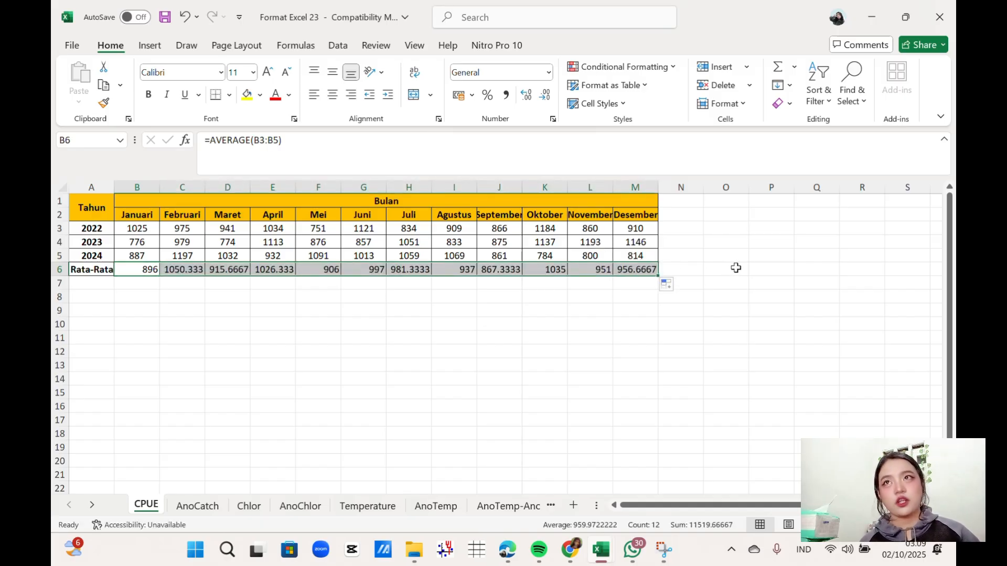
click(418, 300)
Step: Reduce the Rata-Rata values for Februari, Maret and April in C6:E6 to zero decimal places
click(179, 269)
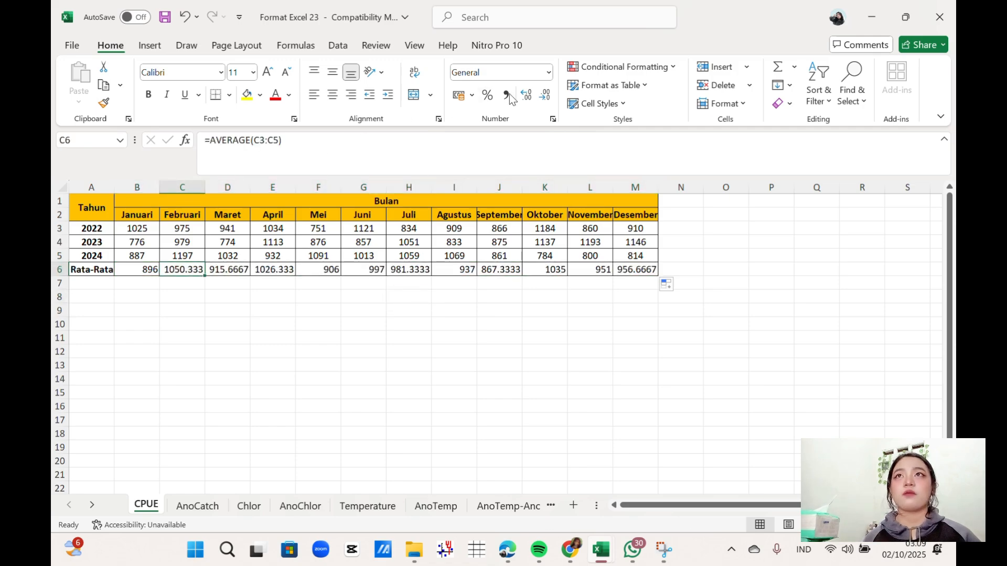
click(545, 100)
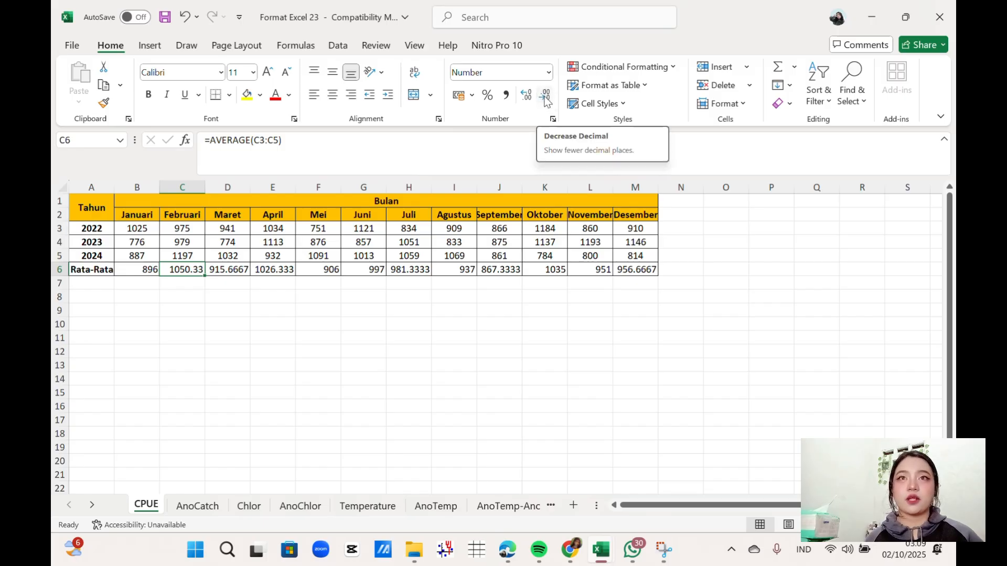
click(545, 99)
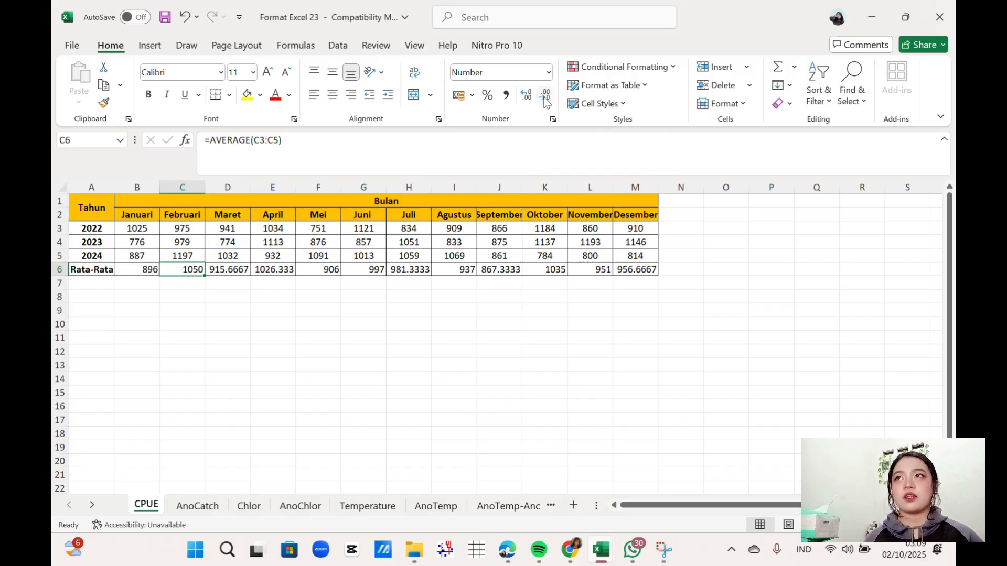
key(Right)
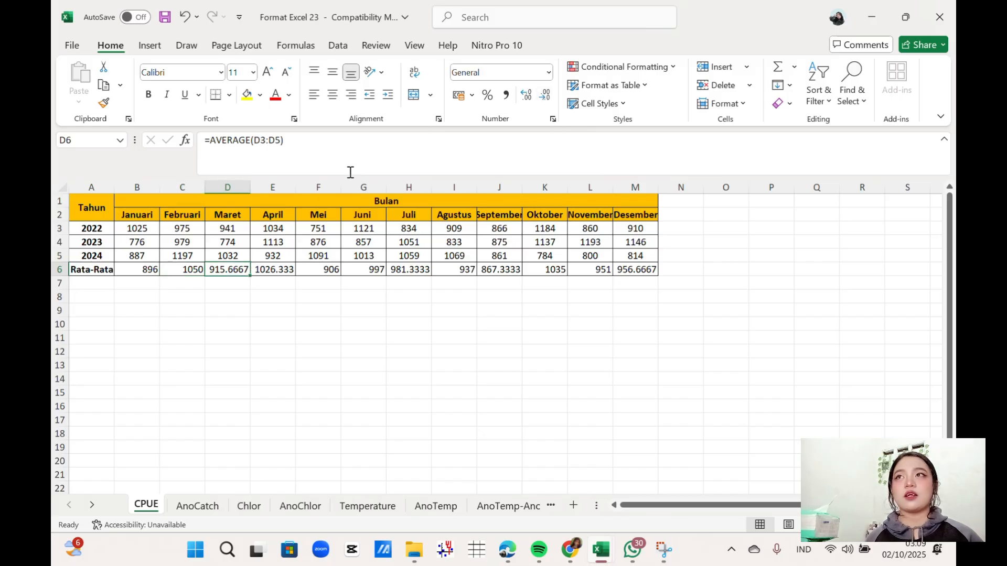
click(545, 96)
click(545, 96)
click(545, 96)
click(545, 96)
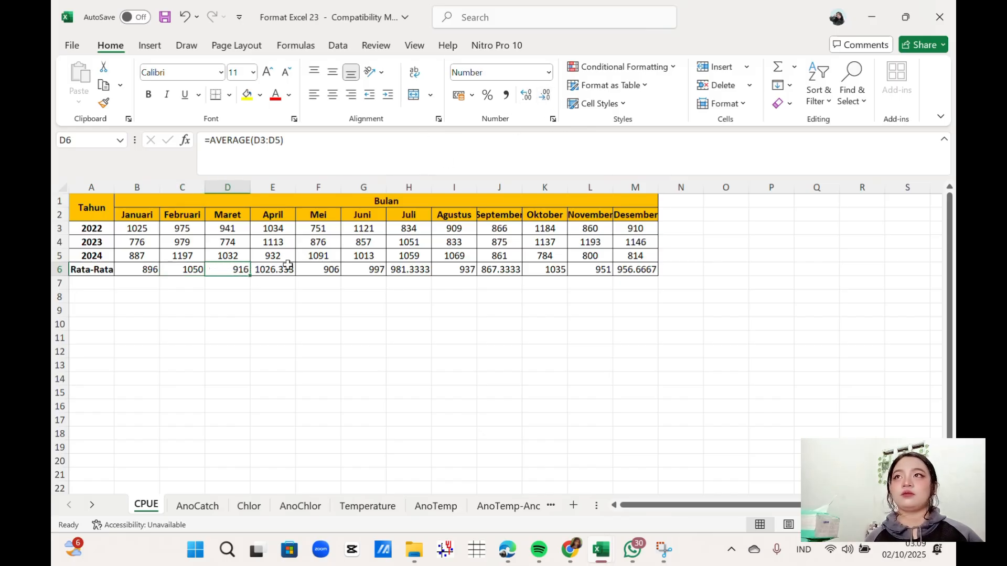
click(280, 270)
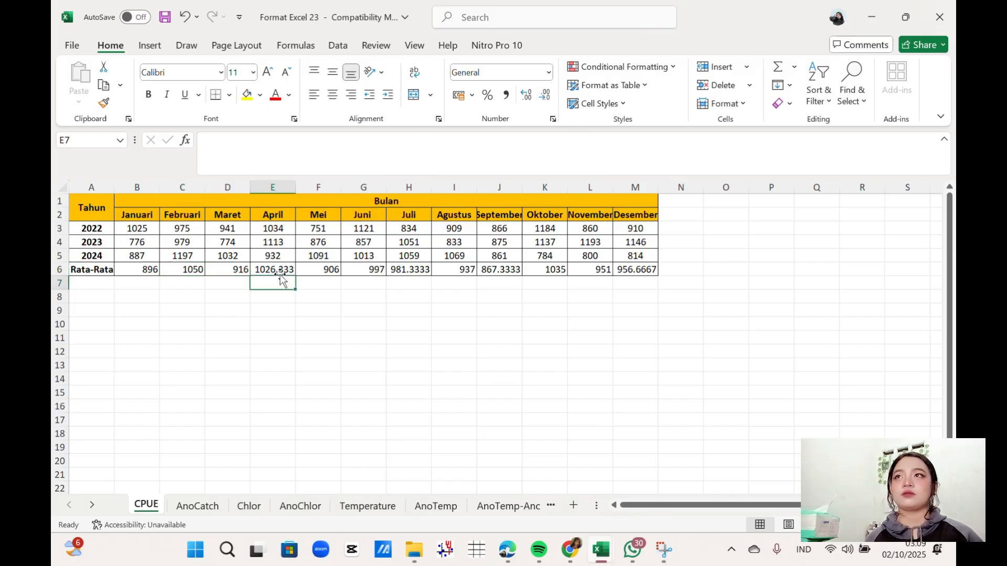
click(545, 95)
click(545, 94)
click(545, 95)
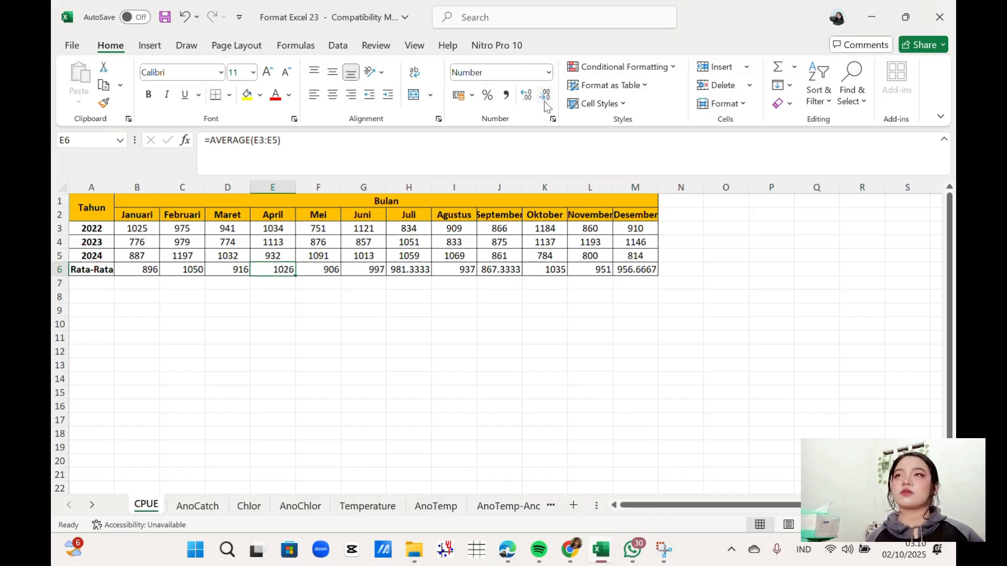
Step: Show the Juli, September and Desember averages in H6, J6 and M6 without decimals
click(415, 267)
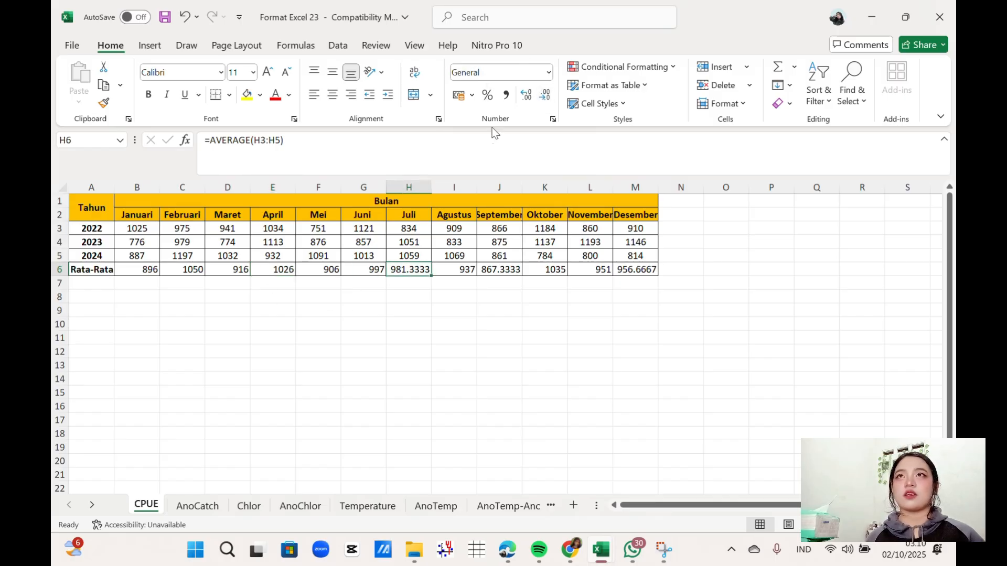
click(546, 95)
click(544, 97)
click(544, 96)
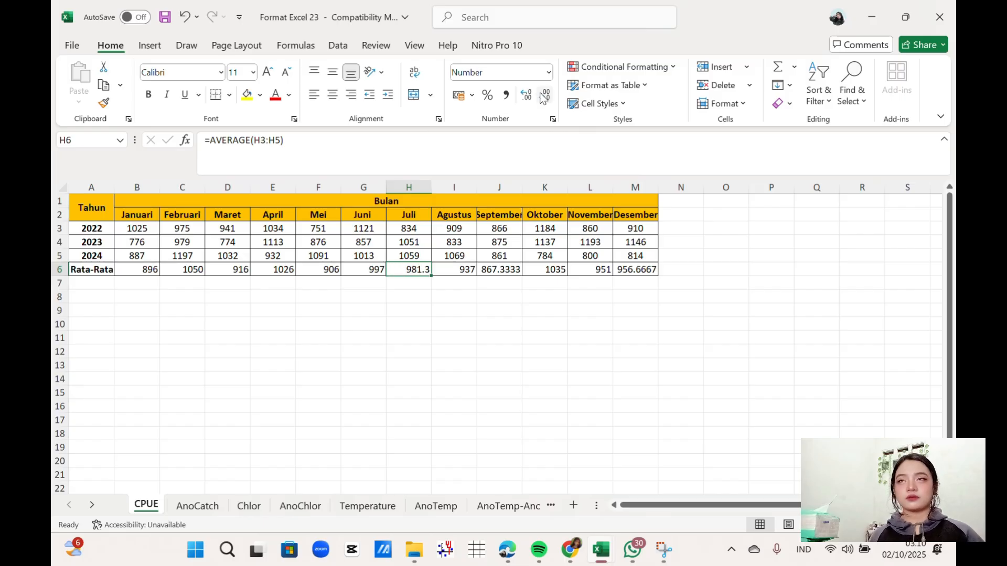
click(544, 97)
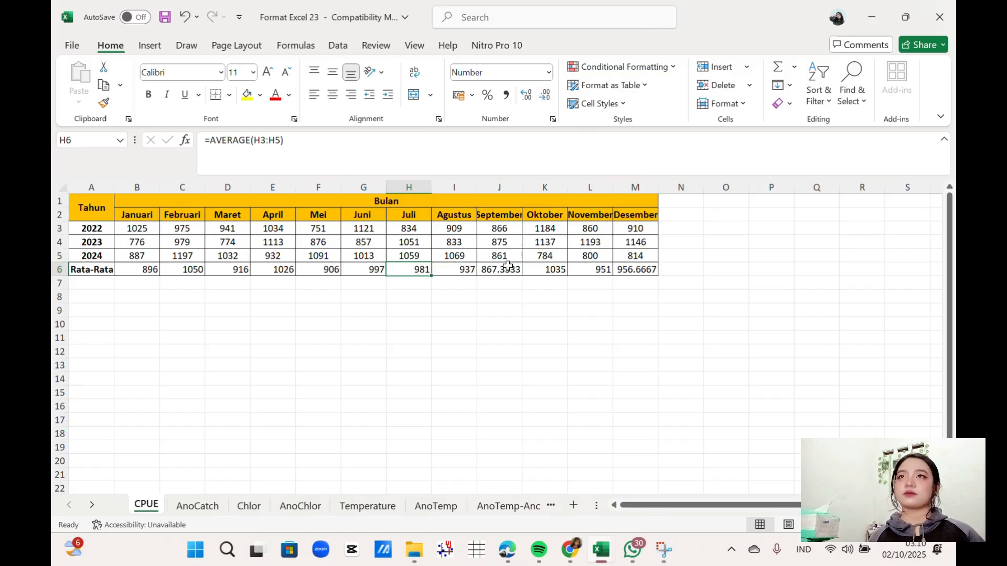
click(510, 269)
click(546, 96)
click(546, 95)
click(546, 96)
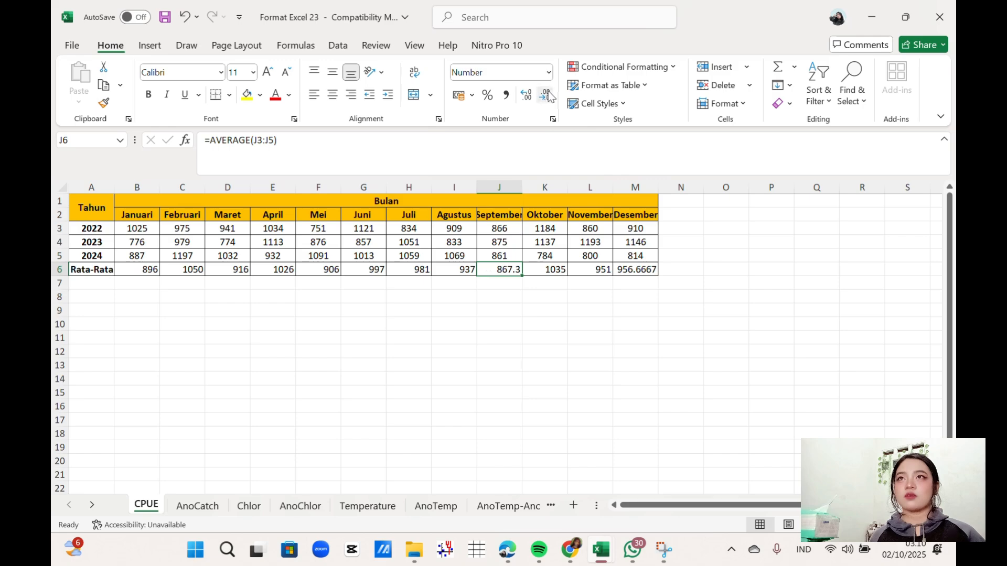
click(546, 95)
click(631, 271)
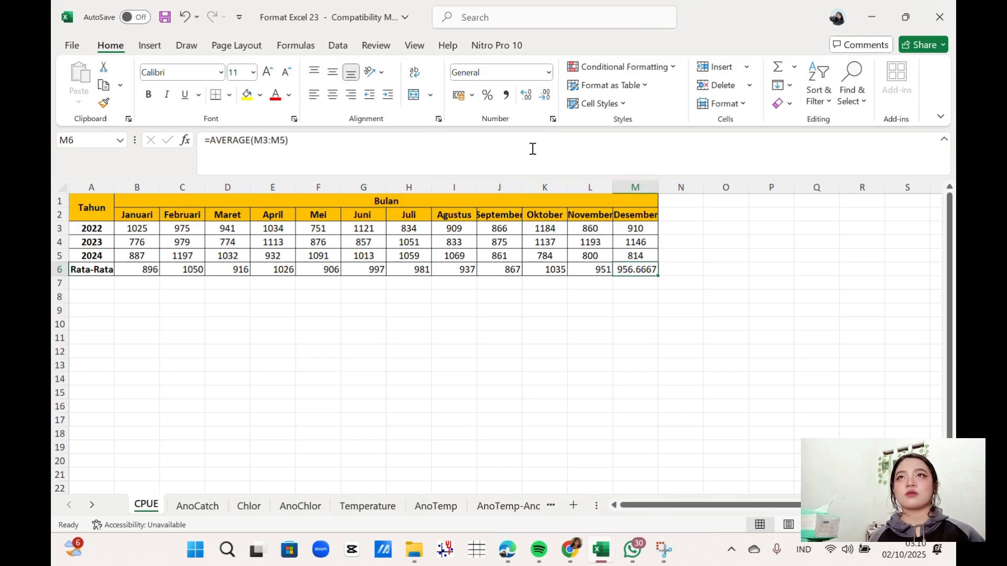
click(542, 99)
click(542, 98)
click(542, 99)
click(543, 99)
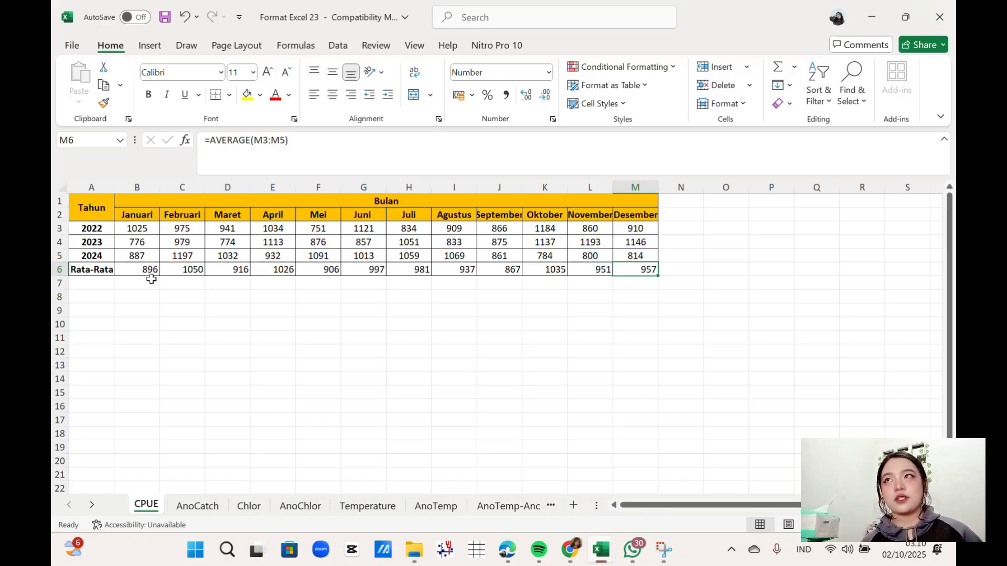
Step: Center the average values in B6:M6 of the Rata-Rata row horizontally
drag(148, 269, 653, 270)
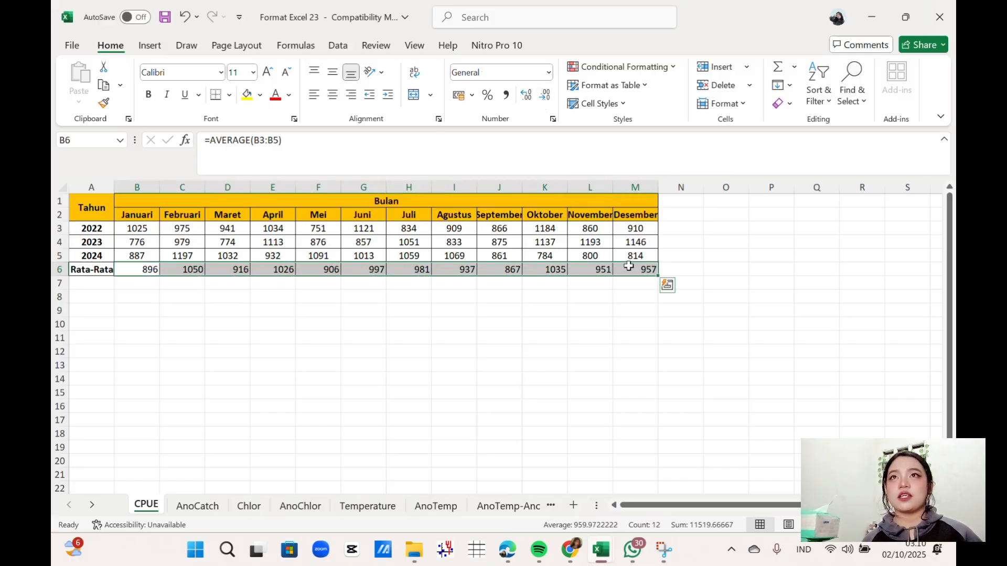
click(332, 97)
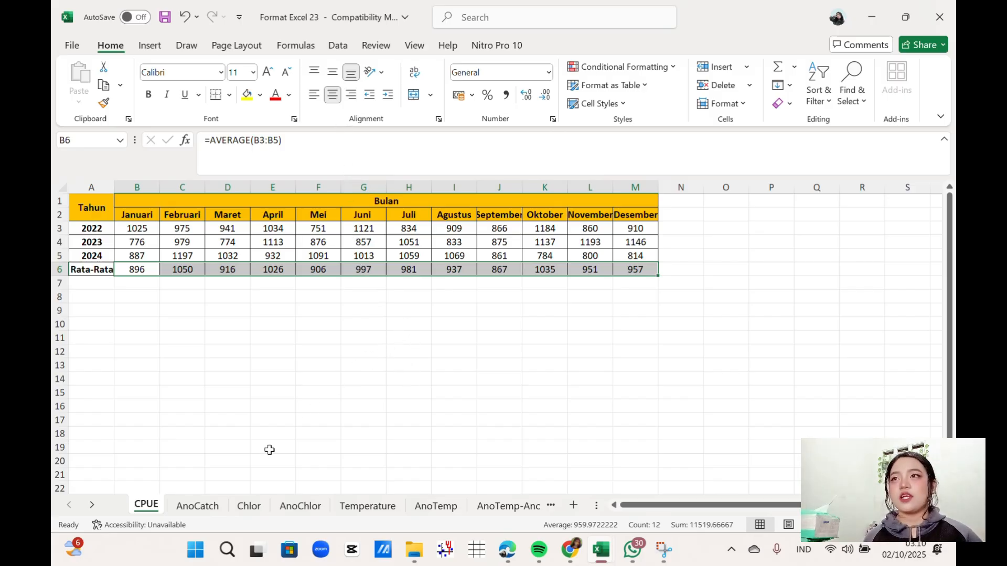
Step: View the column layout of the AnoCatch sheet and return to the CPUE sheet
click(197, 506)
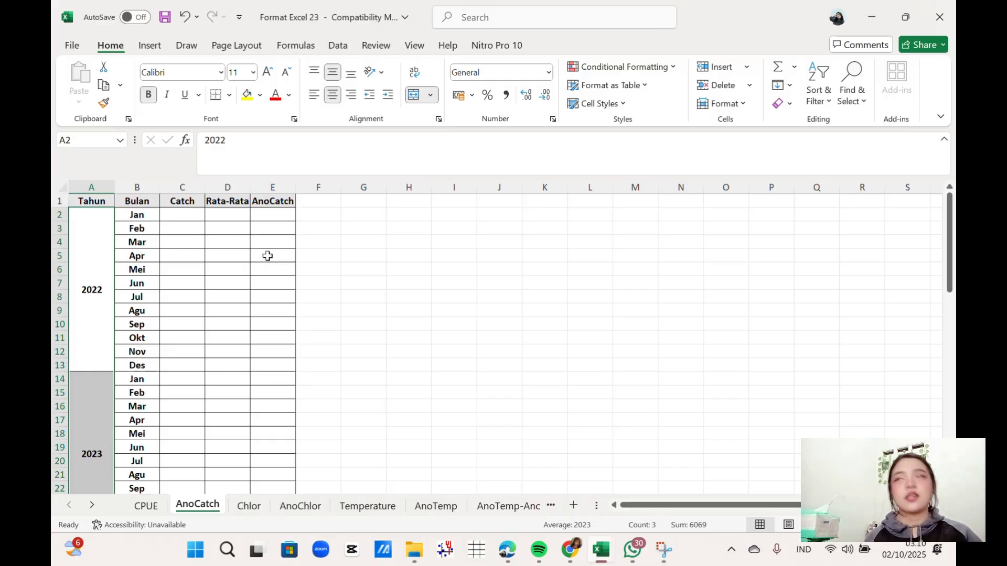
click(146, 505)
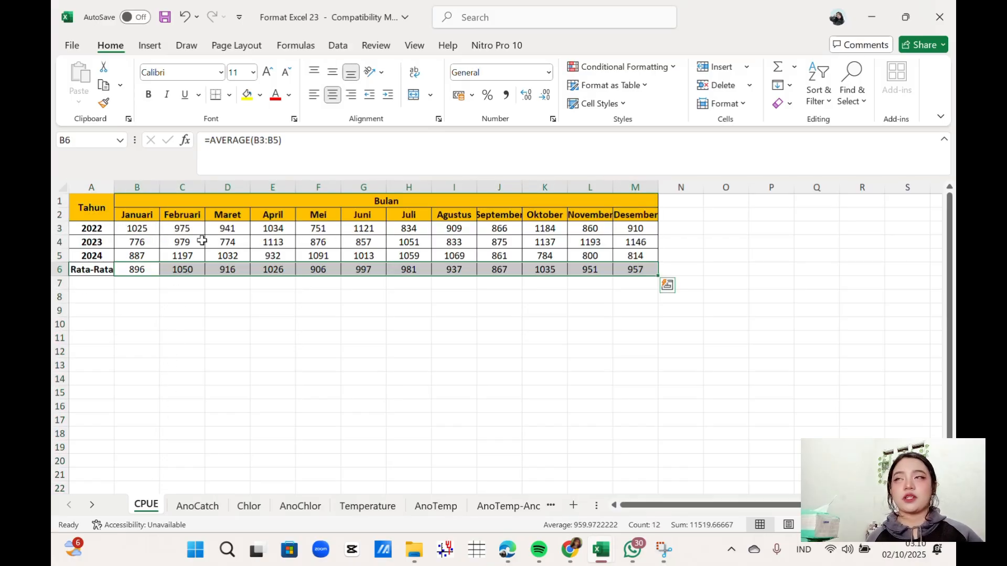
Step: Copy the 2022 monthly values in B3:M3 of the CPUE sheet and paste them transposed into the AnoCatch Catch column from C2
click(136, 232)
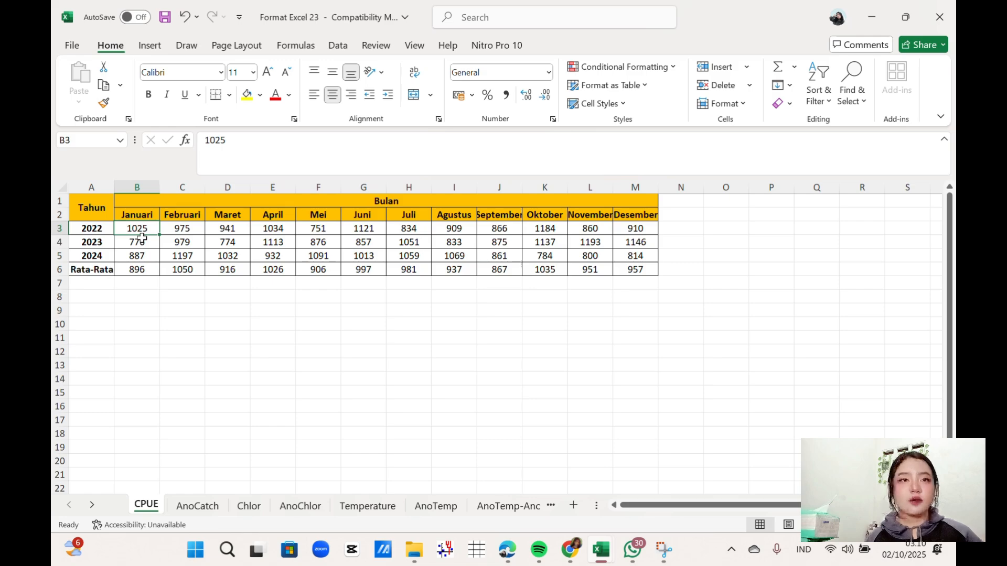
click(178, 323)
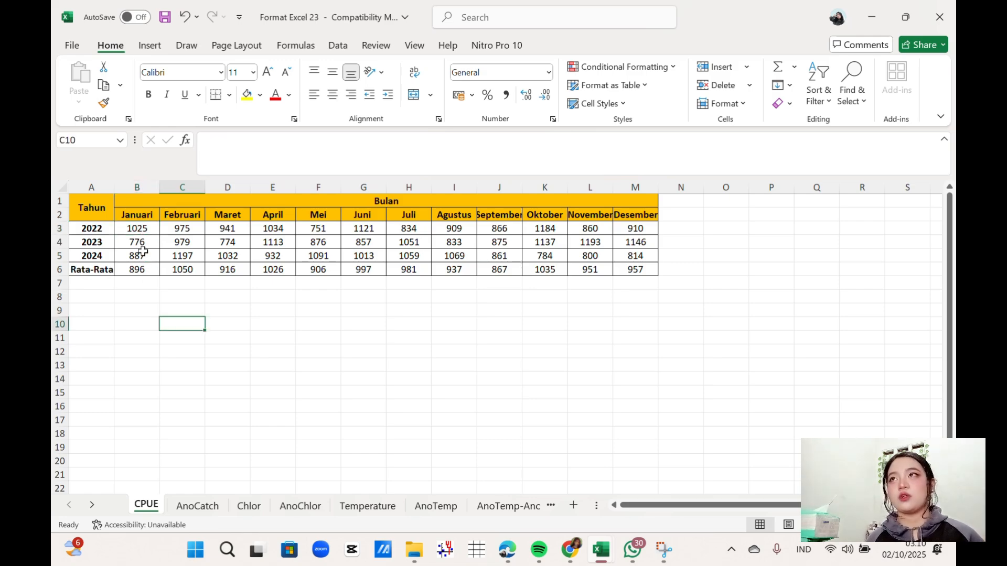
drag(142, 229, 617, 222)
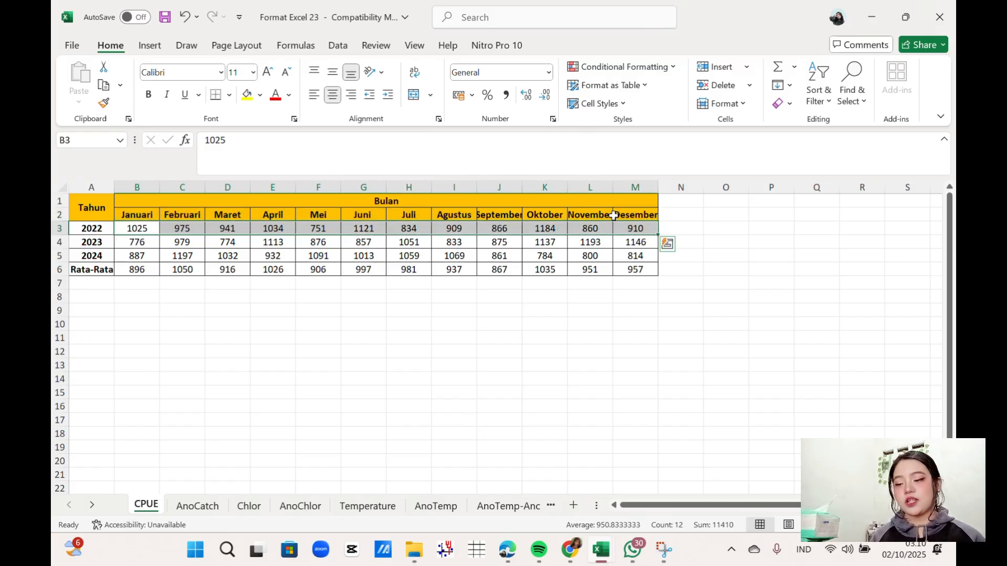
key(ctrl+c)
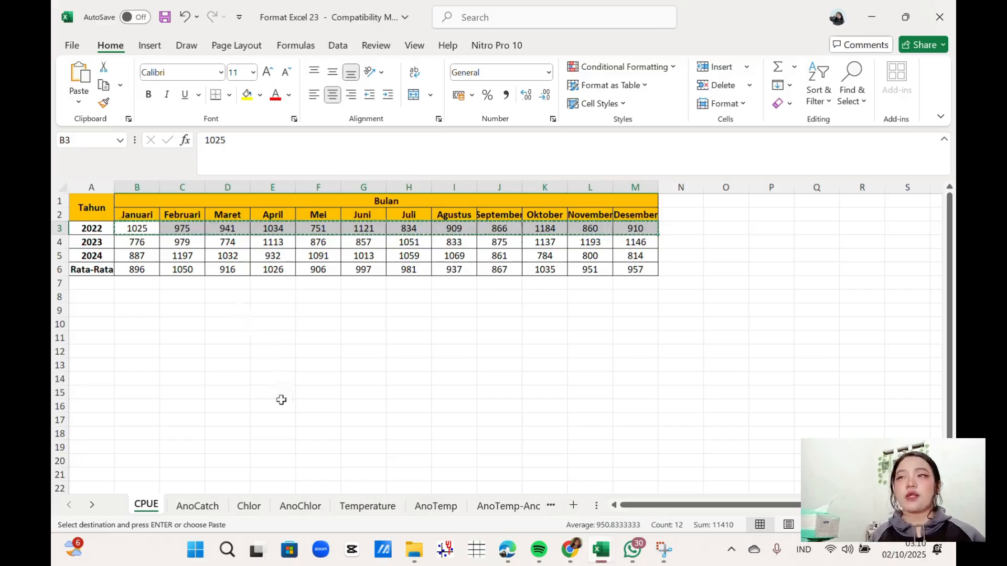
click(202, 508)
mouse_move(189, 215)
mouse_down()
mouse_move(190, 234)
mouse_move(193, 219)
mouse_up()
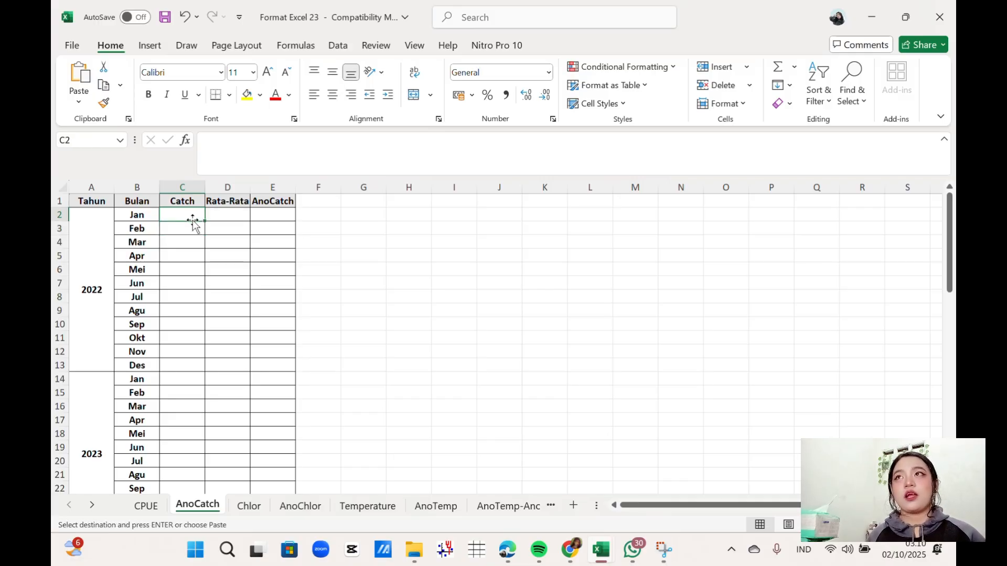
right_click(193, 219)
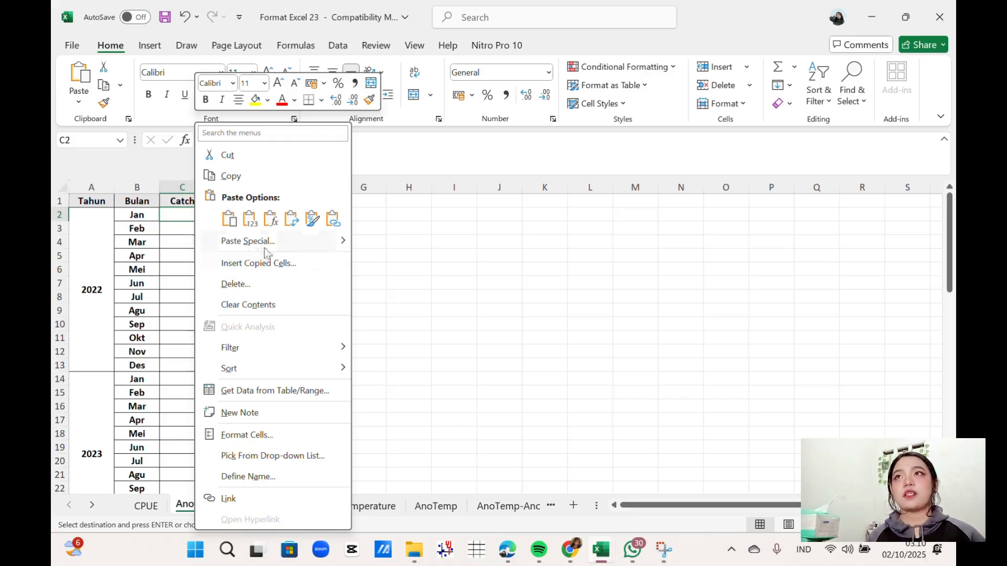
click(292, 219)
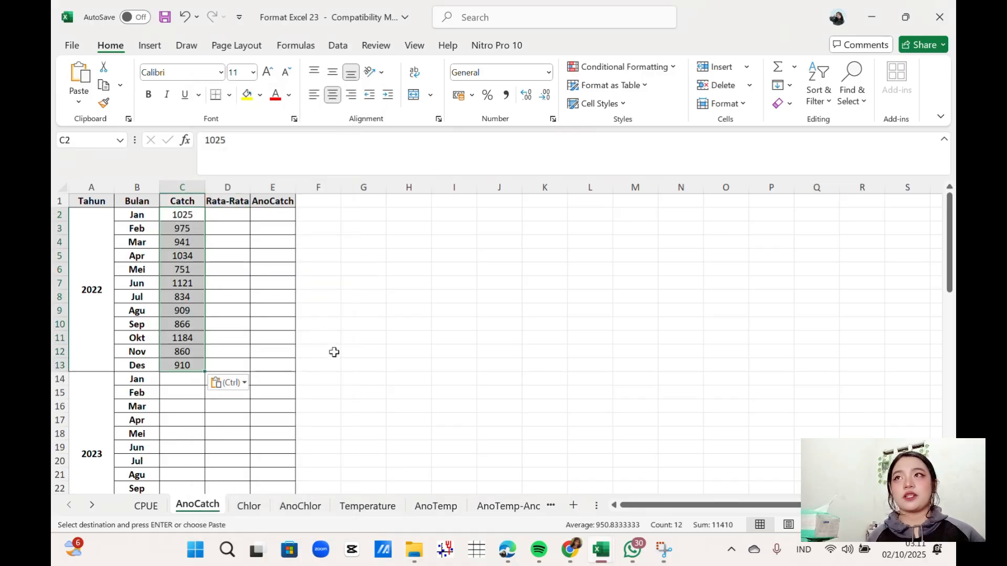
Step: Copy the 2023 values in B4:M4 of the CPUE sheet into the AnoCatch Catch column from C14, transposed into a vertical list
scroll(348, 374, down, 1)
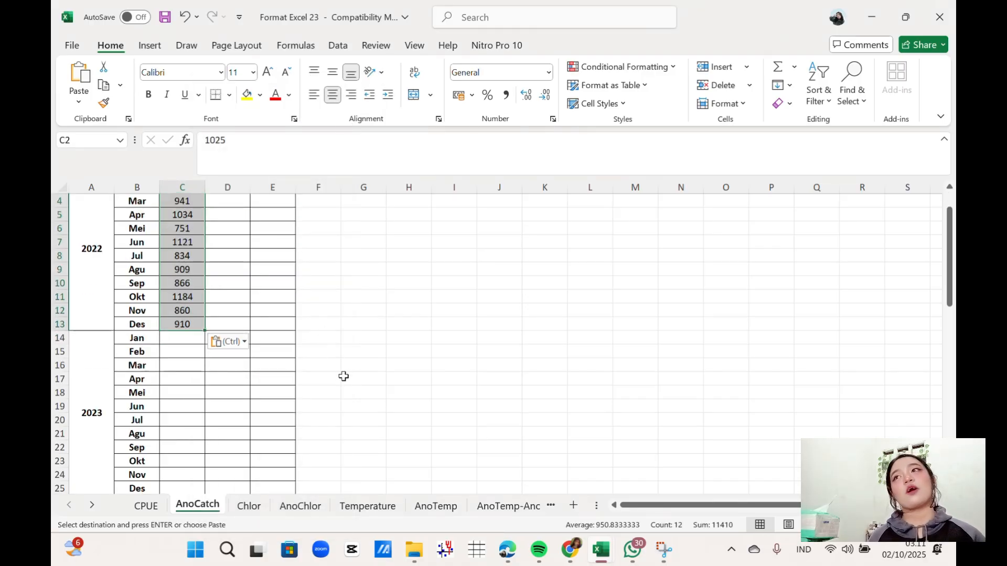
scroll(266, 419, down, 2)
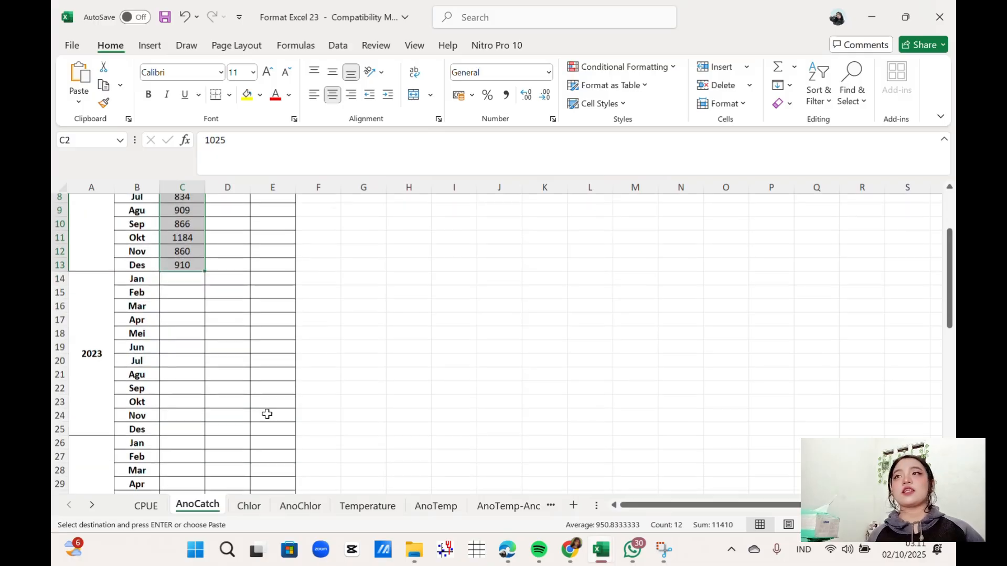
click(151, 507)
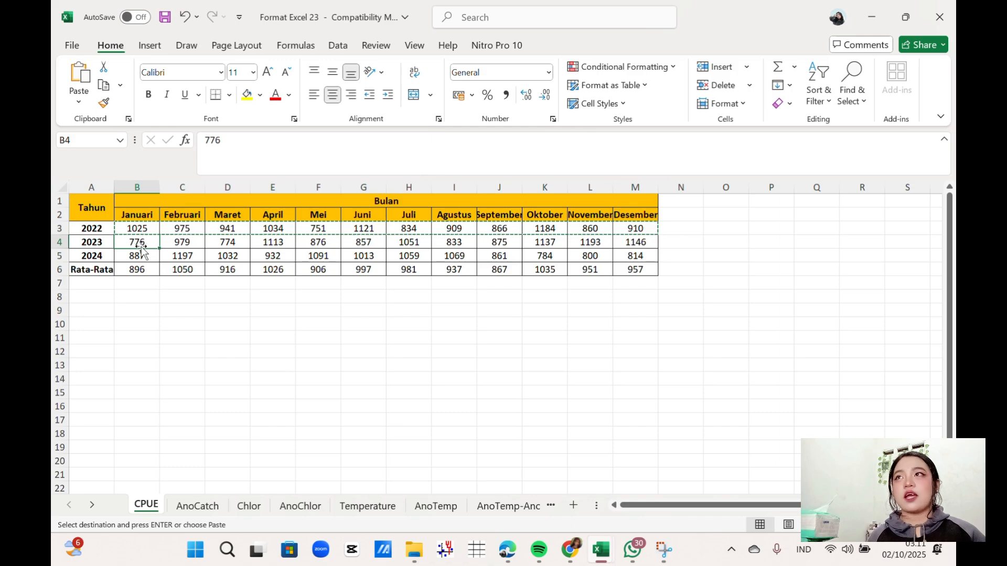
click(206, 347)
drag(141, 244, 640, 245)
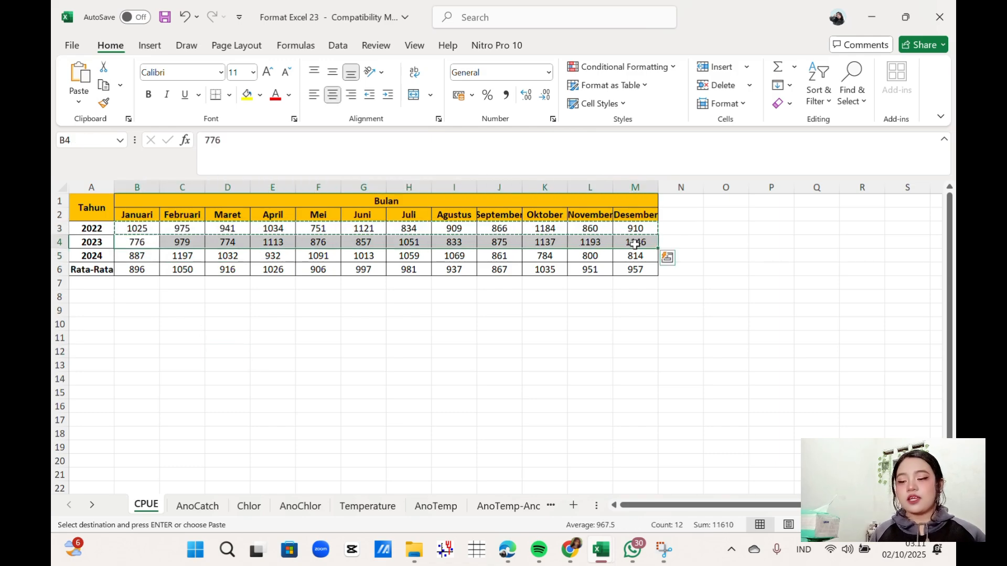
key(ctrl+c)
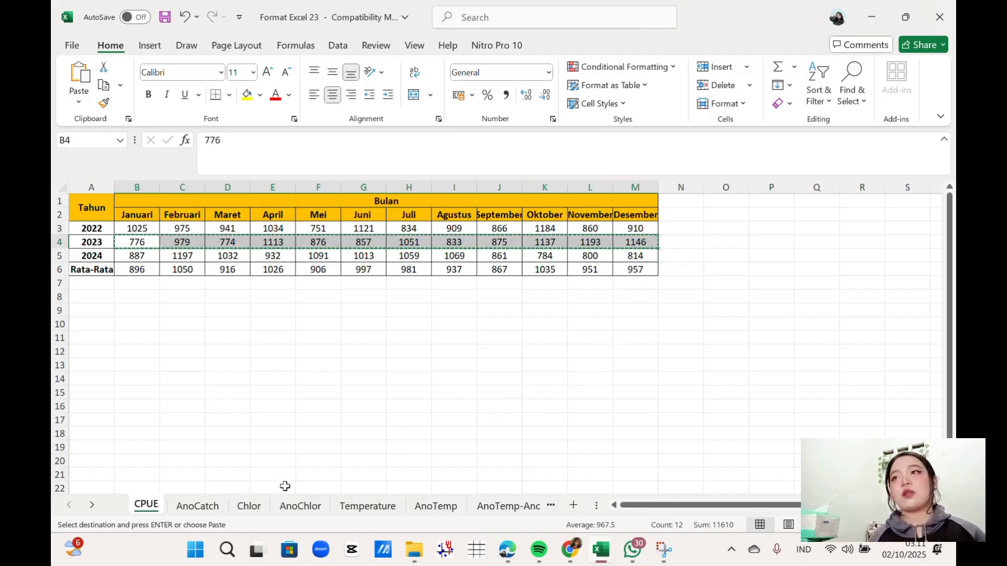
click(212, 506)
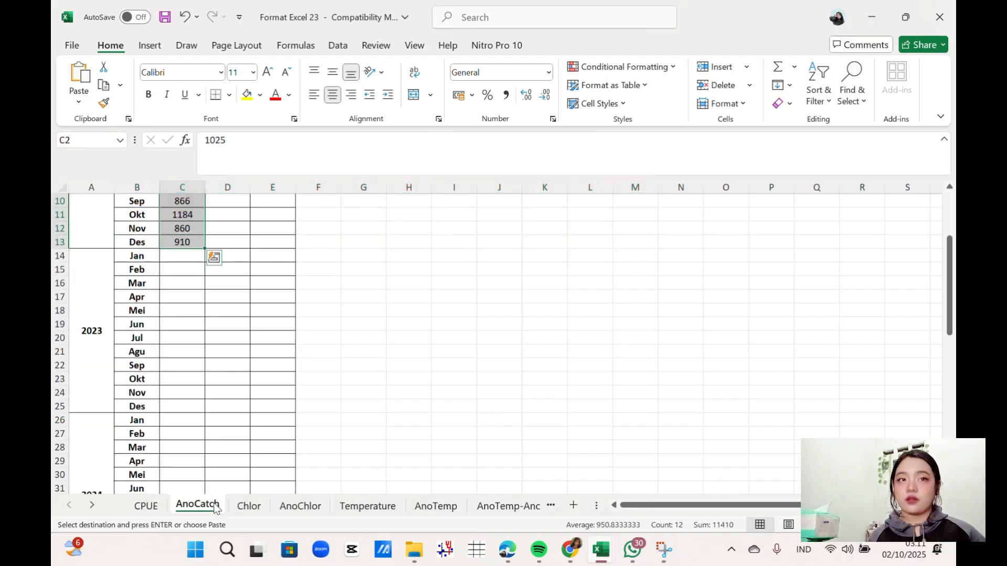
click(184, 258)
right_click(186, 260)
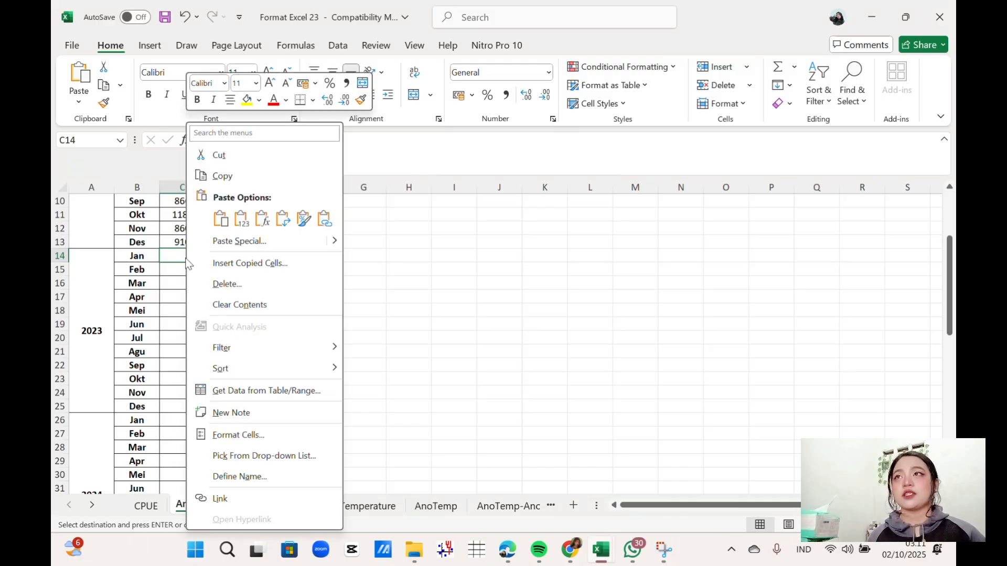
click(262, 219)
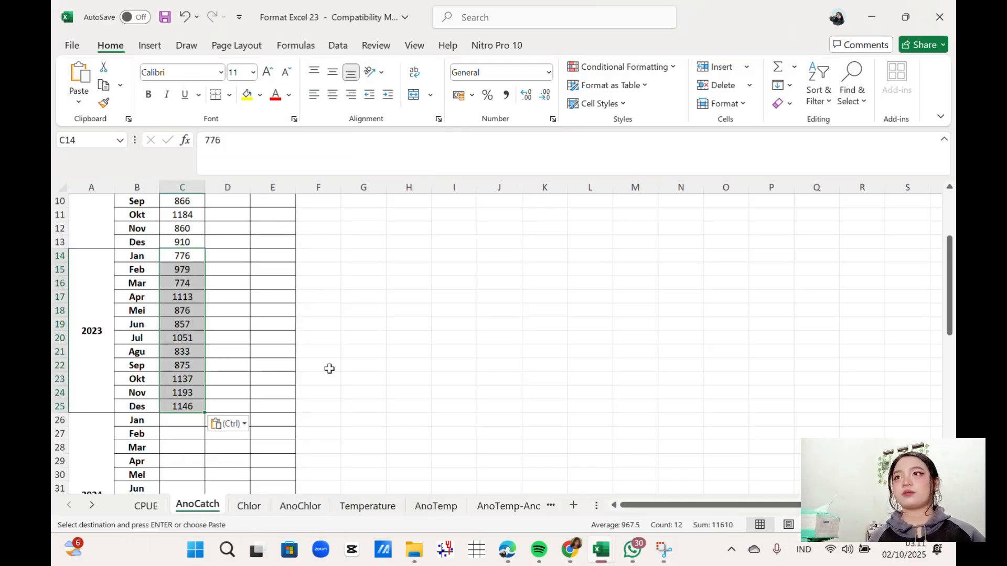
Step: Copy the 2024 values in B5:M5 of the CPUE sheet and paste them transposed into the AnoCatch Catch column from C26
scroll(341, 383, down, 2)
scroll(241, 462, down, 1)
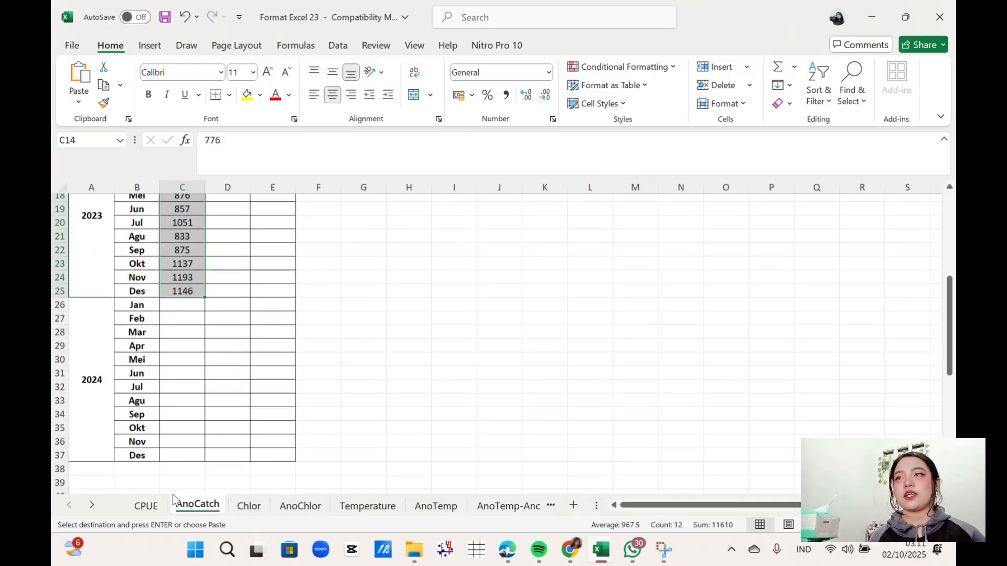
click(146, 507)
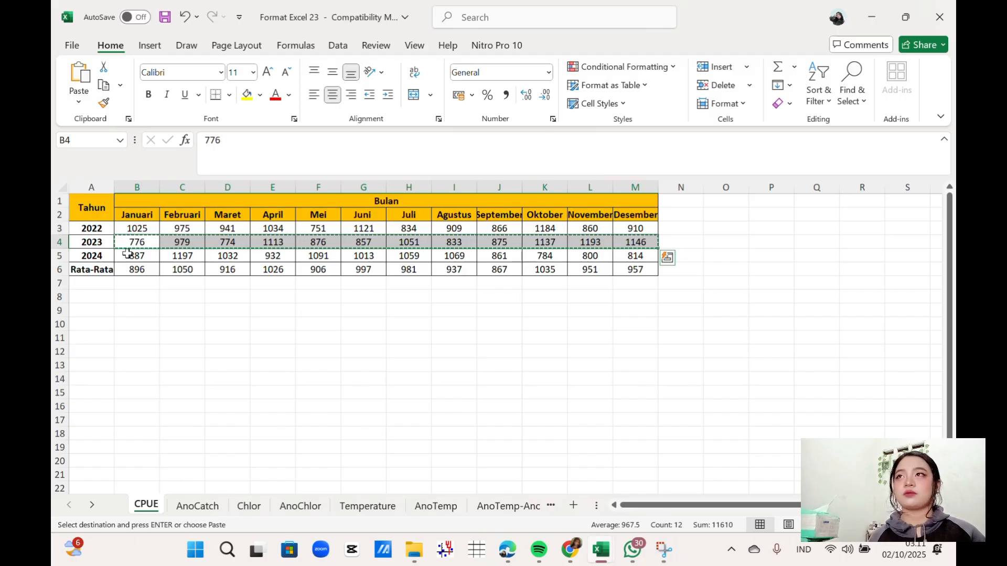
drag(128, 254, 607, 263)
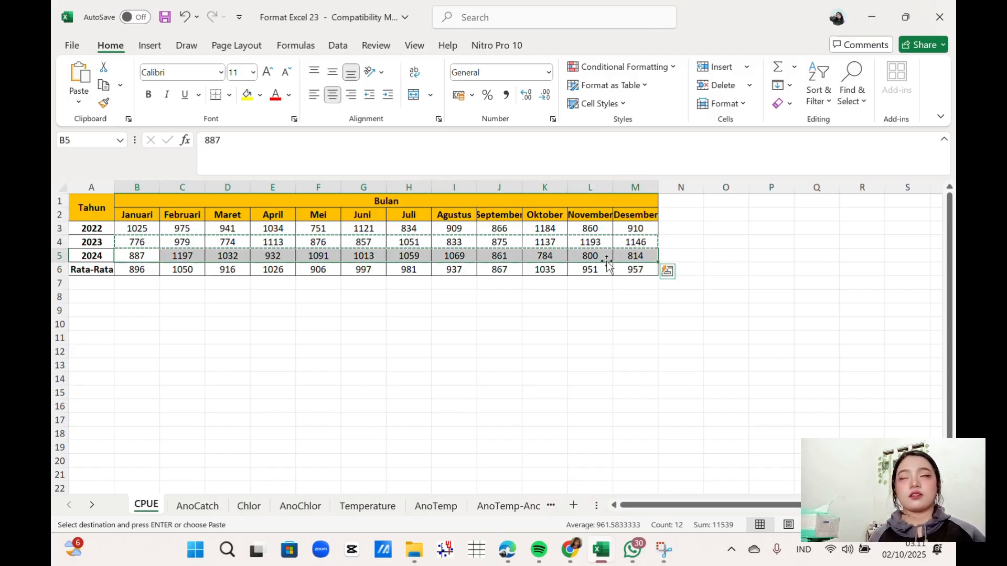
key(ctrl+c)
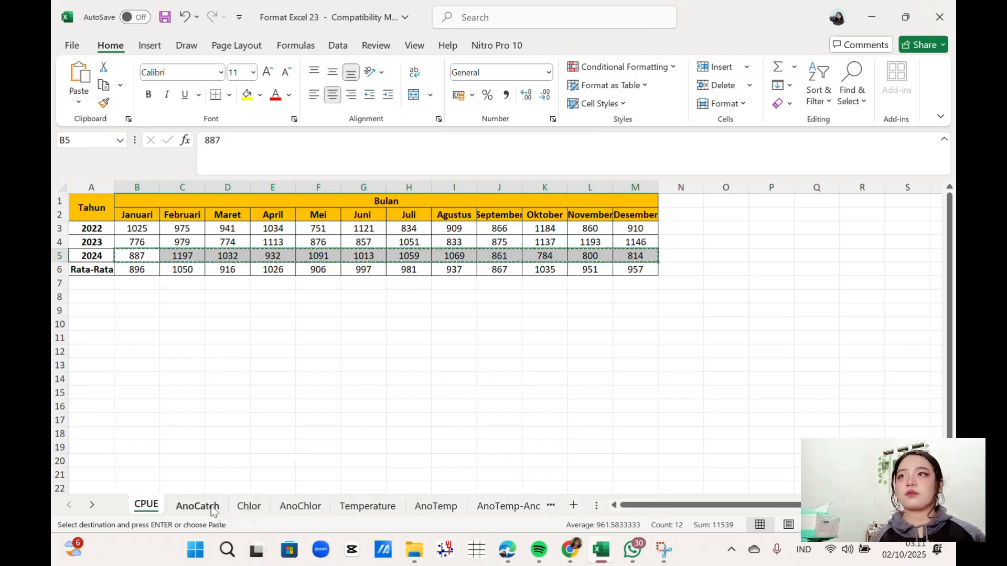
click(212, 512)
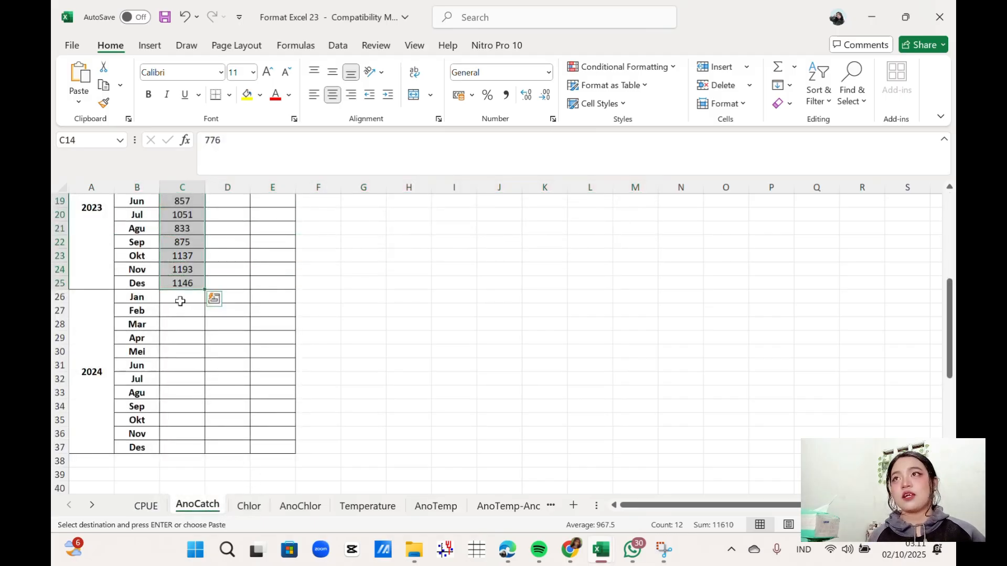
click(179, 301)
right_click(186, 303)
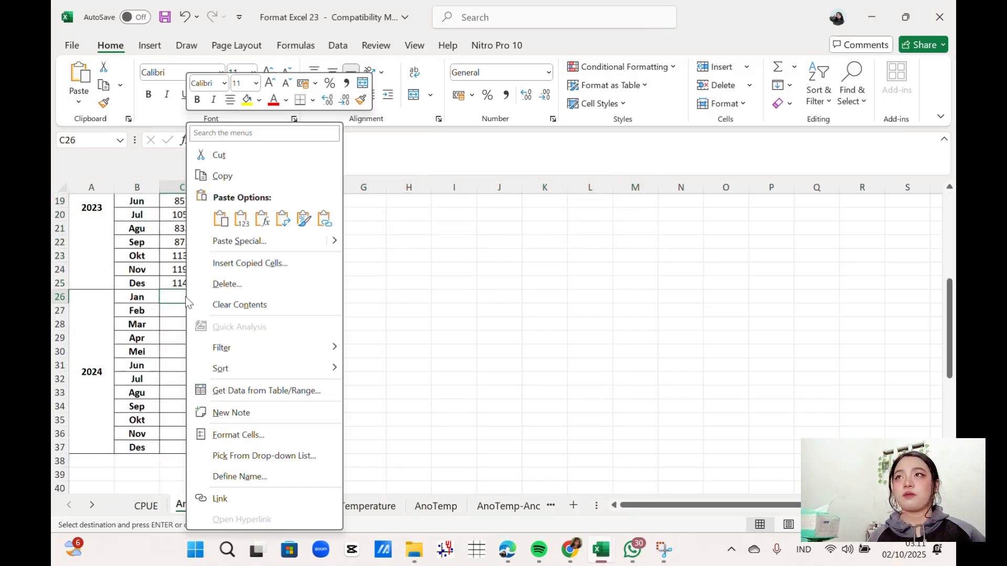
click(283, 219)
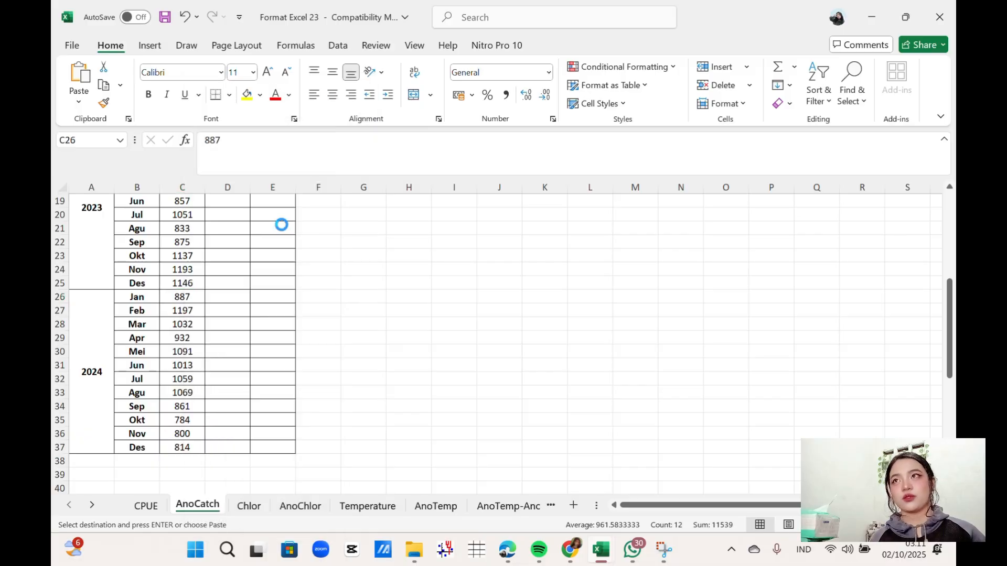
Step: Copy the Rata-Rata row B6:M6 of the CPUE sheet and paste it transposed into the AnoCatch Rata-Rata column from D2
scroll(285, 229, up, 6)
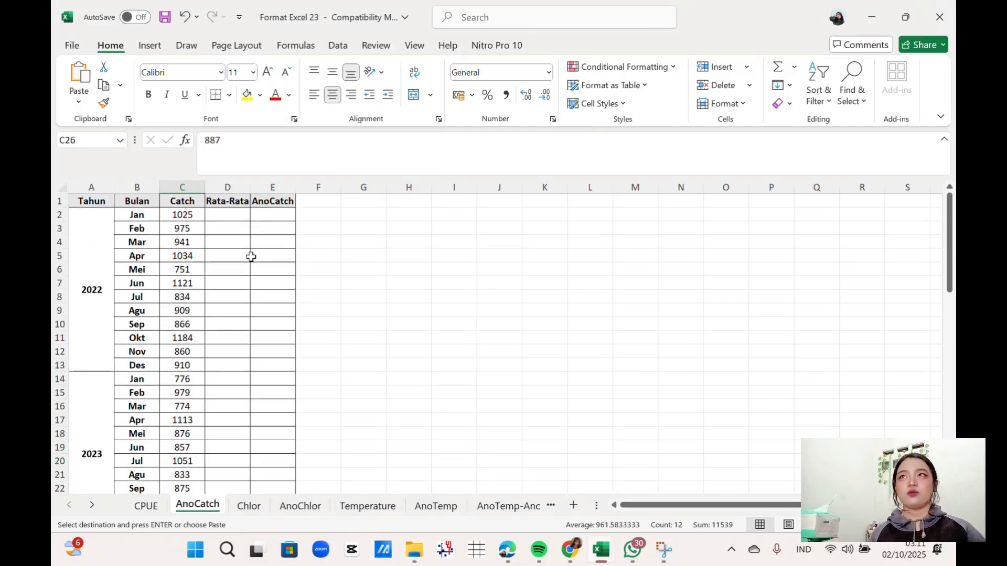
click(146, 506)
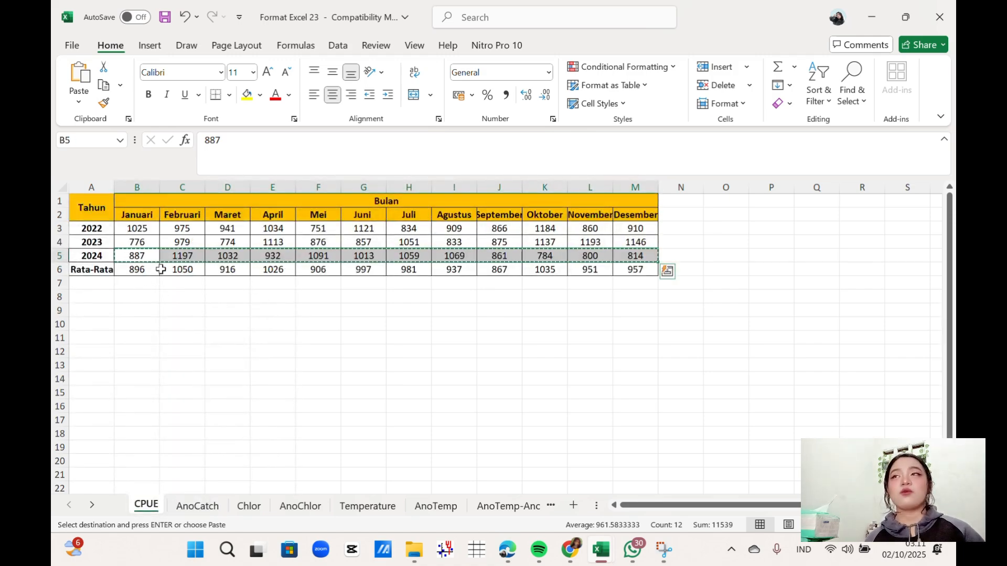
click(145, 283)
drag(142, 269, 648, 269)
key(ctrl+v)
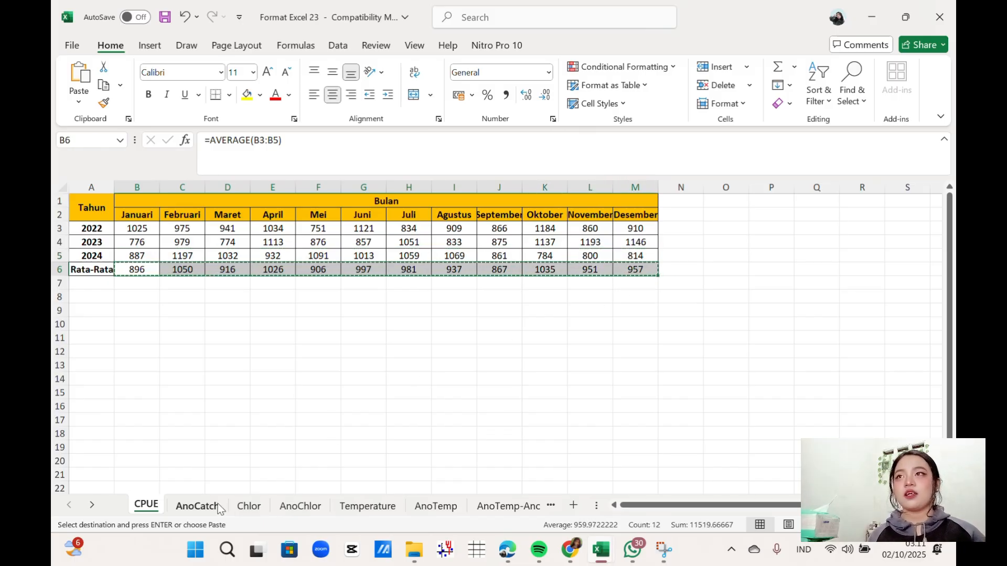
click(198, 506)
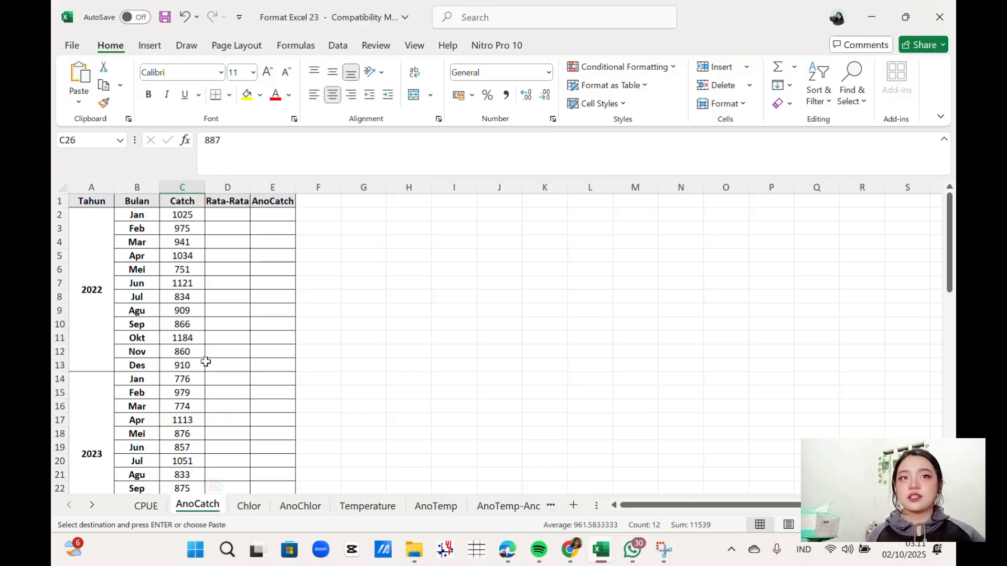
drag(234, 227, 239, 215)
right_click(239, 215)
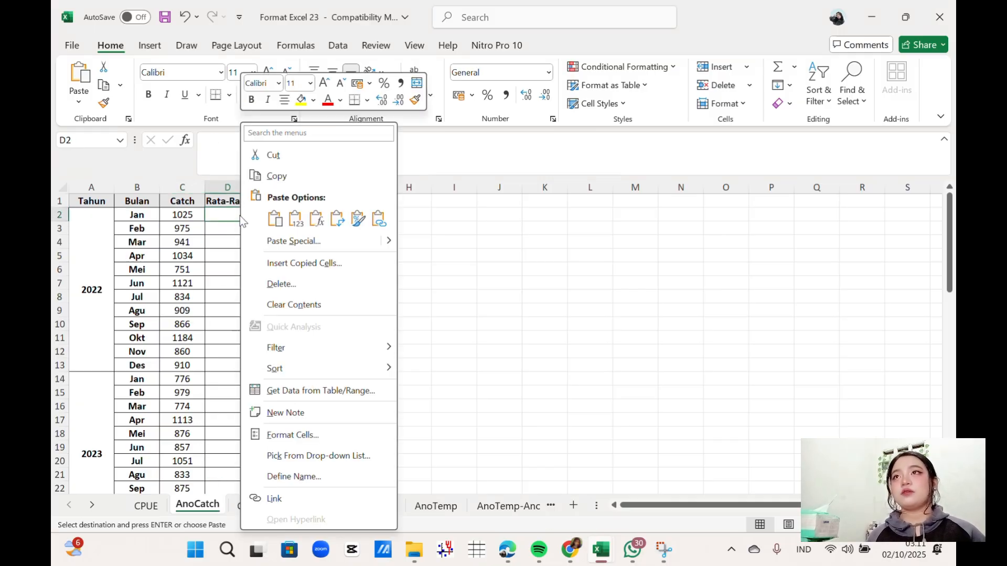
click(339, 223)
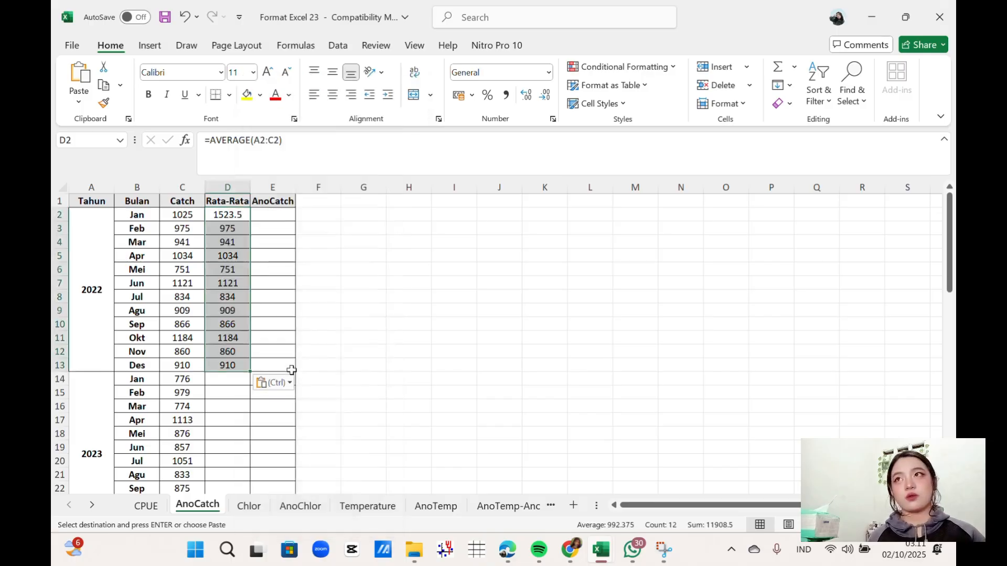
Step: Paste the copied averages transposed into the 2023 Rata-Rata cells from D14 and check the pasted values against the Catch column
scroll(231, 368, down, 1)
click(231, 338)
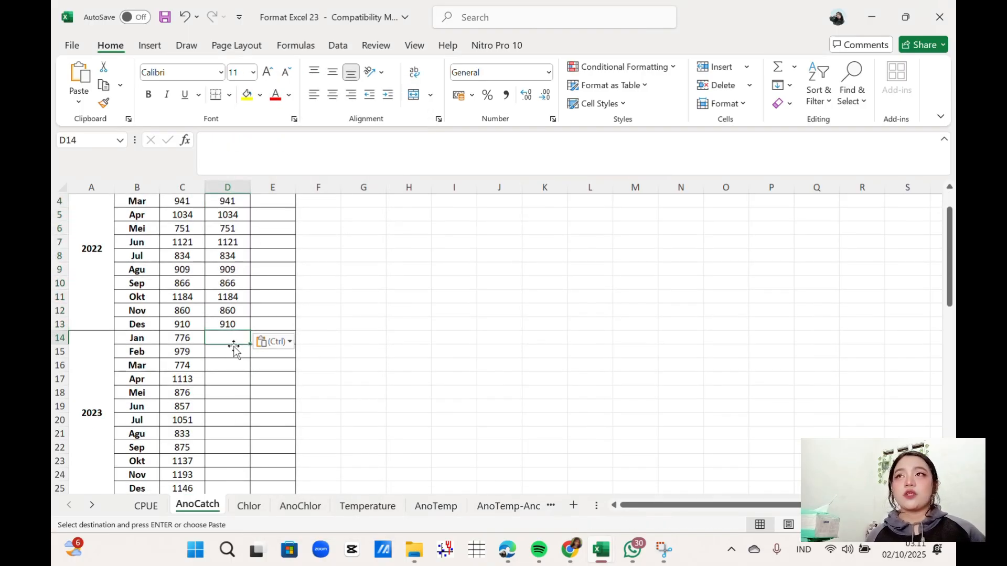
right_click(234, 348)
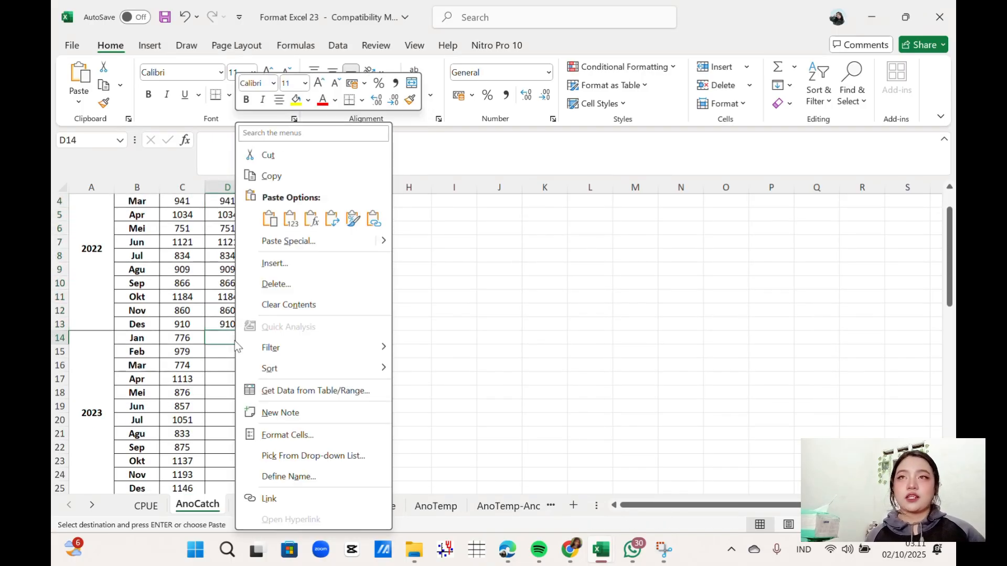
click(331, 220)
scroll(243, 355, down, 3)
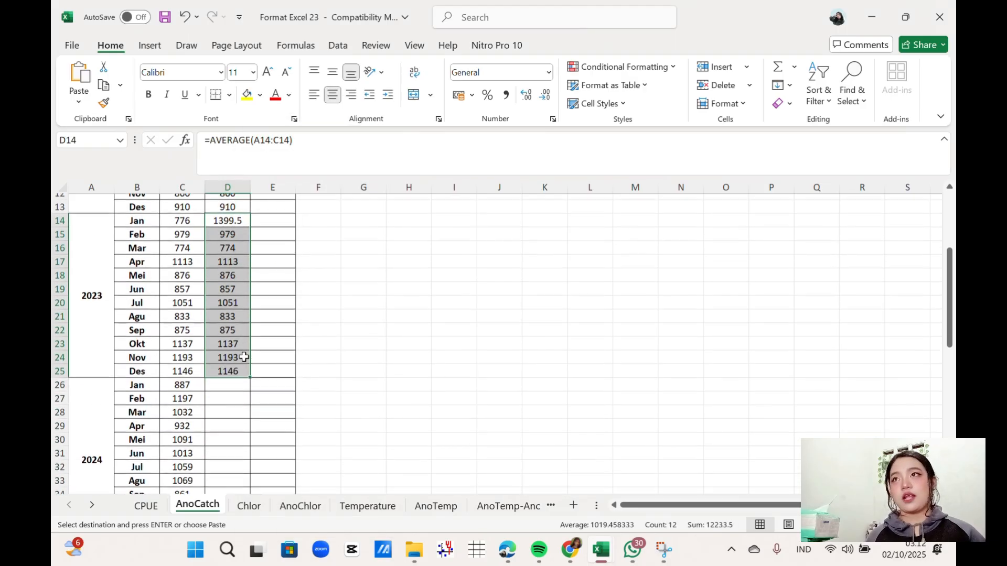
scroll(243, 355, up, 4)
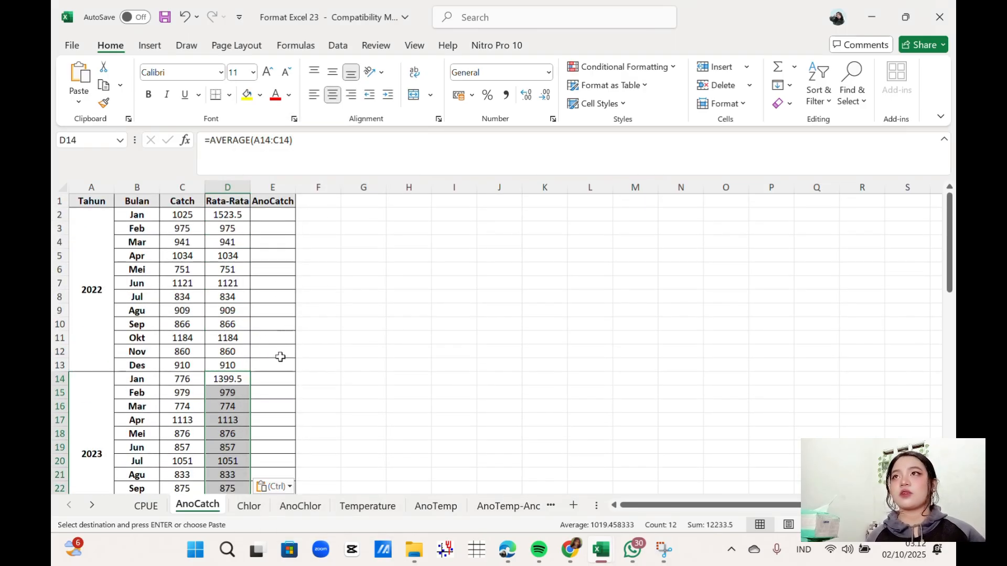
scroll(280, 356, down, 2)
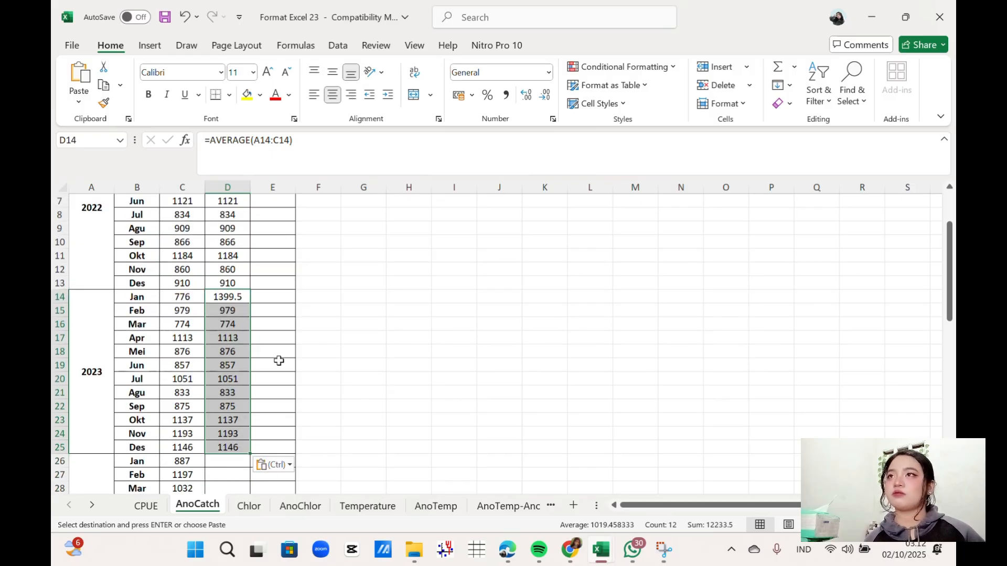
scroll(278, 360, down, 3)
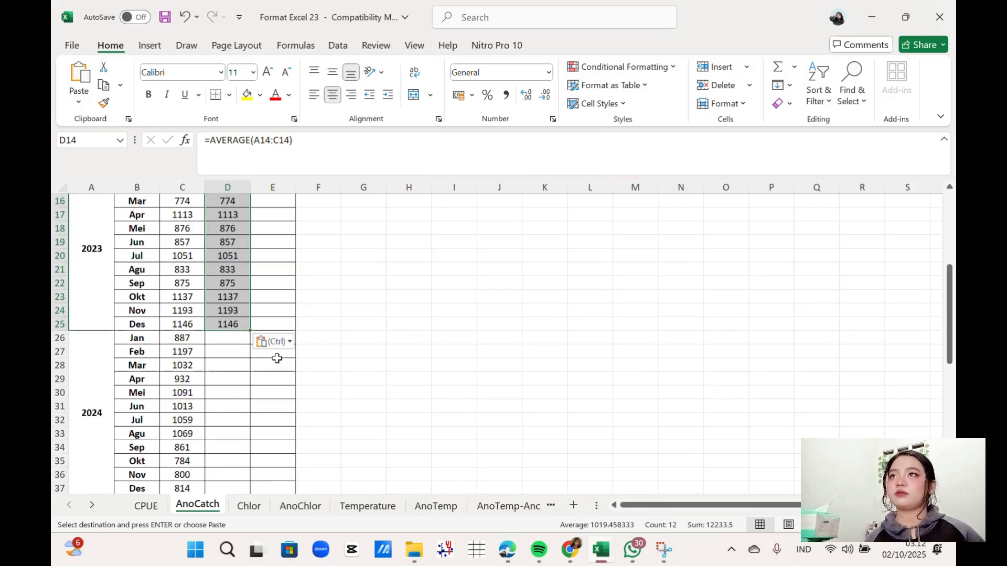
scroll(277, 358, up, 5)
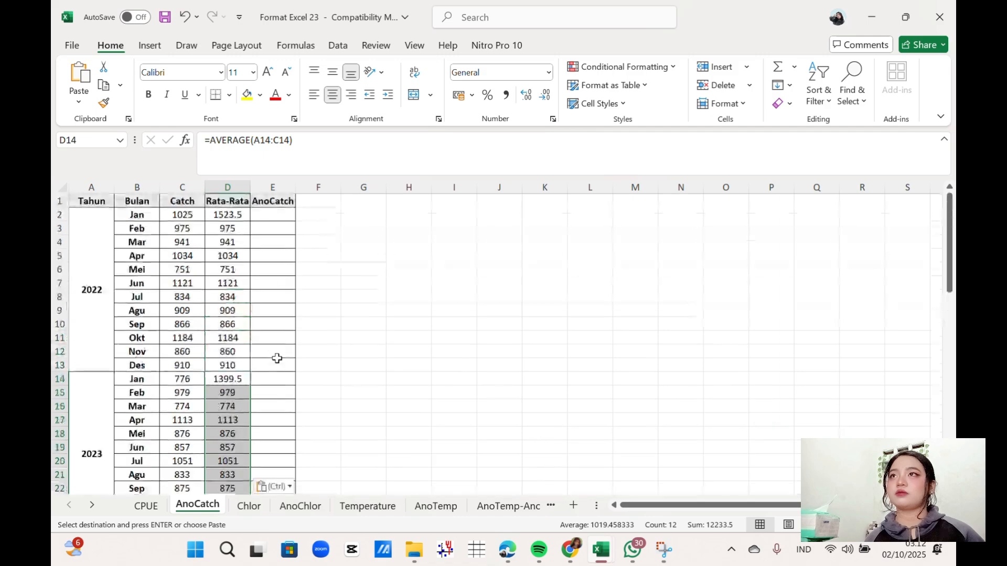
scroll(245, 339, down, 1)
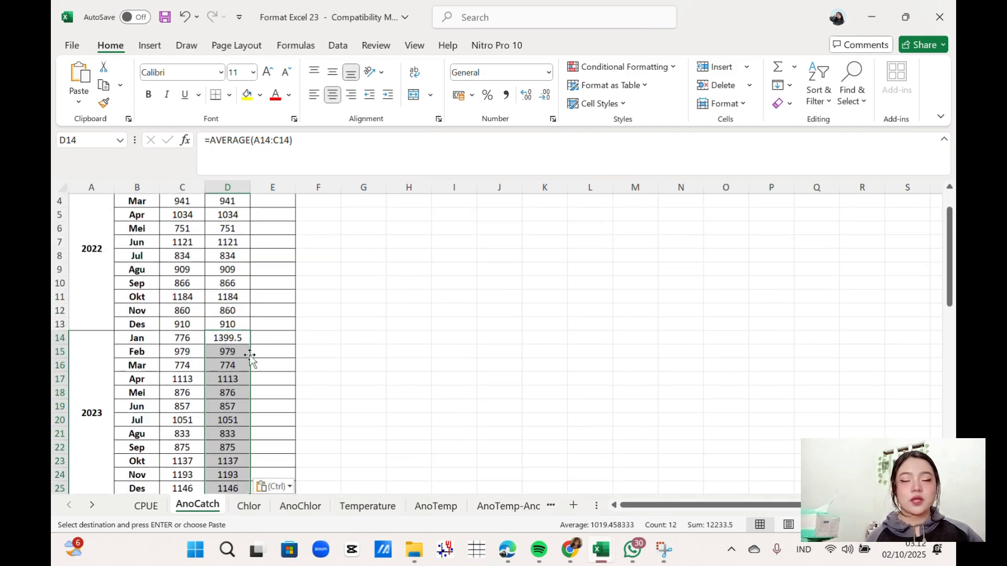
key(BackSpace)
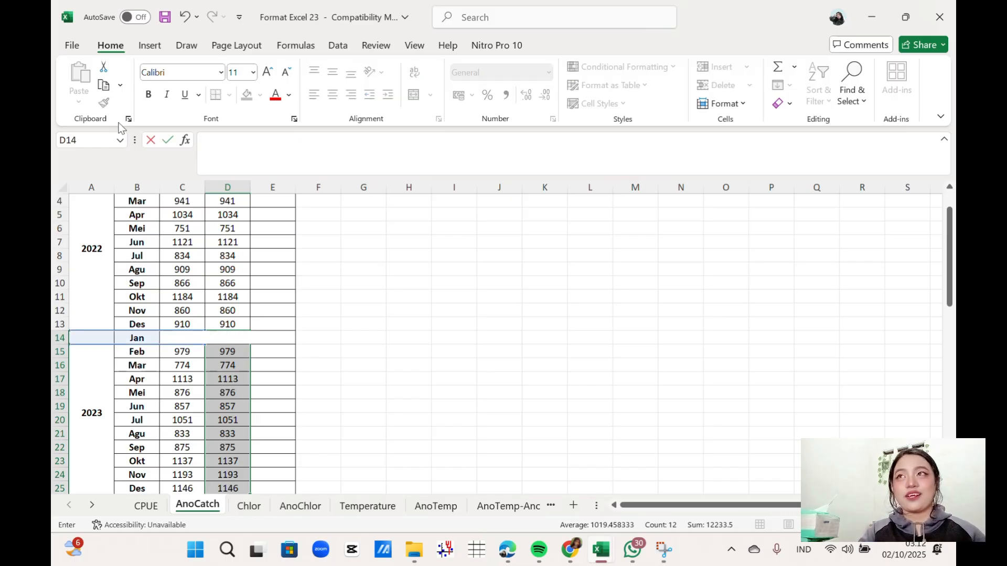
key(ctrl+v)
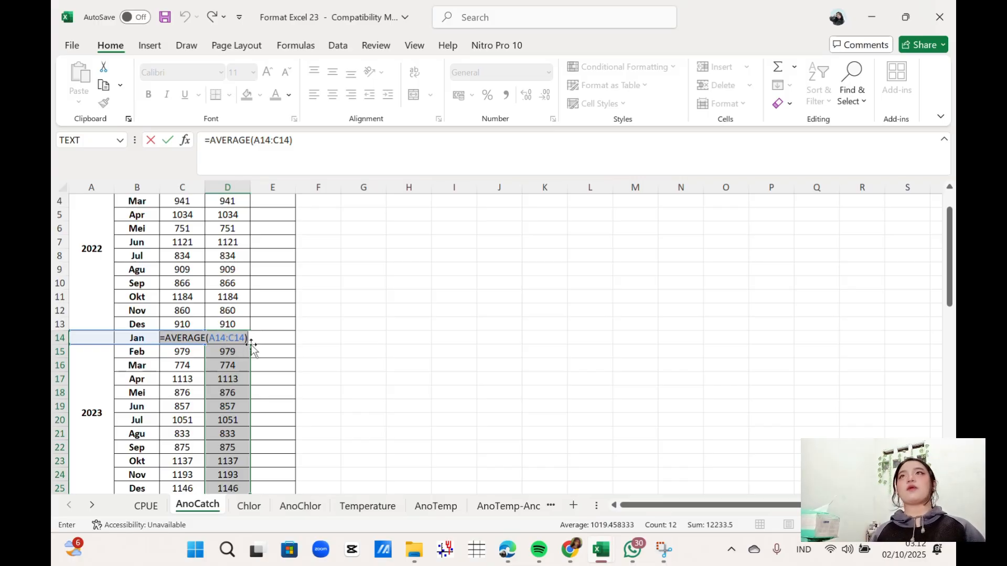
click(344, 339)
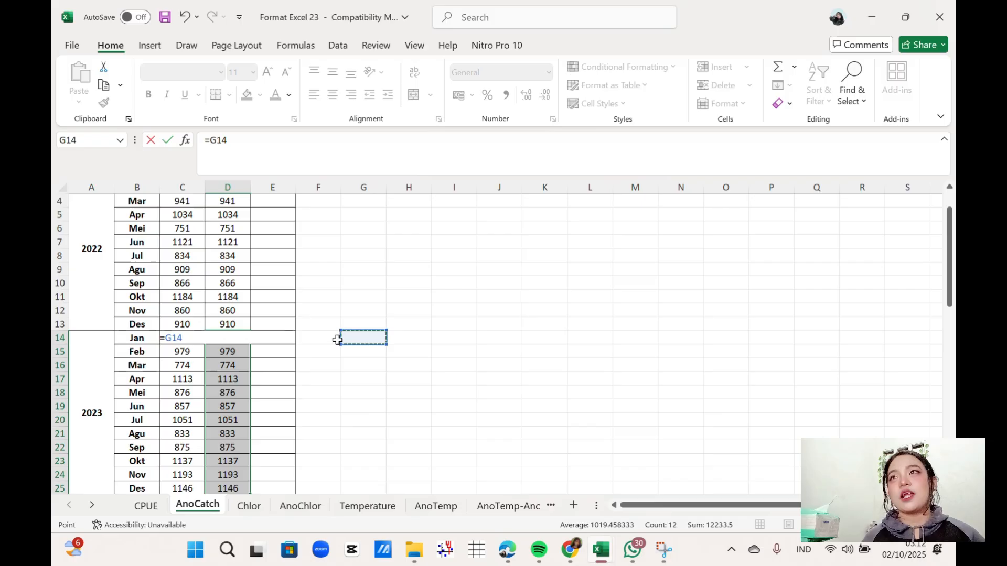
click(241, 354)
click(229, 256)
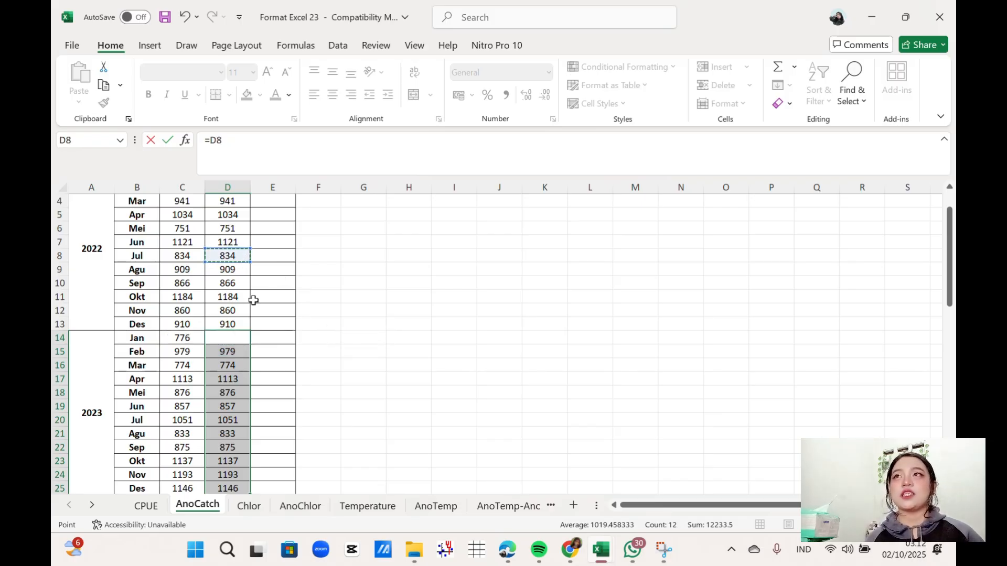
scroll(228, 241, up, 1)
click(185, 19)
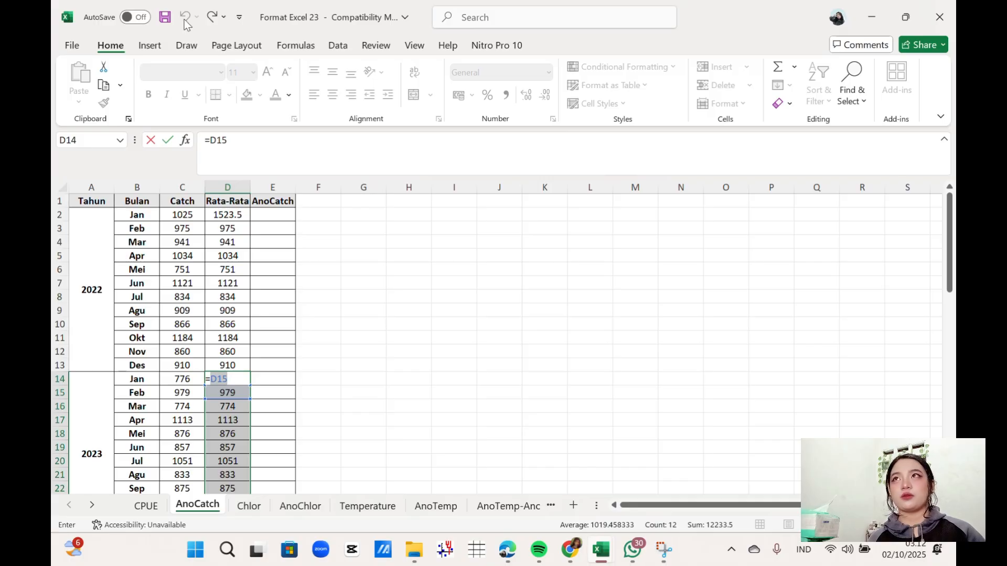
click(410, 286)
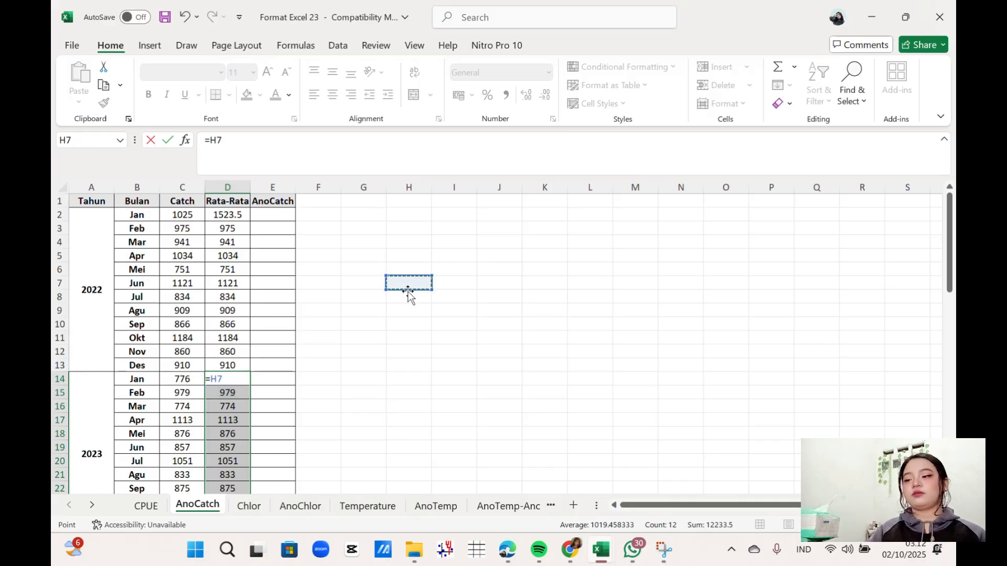
key(Escape)
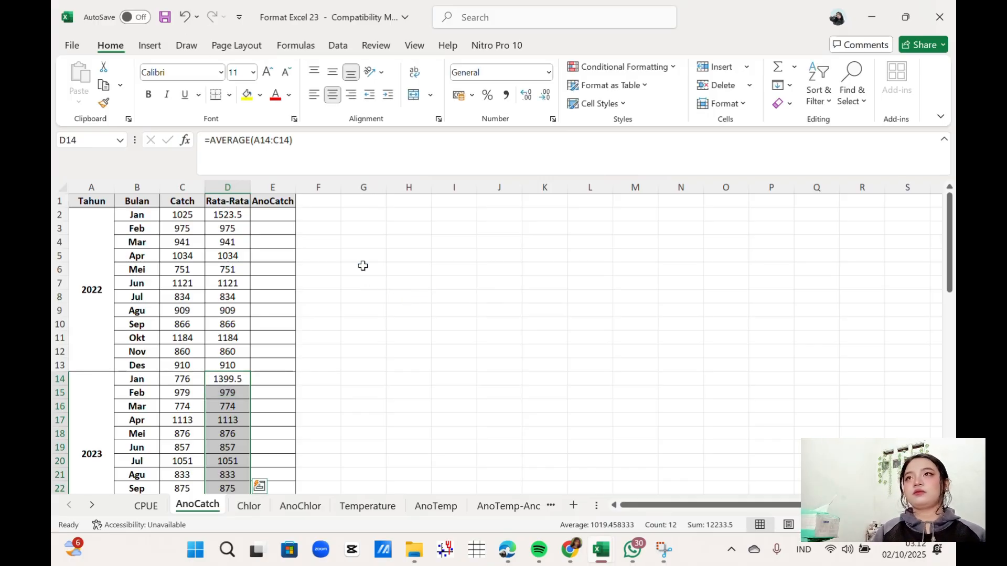
Step: Undo the two transposed average pastes in the AnoCatch Rata-Rata column
click(185, 18)
click(185, 17)
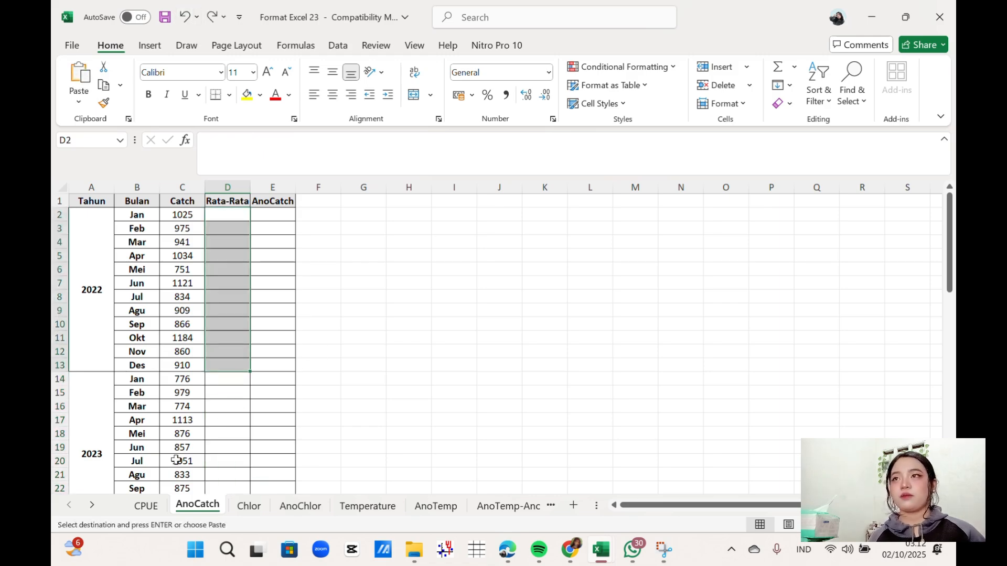
Step: Replace the average formulas in the Rata-Rata row B6:M6 of the CPUE sheet with their plain values
click(146, 506)
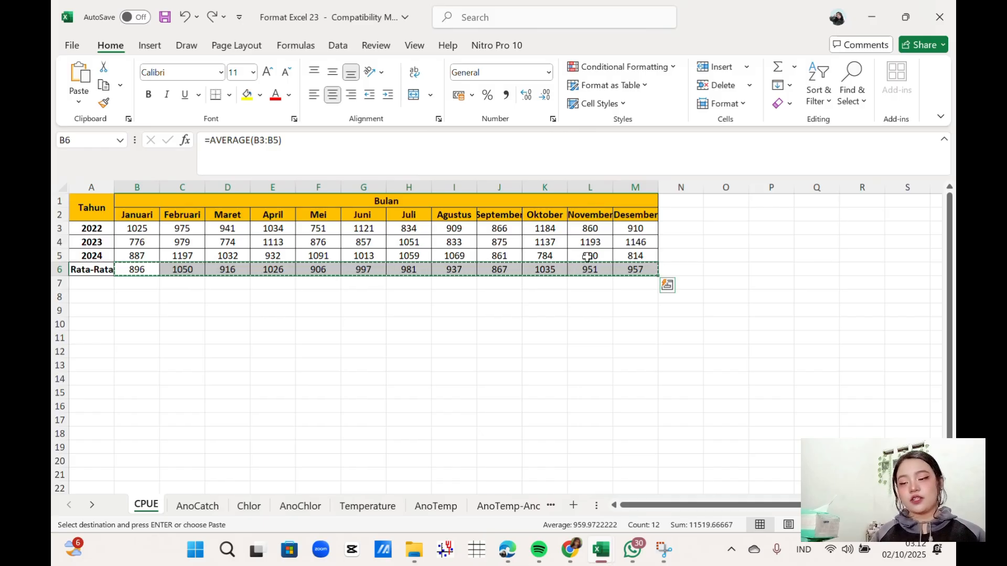
right_click(154, 269)
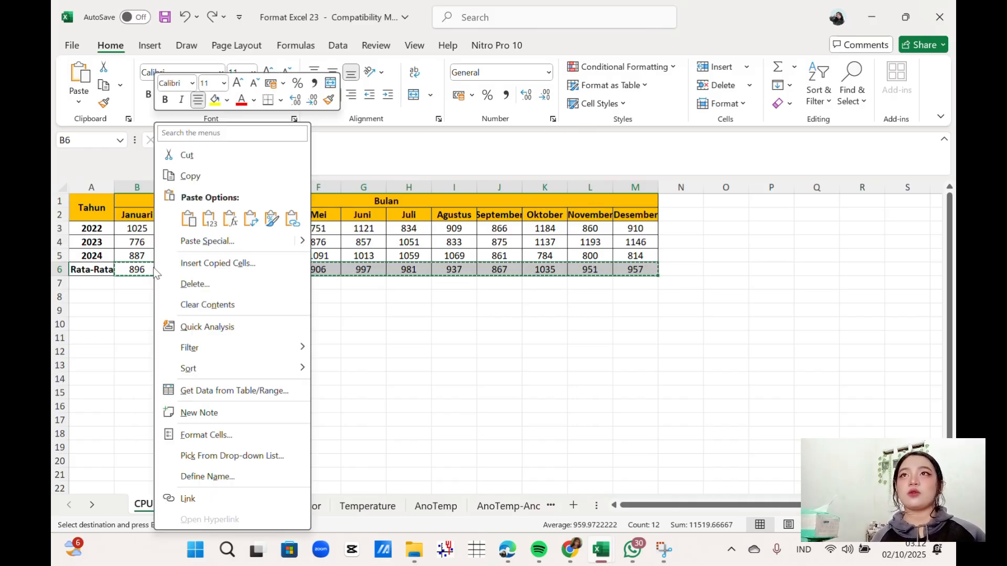
click(207, 224)
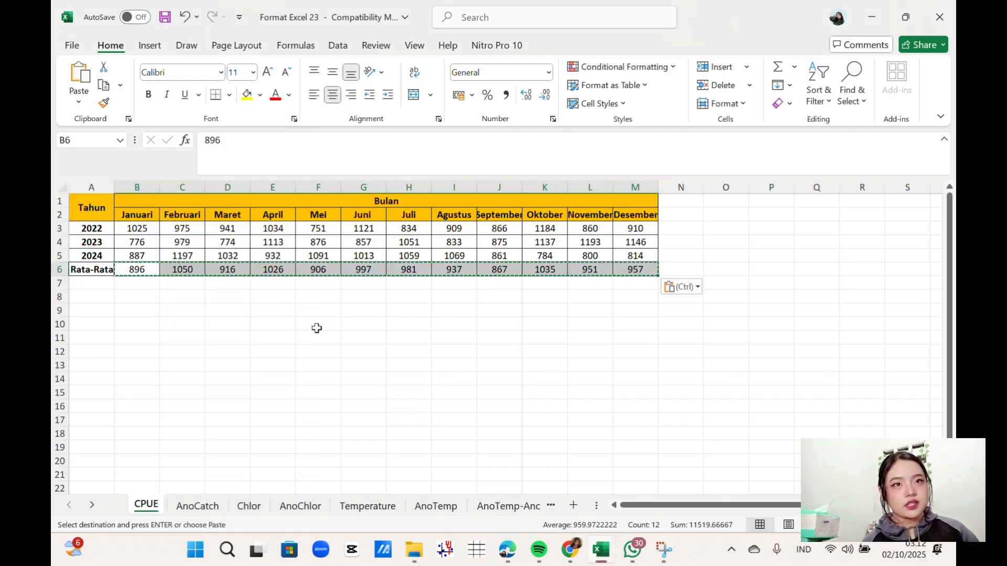
click(212, 269)
click(184, 273)
click(186, 297)
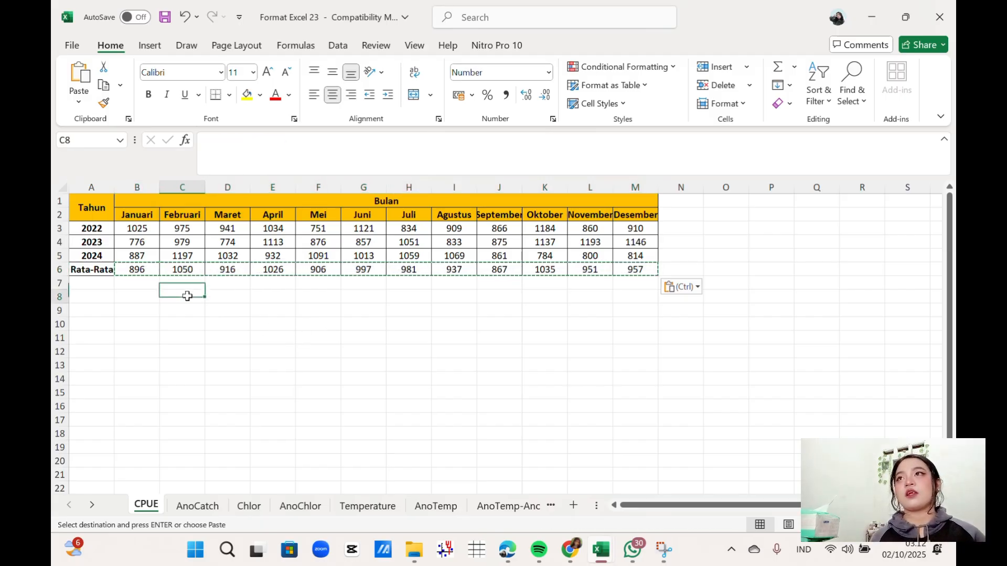
key(Escape)
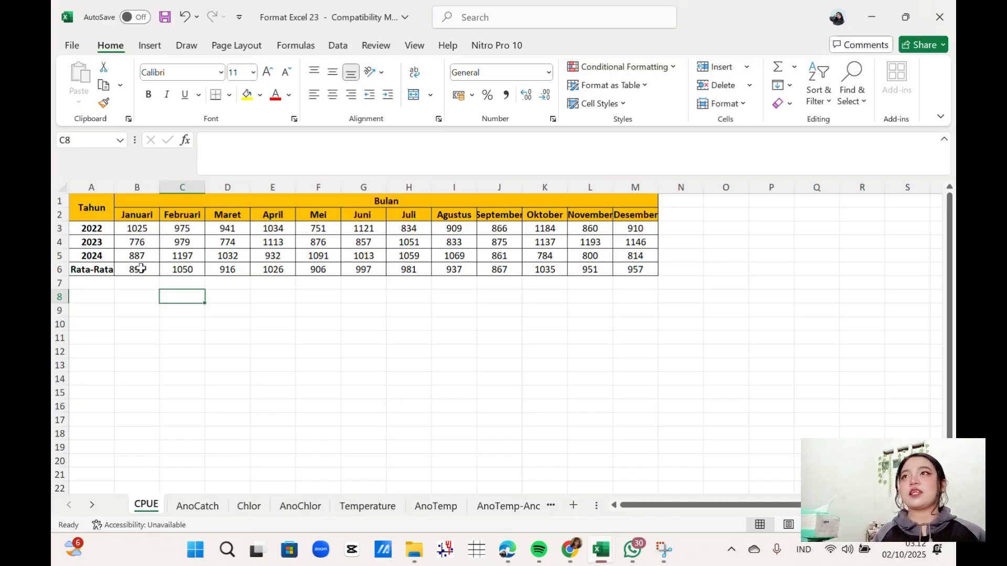
Step: Copy the Rata-Rata values in B6:M6 of the CPUE sheet and paste them transposed into the 2022 Rata-Rata cells of AnoCatch from D2
drag(141, 269, 614, 269)
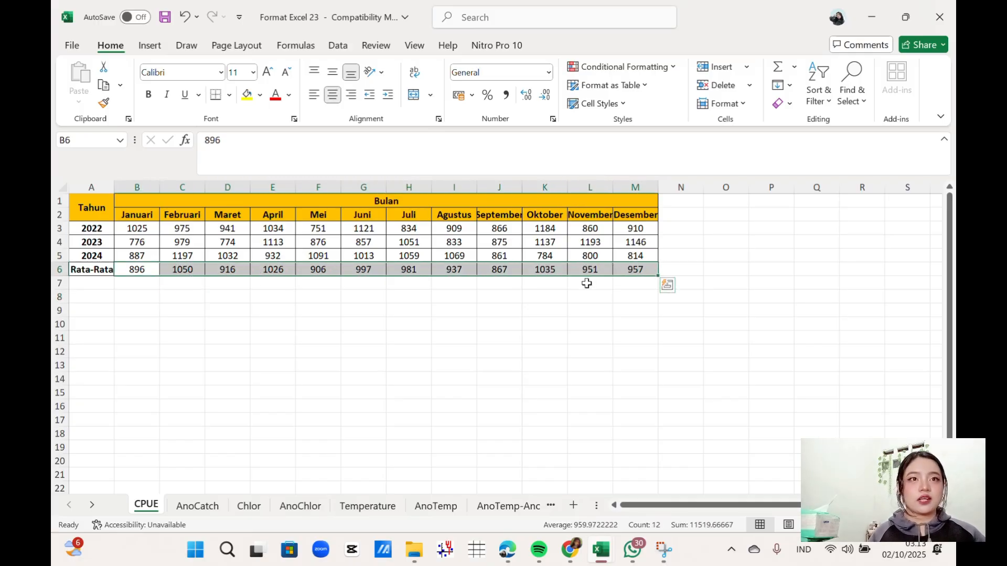
key(ctrl+c)
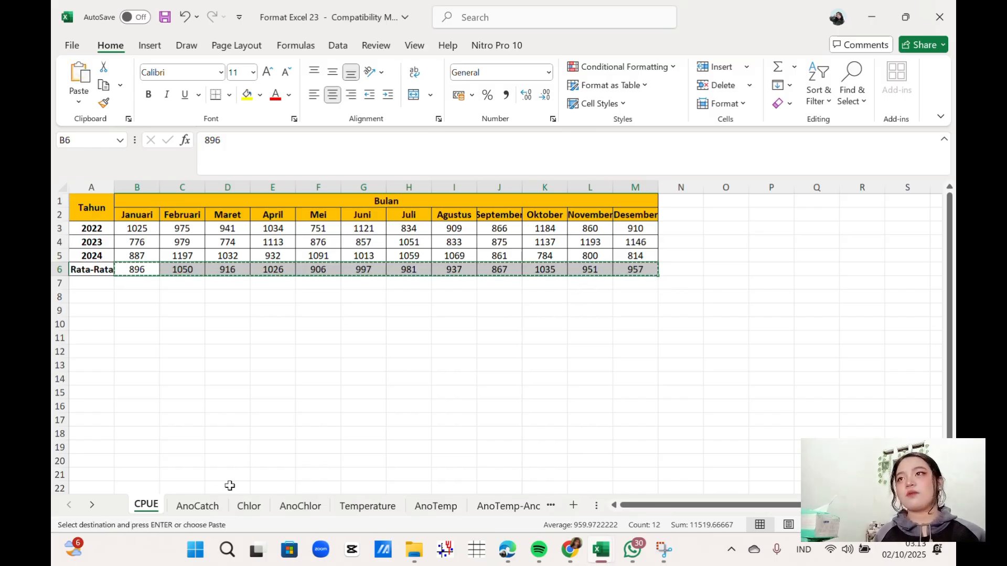
click(197, 505)
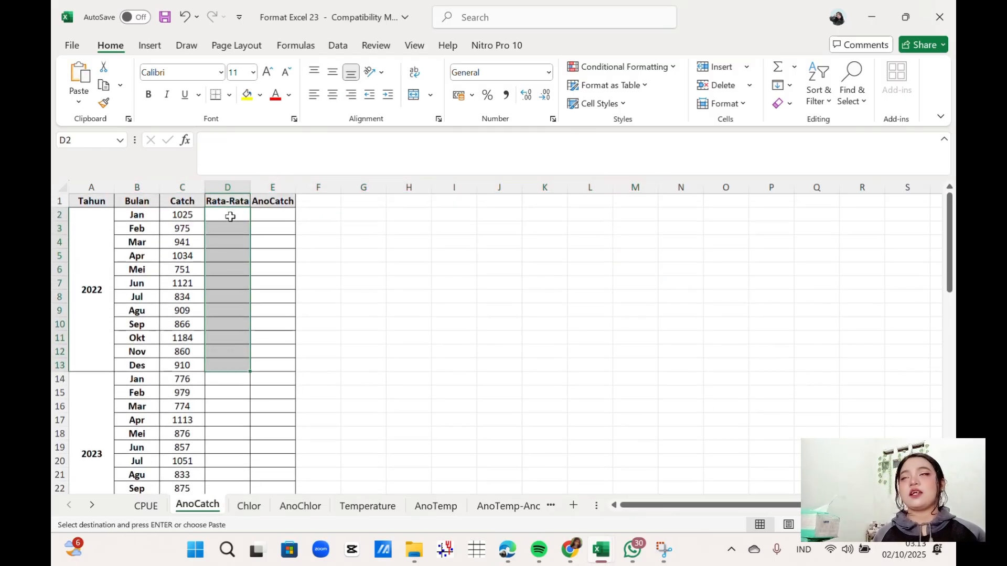
click(229, 214)
right_click(230, 214)
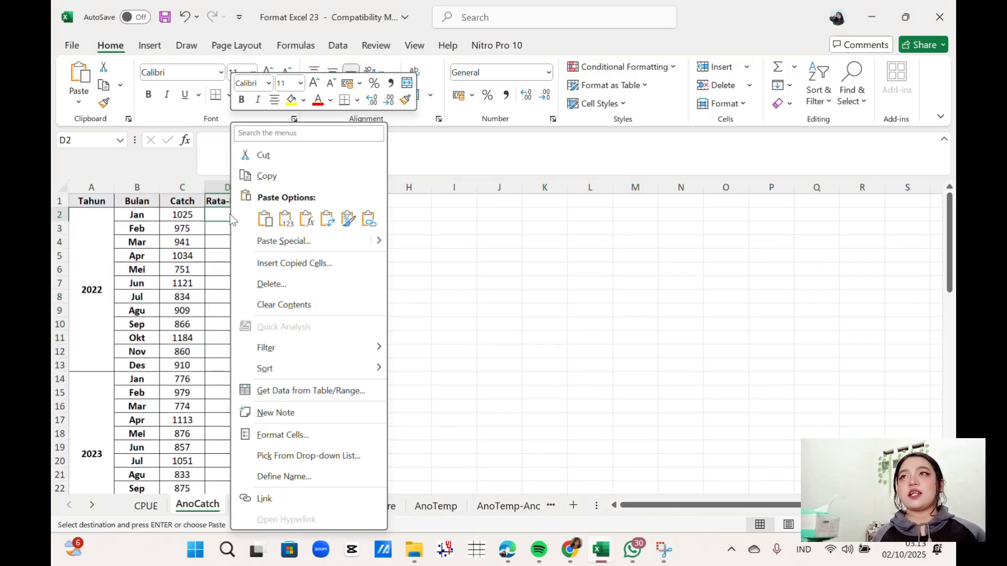
click(326, 220)
Step: Paste the same averages transposed into the 2023 and 2024 Rata-Rata cells, starting at D14 and D26
scroll(235, 358, down, 2)
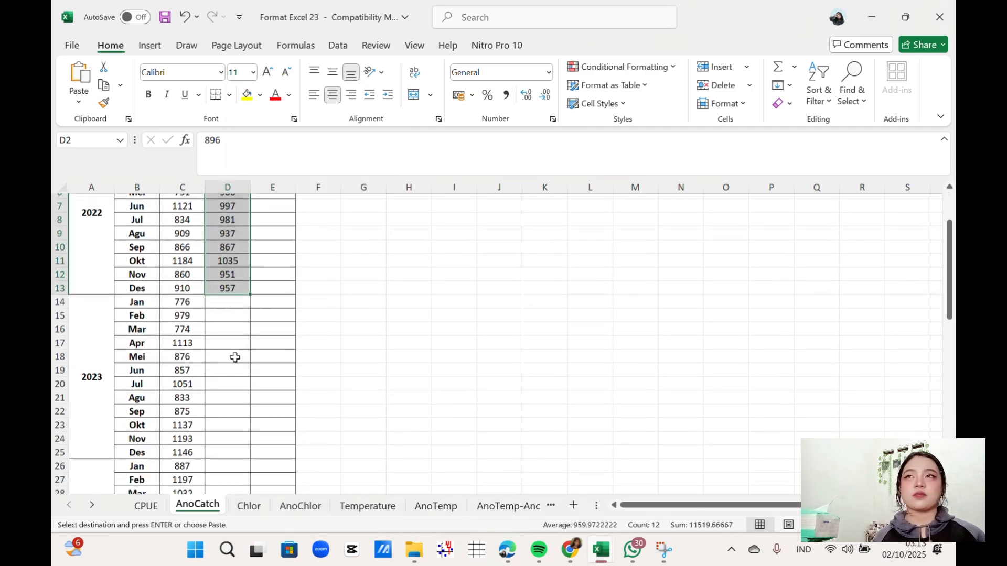
click(227, 298)
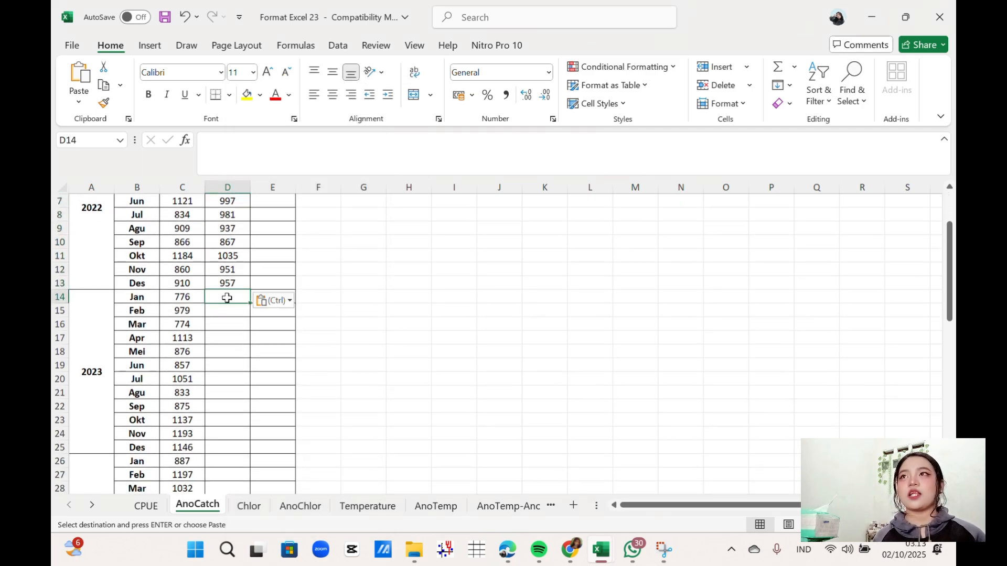
right_click(226, 297)
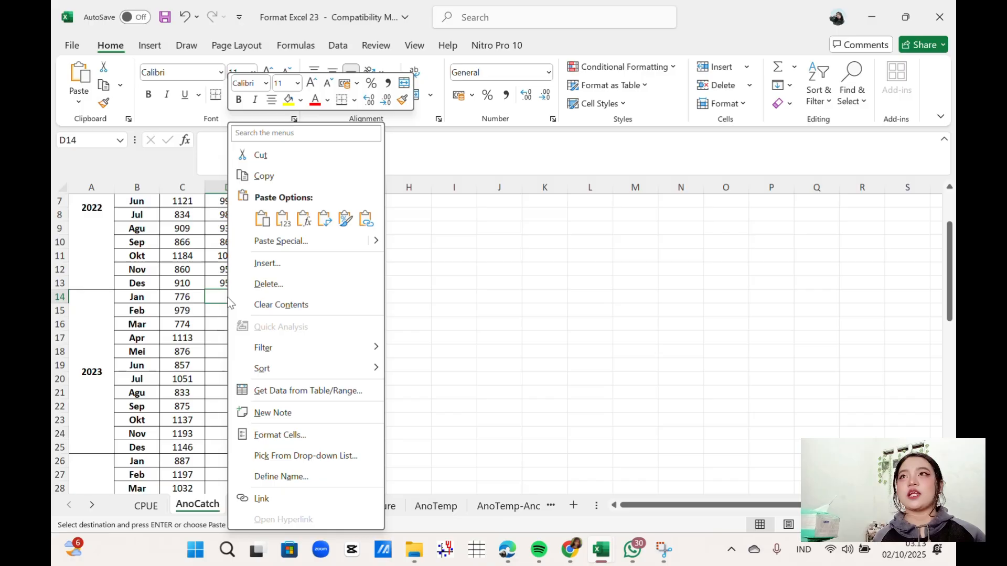
click(334, 225)
scroll(310, 359, down, 3)
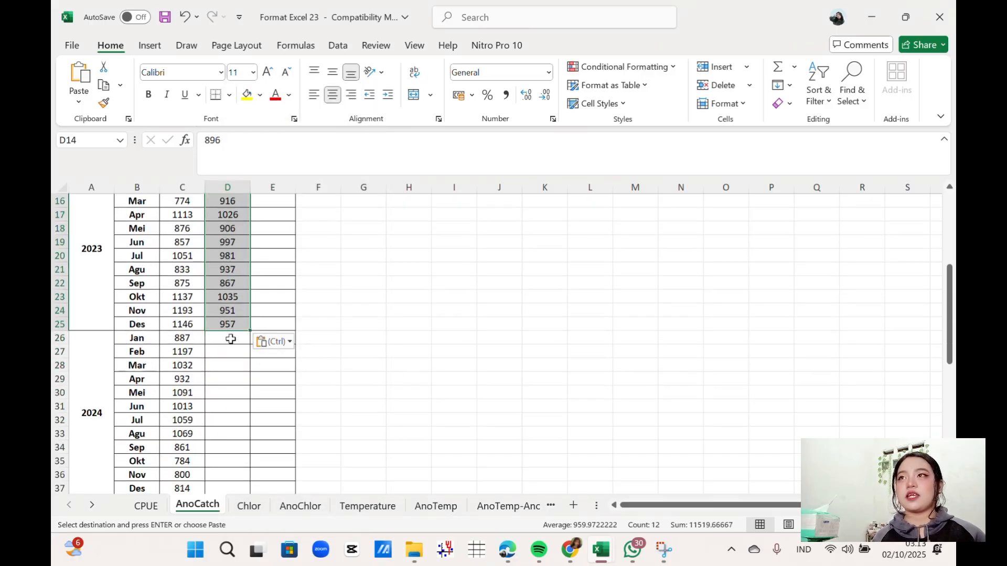
click(231, 339)
right_click(231, 339)
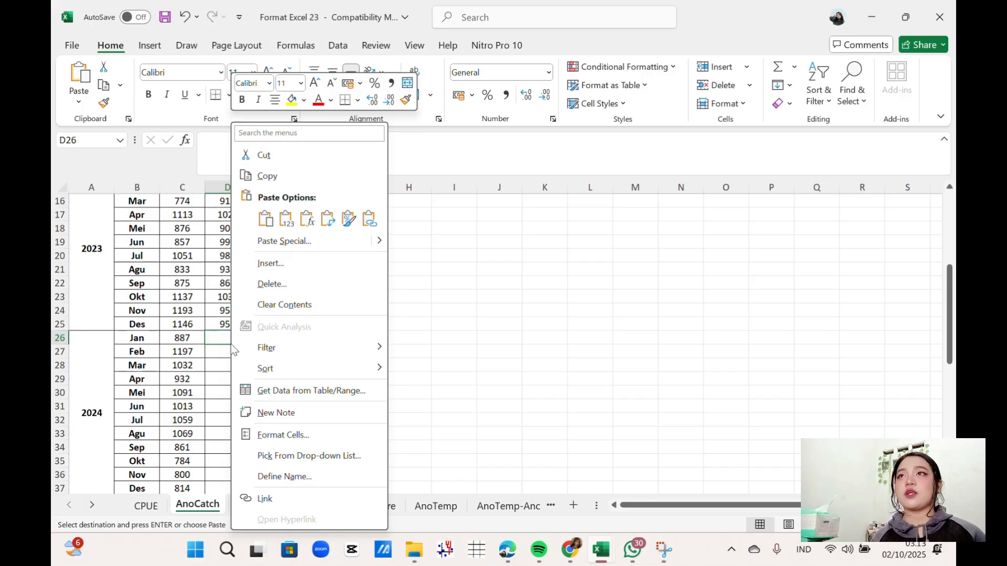
click(328, 219)
Step: Enter the formula =C2-D2 in the AnoCatch column cell E2 to subtract the average from the January 2022 catch
scroll(325, 355, up, 1)
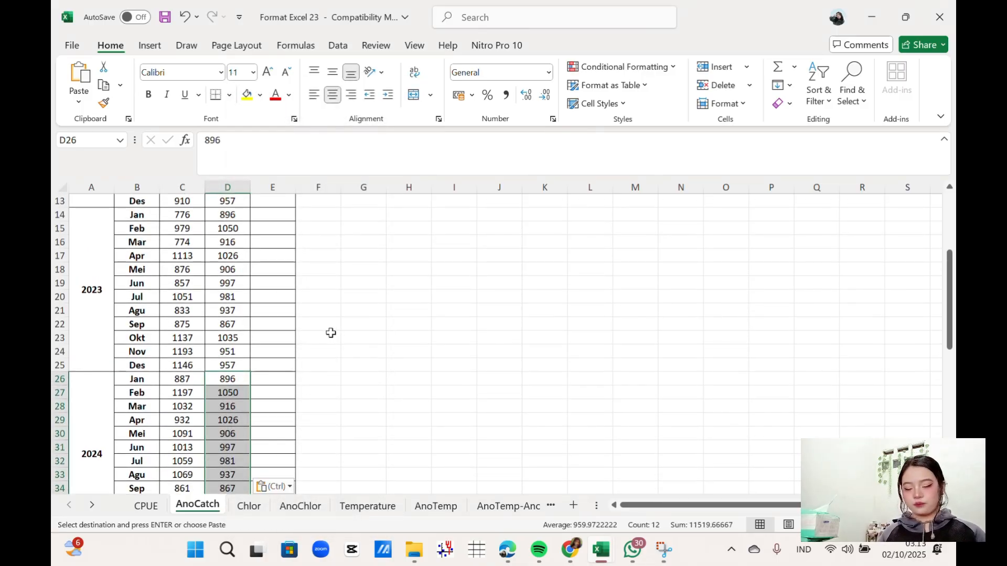
scroll(325, 333, up, 4)
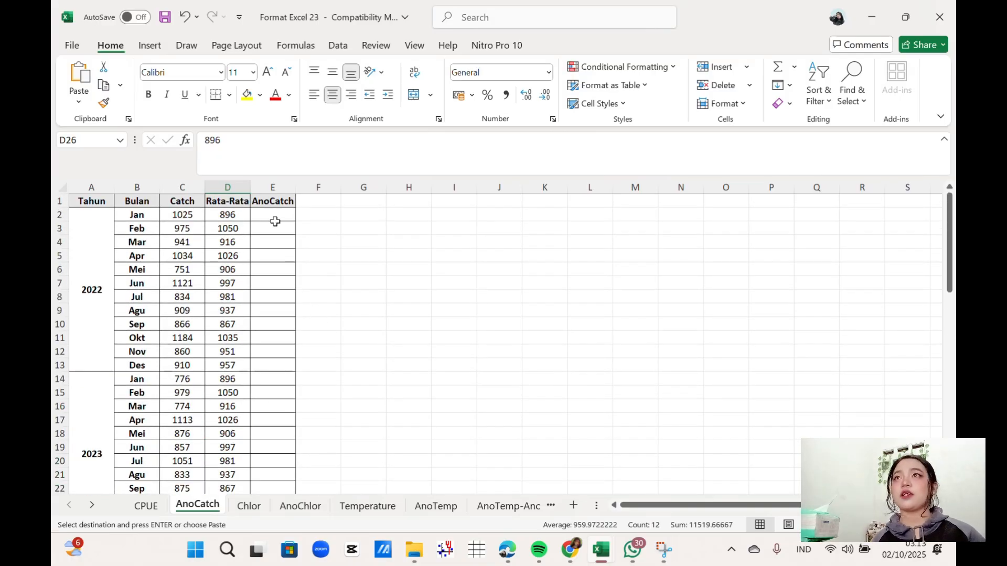
click(274, 218)
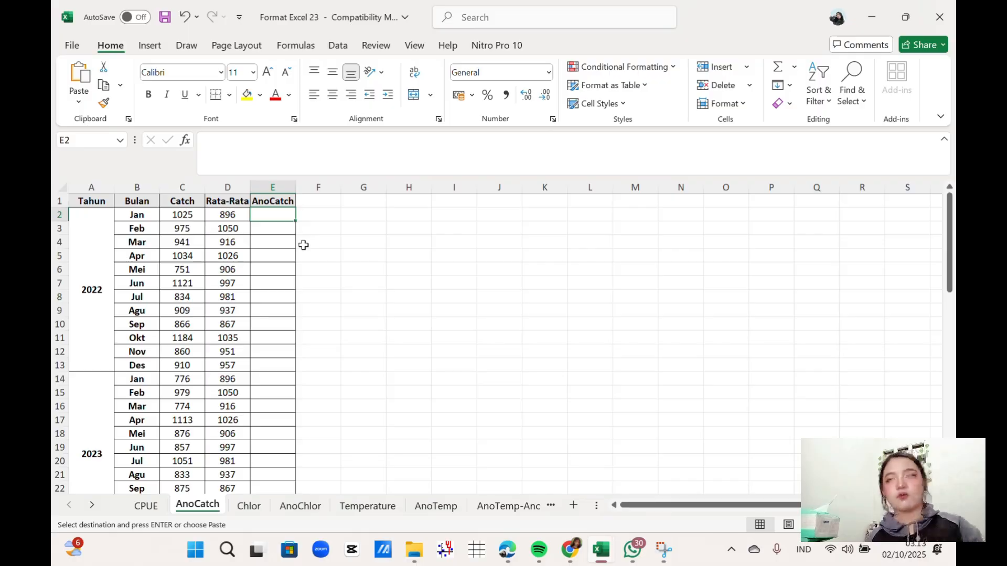
text(=)
click(193, 215)
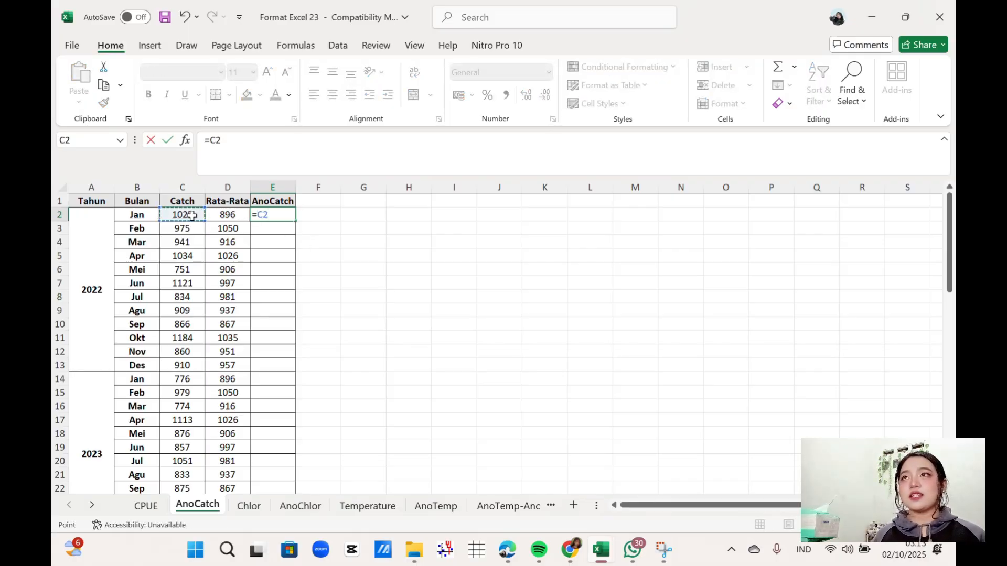
text(-)
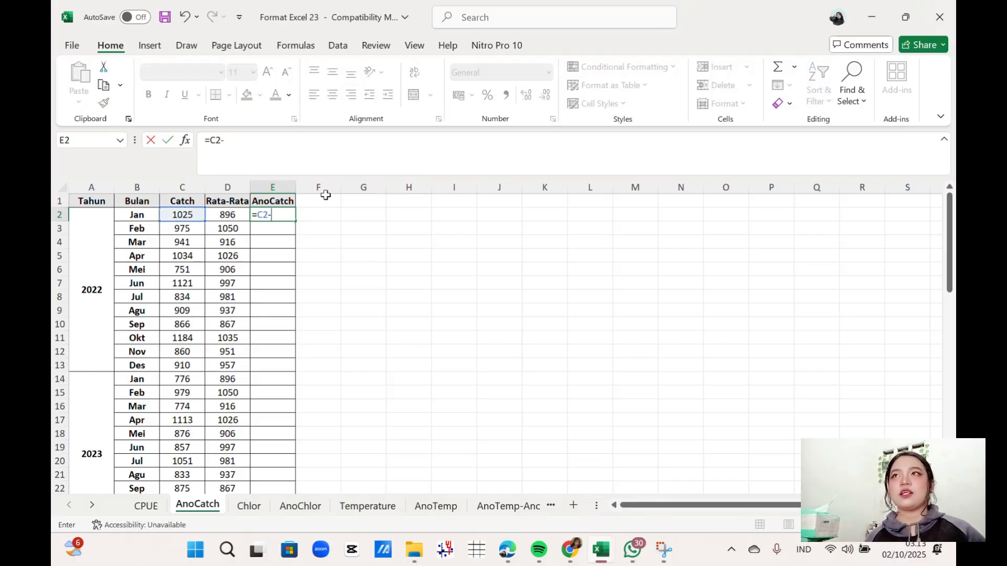
click(234, 215)
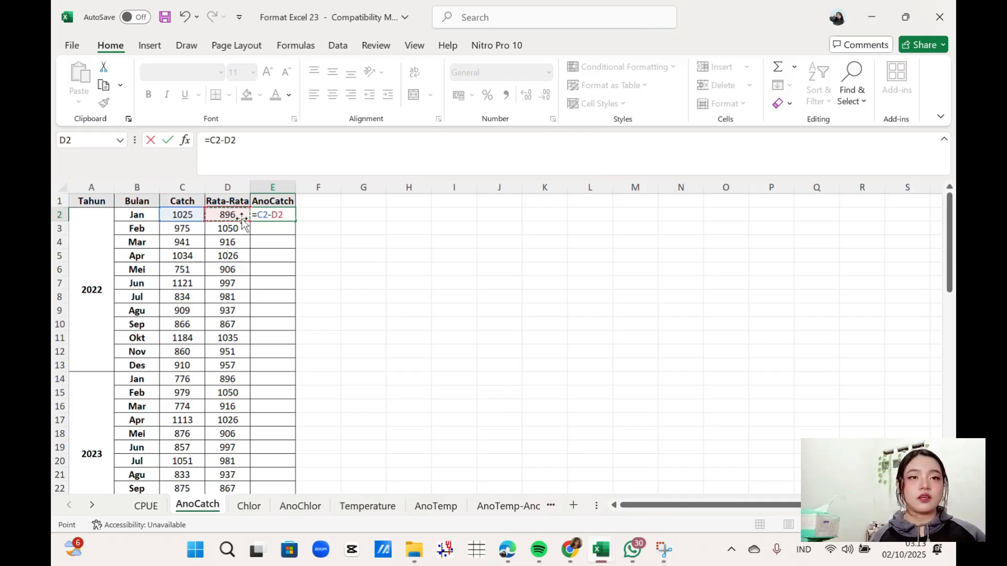
key(Return)
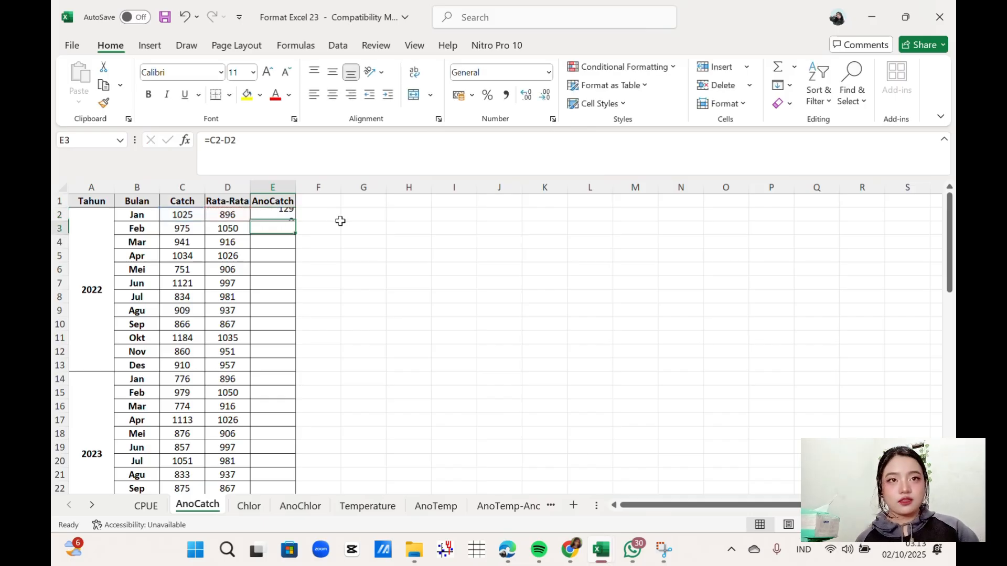
Step: Fill the E2 anomaly formula down the AnoCatch column to E37 and review the filled rows
click(283, 215)
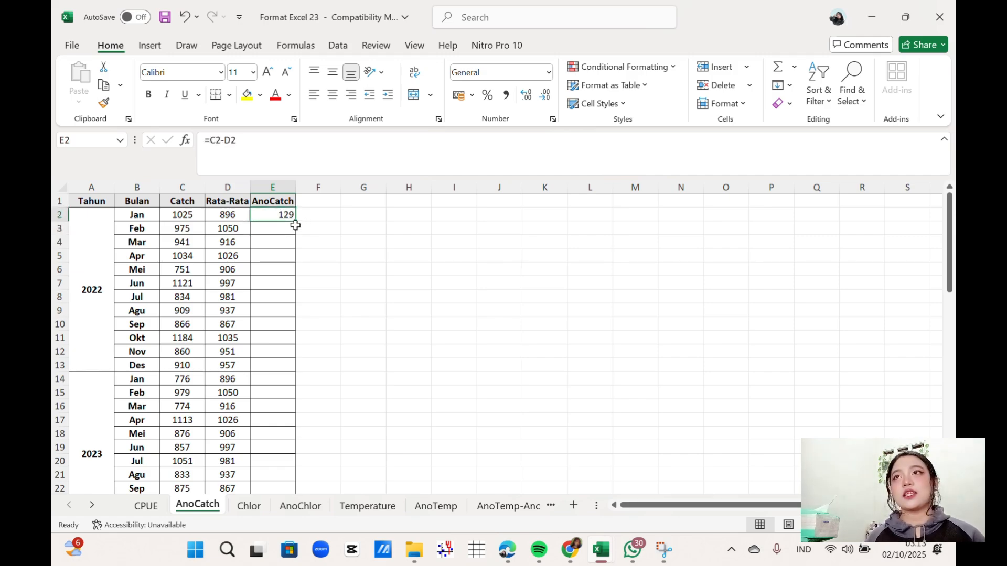
double_click(297, 222)
scroll(354, 388, down, 6)
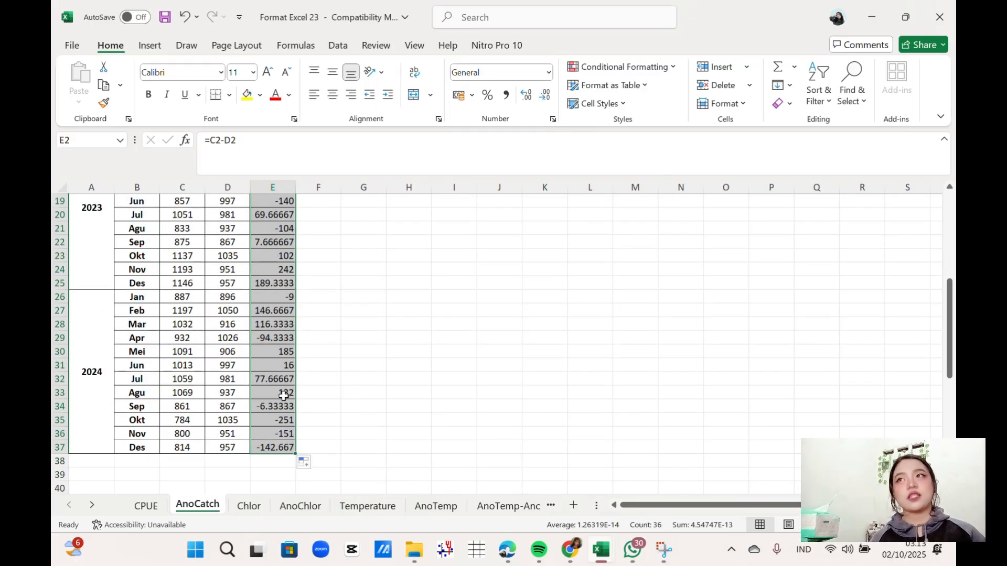
scroll(340, 395, up, 6)
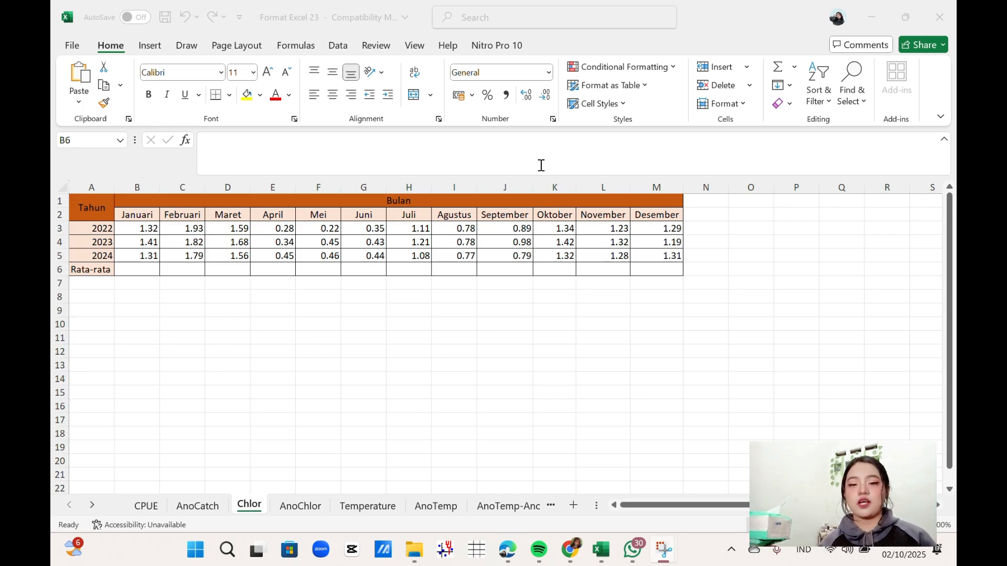
Step: Enter =AVERAGE(B3:B5) in the January Rata-rata cell B6 of the Chlor sheet and fill it across to M6
click(126, 273)
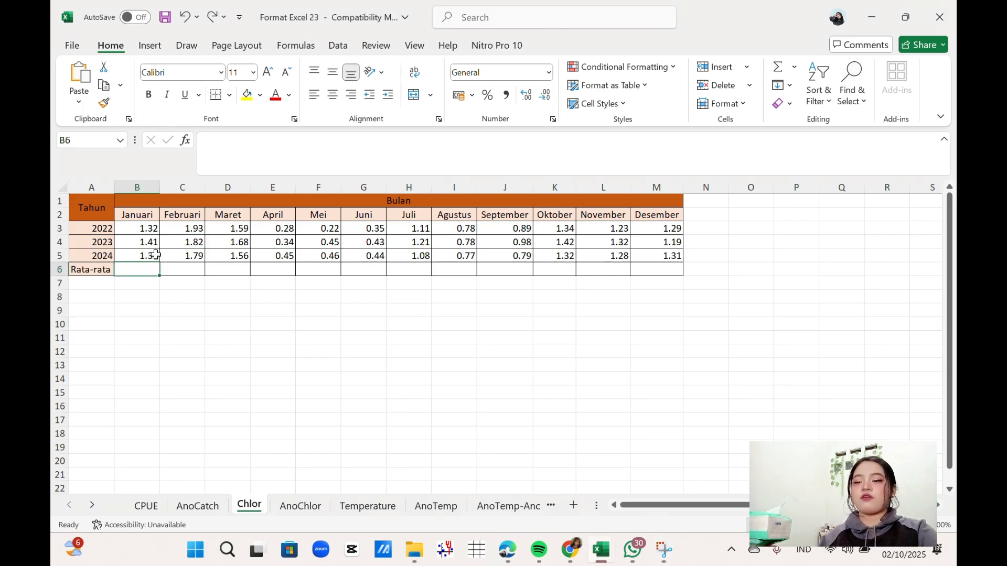
text(=AVERA)
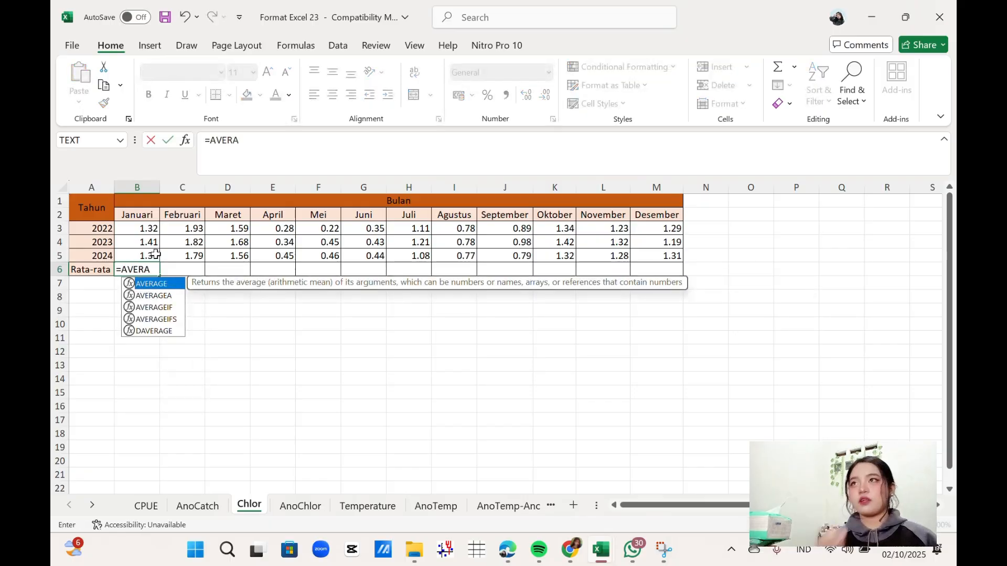
key(Tab)
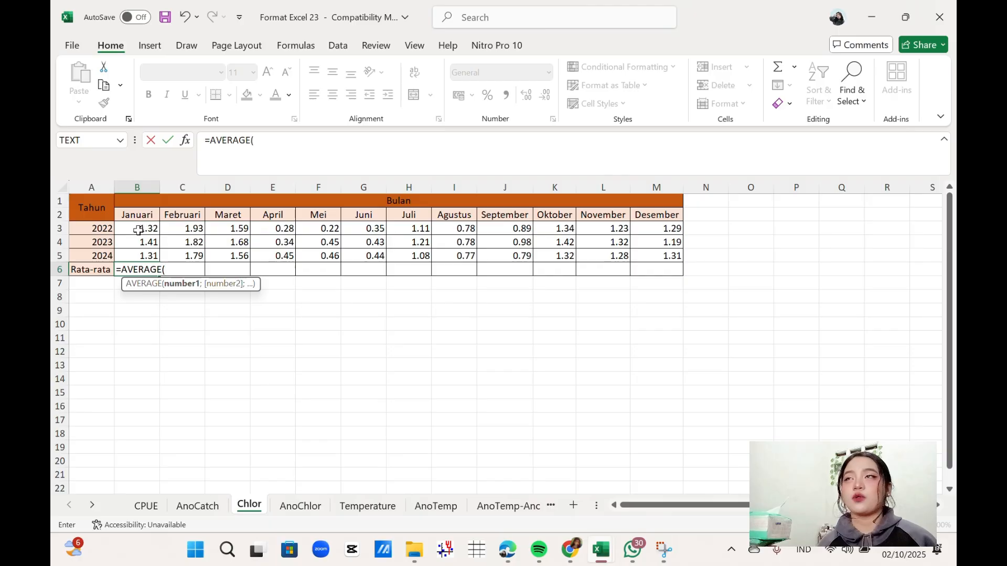
drag(138, 228, 139, 256)
key(Return)
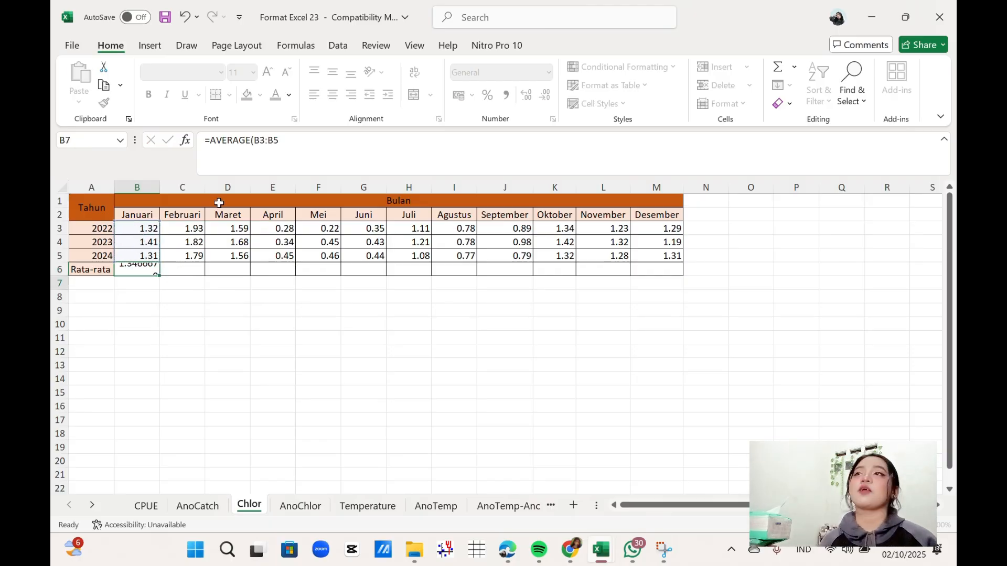
click(148, 267)
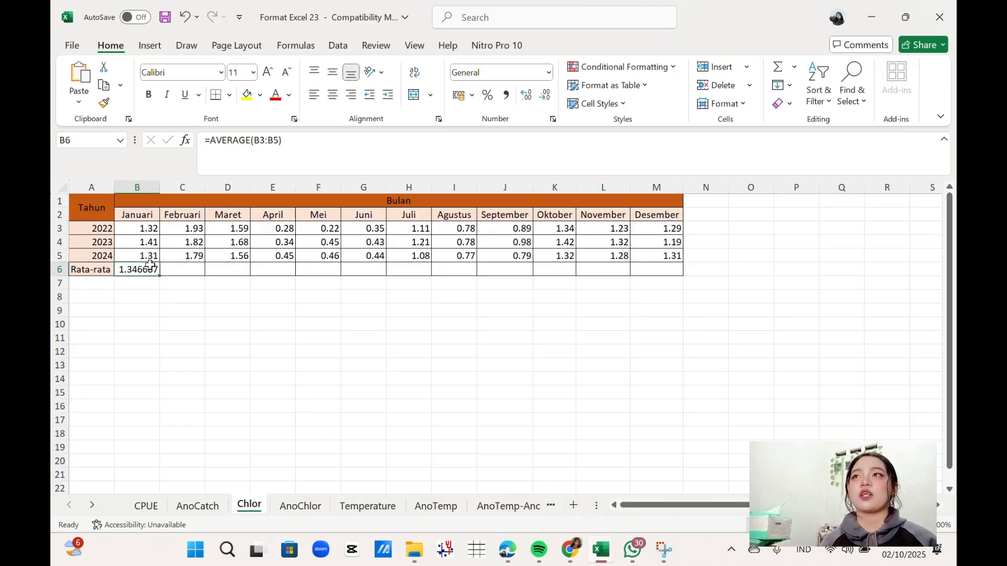
drag(158, 277, 668, 271)
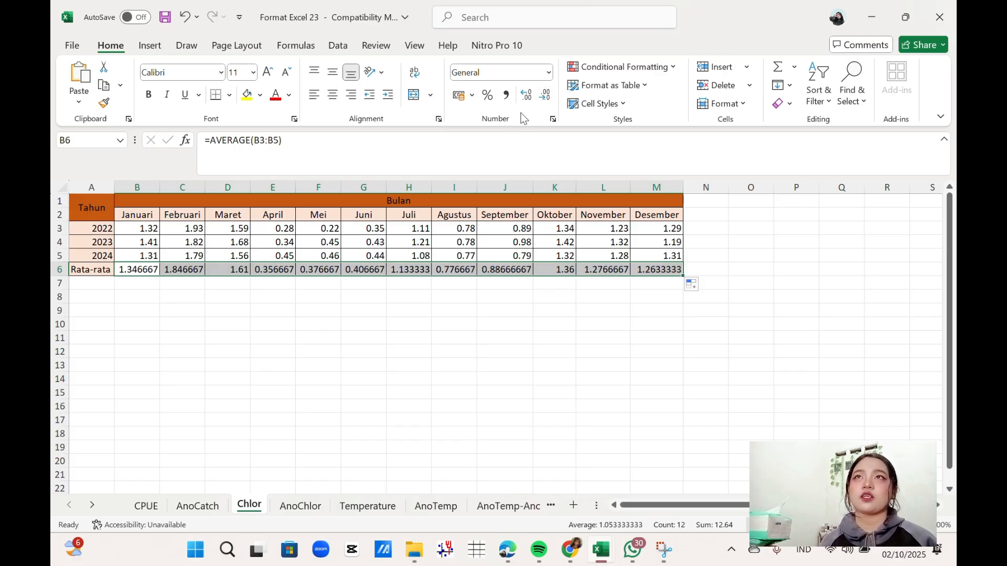
Step: Format the Rata-rata row B6:M6 to show two decimal places
click(545, 96)
click(545, 96)
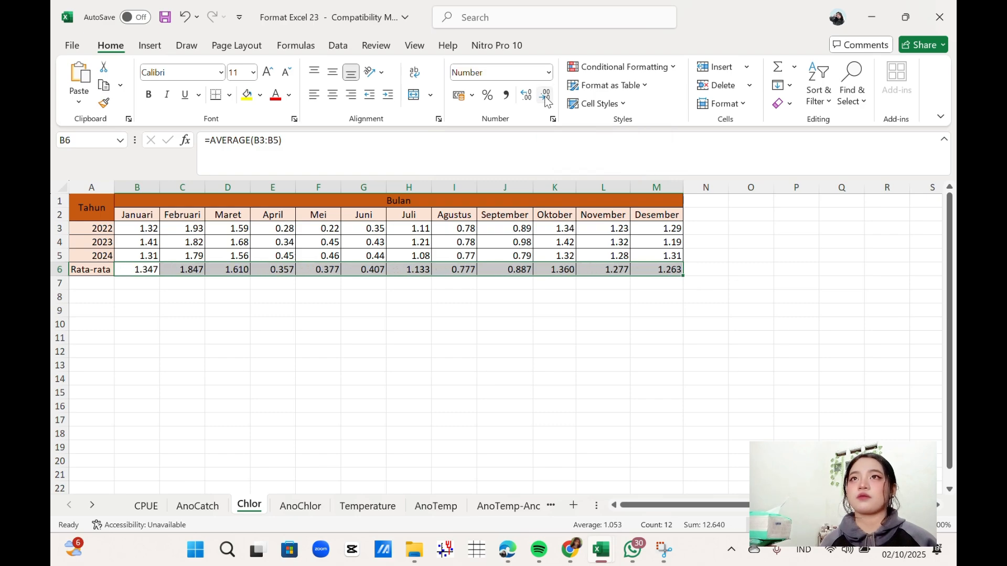
click(546, 96)
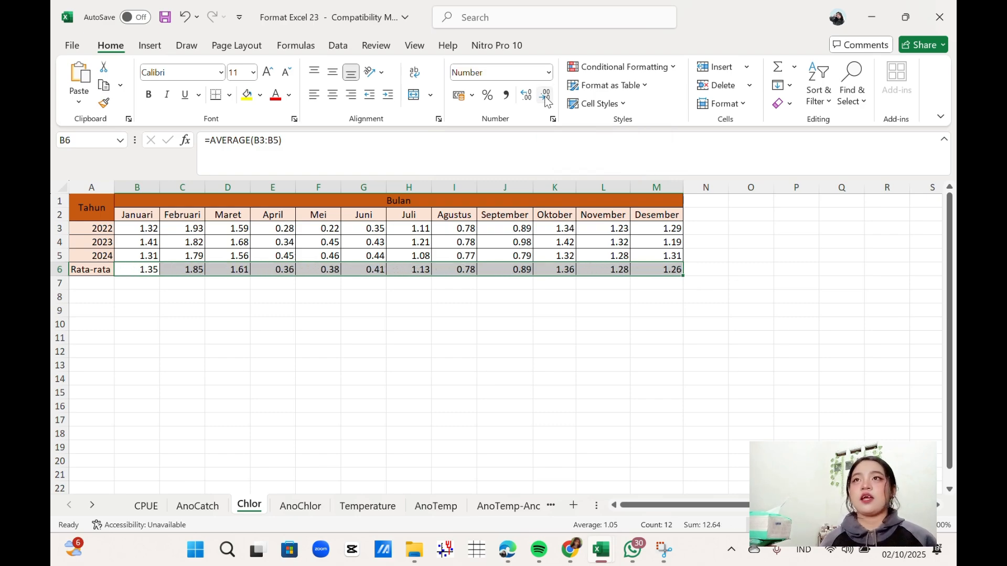
click(353, 321)
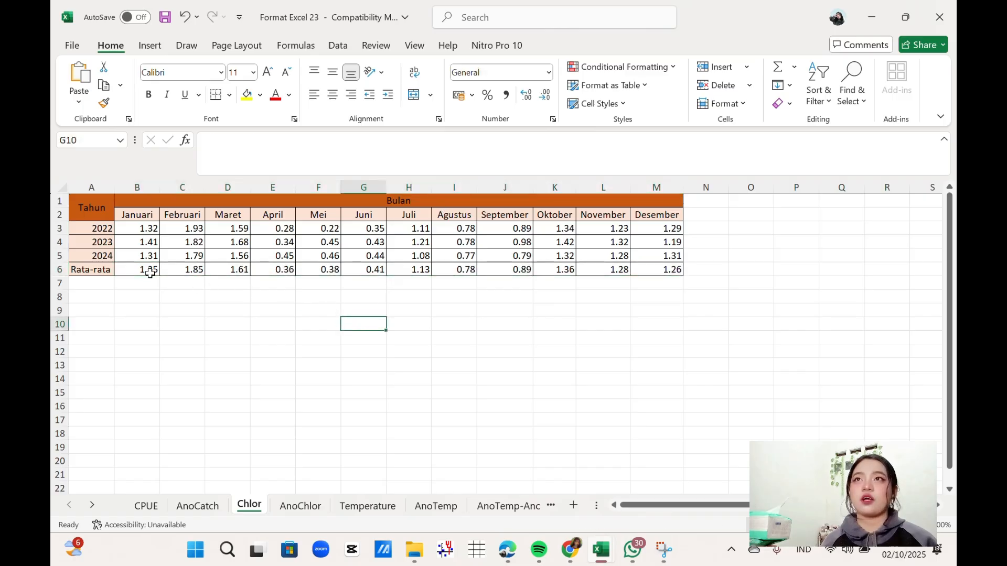
Step: Replace the average formulas in B6:M6 with their plain values by copying the row and pasting values in place
drag(150, 273, 643, 267)
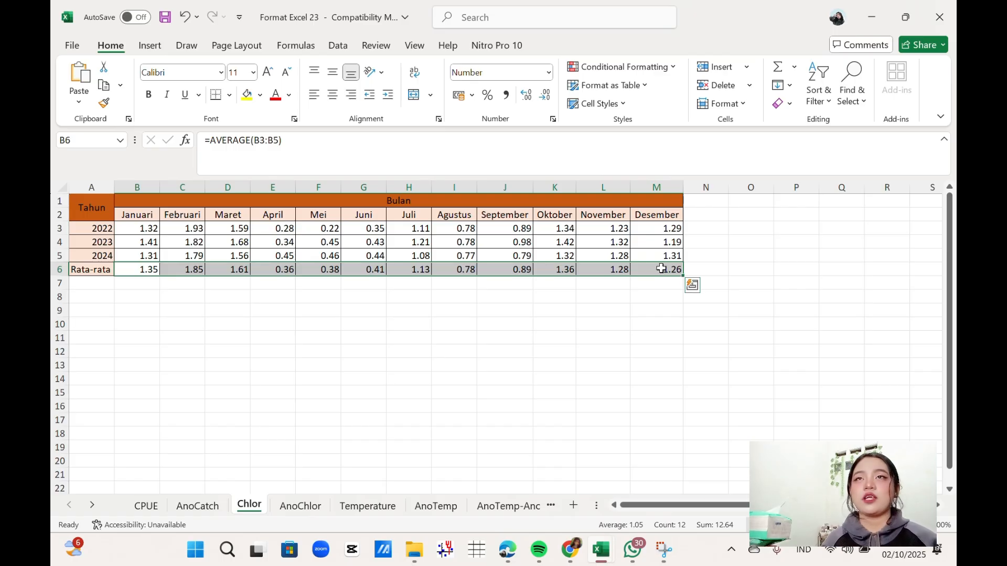
key(ctrl+c)
right_click(643, 268)
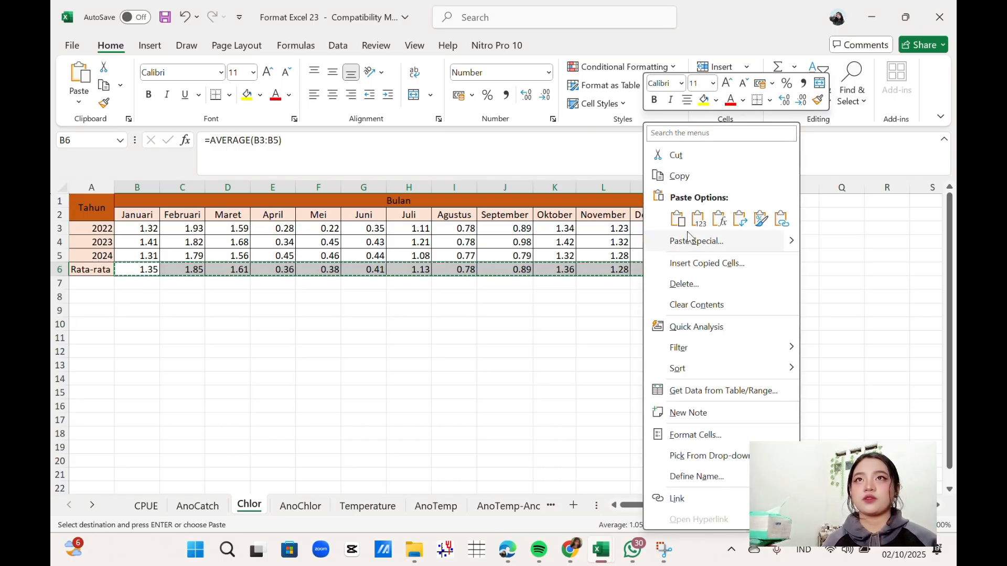
click(698, 218)
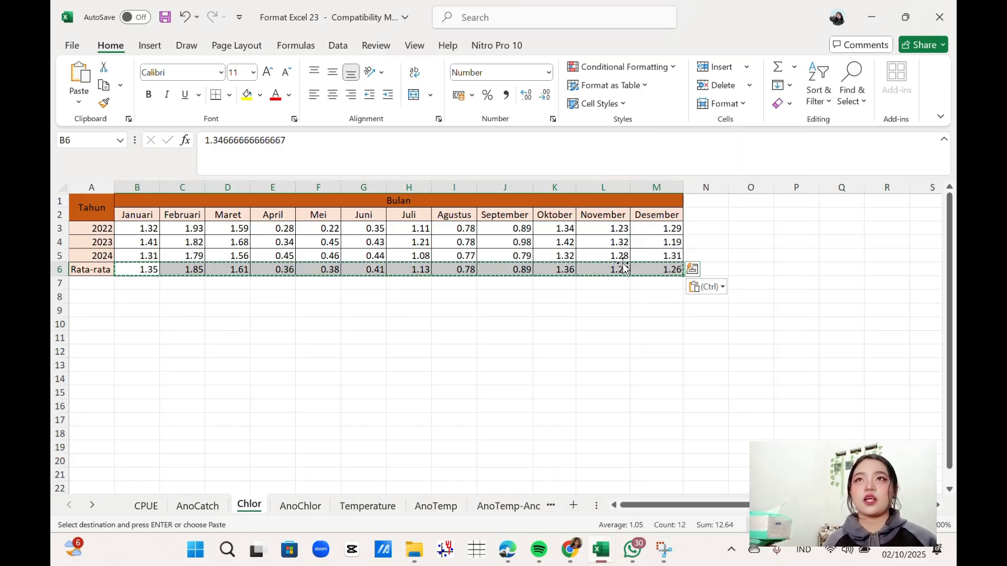
click(272, 296)
click(274, 272)
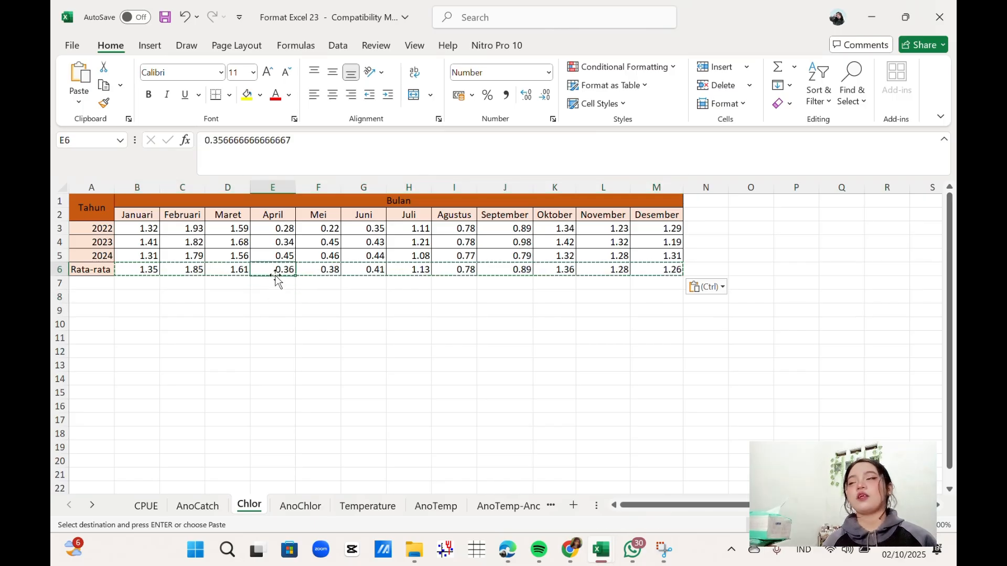
click(270, 296)
click(223, 297)
click(288, 321)
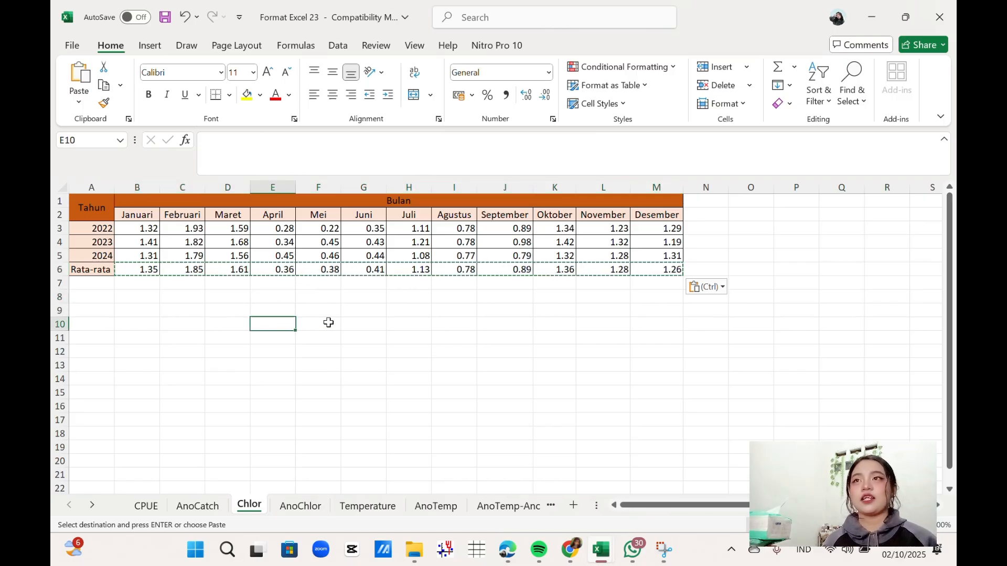
Step: Copy the 2022 chlorophyll values in B3:M3 of the Chlor sheet and paste them transposed into the AnoChlor Chlor column from C2
click(300, 506)
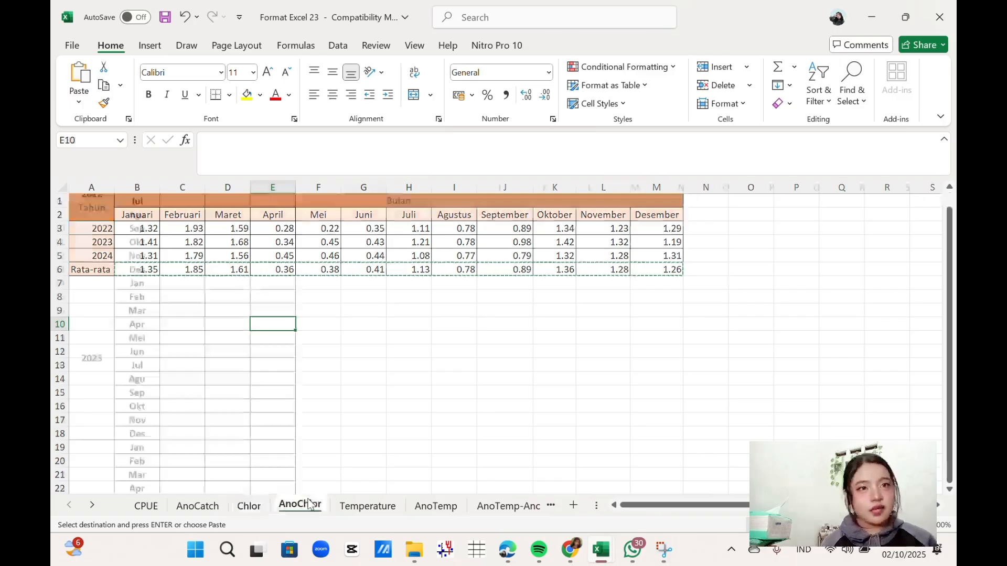
scroll(292, 384, up, 2)
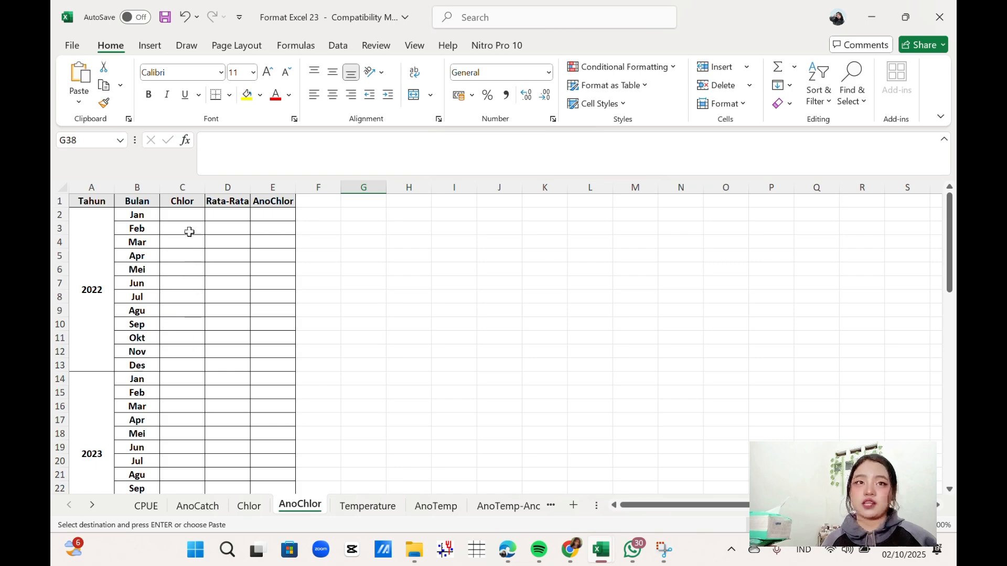
click(249, 505)
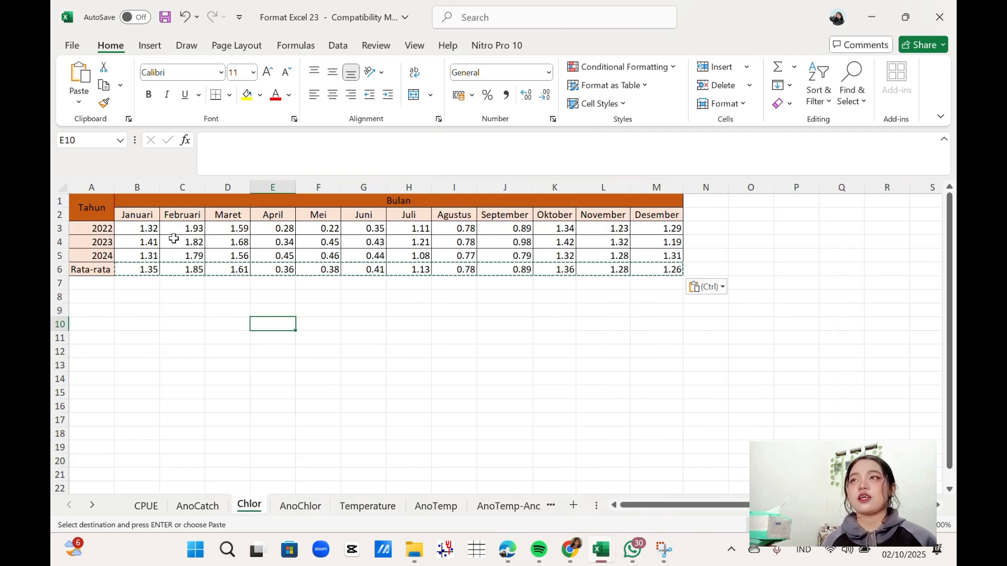
click(150, 229)
click(142, 320)
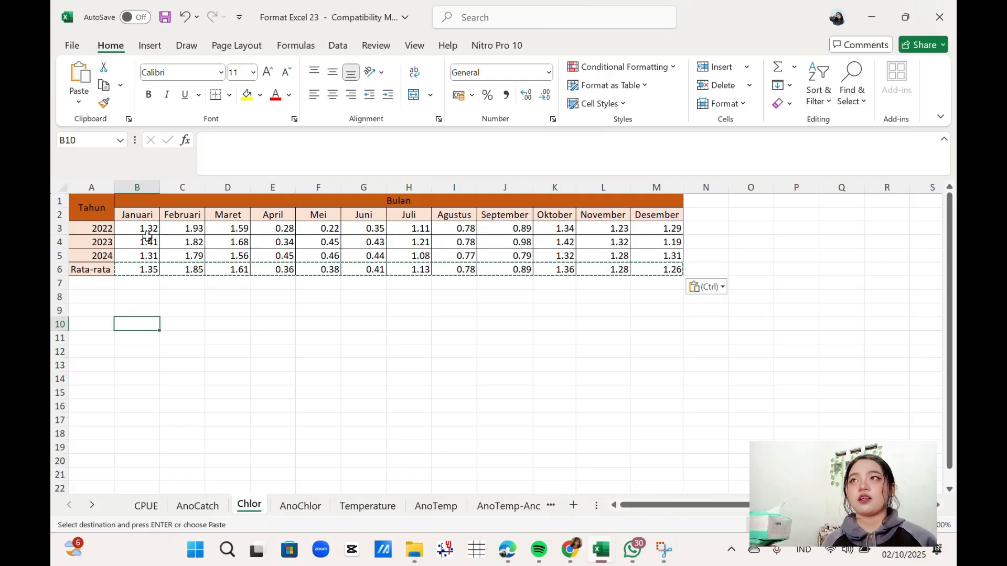
drag(144, 229, 674, 231)
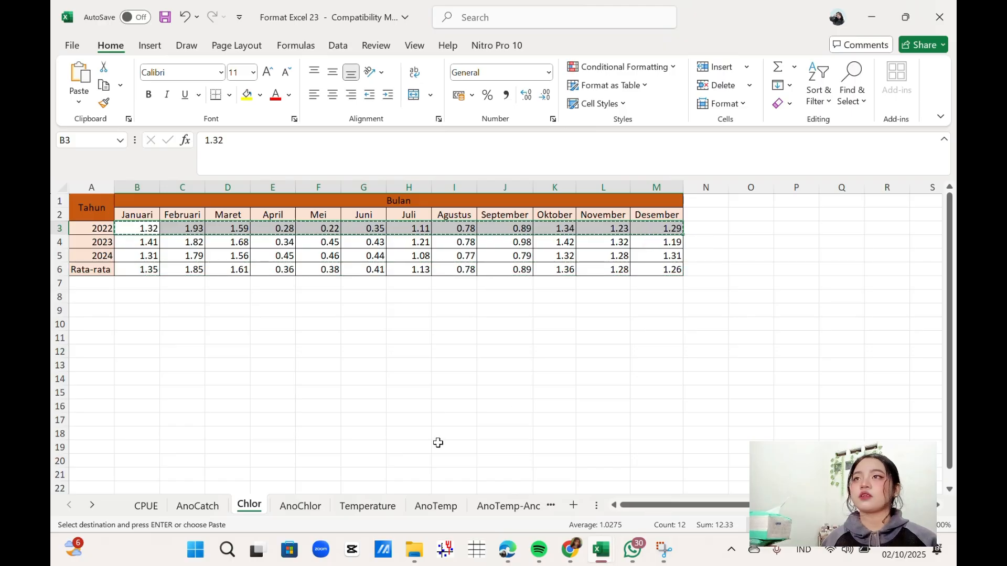
click(300, 504)
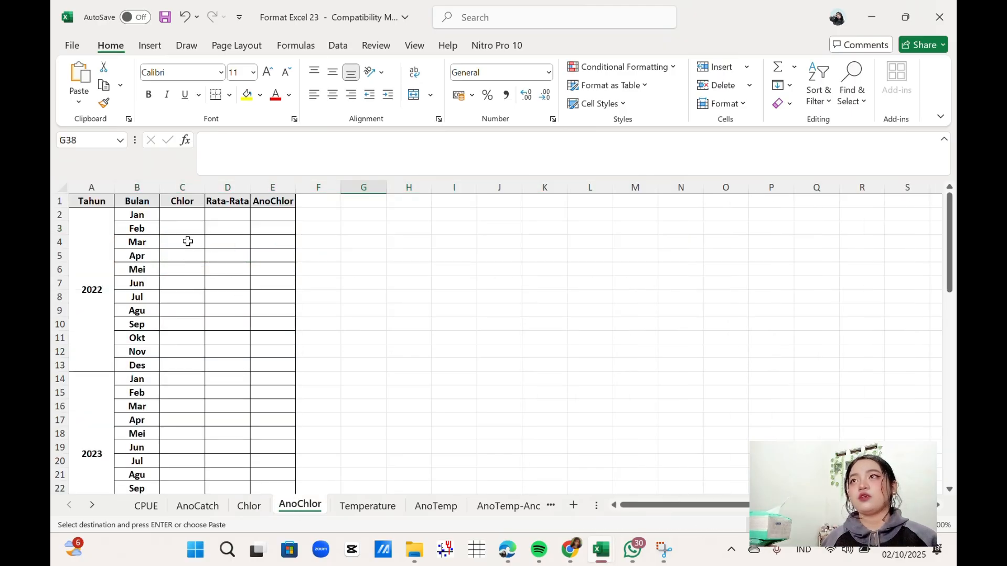
click(183, 212)
right_click(183, 213)
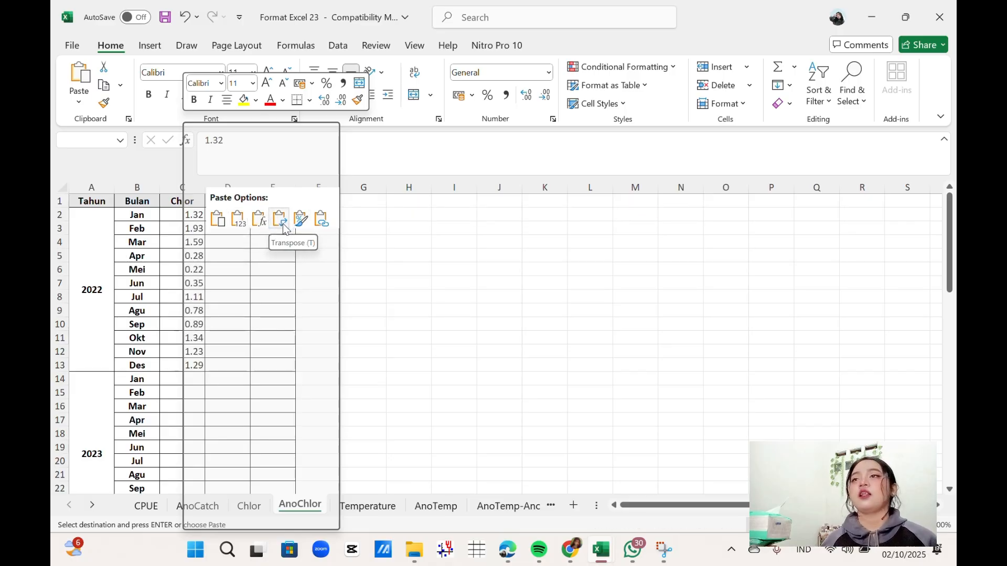
click(280, 219)
Step: Copy the 2023 chlorophyll values in B4:M4 of Chlor and paste them transposed into AnoChlor from C14
scroll(348, 396, down, 2)
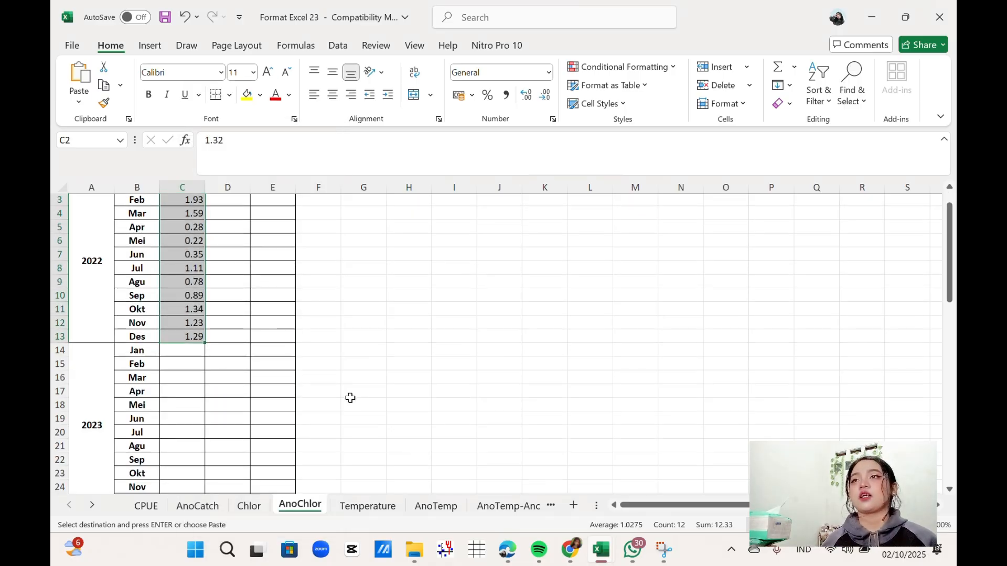
click(250, 506)
drag(146, 242, 654, 241)
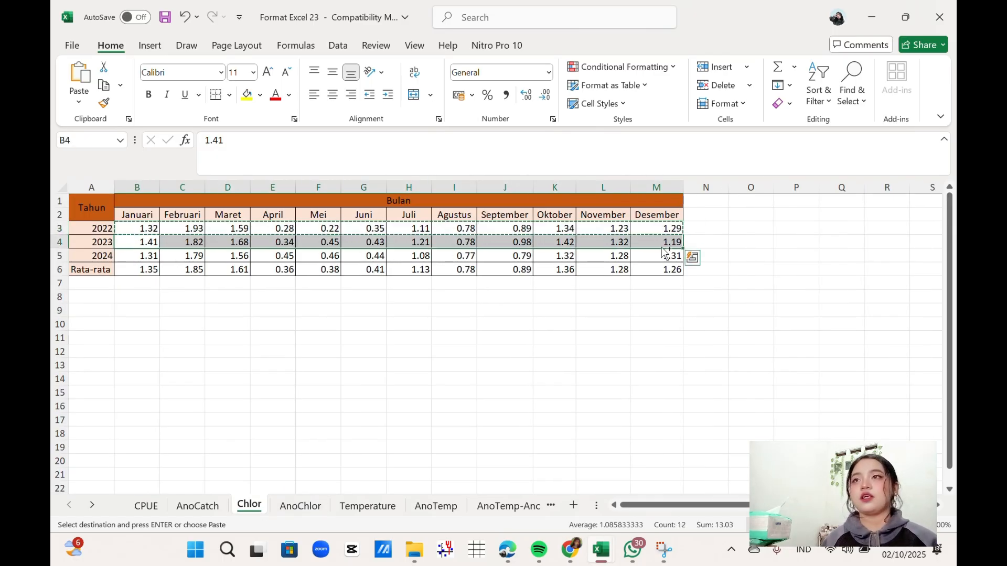
key(ctrl+c)
click(300, 507)
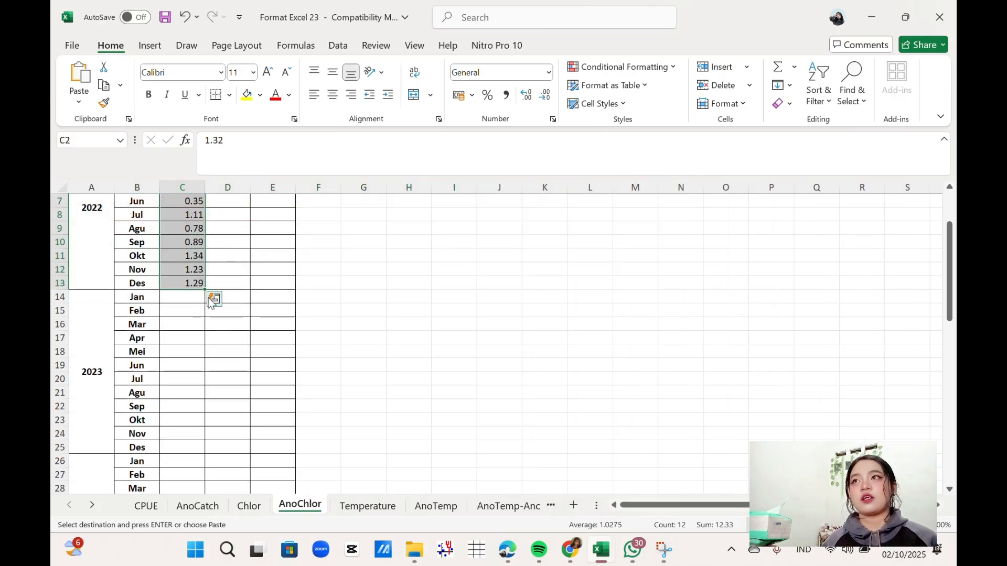
click(188, 301)
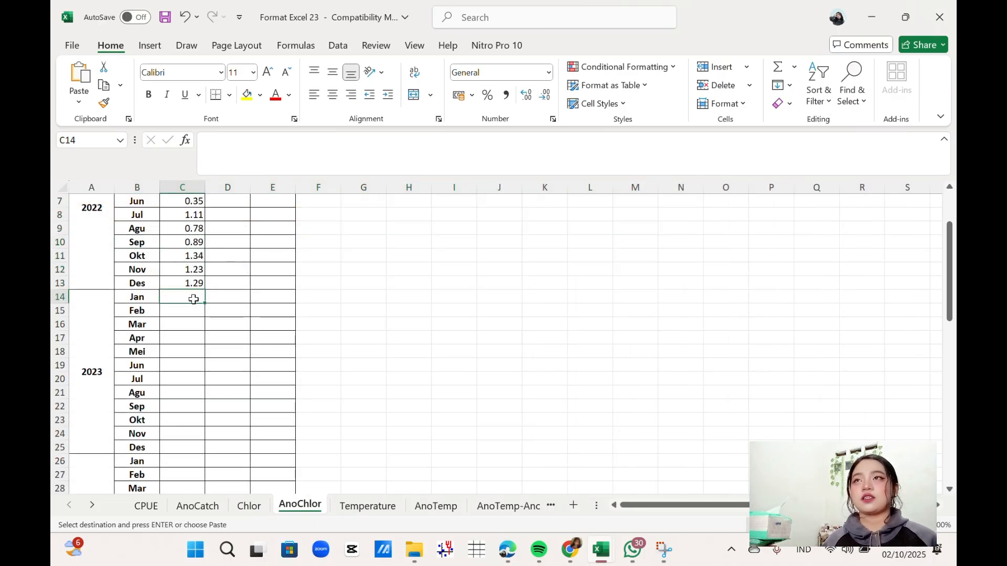
right_click(194, 299)
click(290, 217)
Step: Copy the 2024 chlorophyll values in B5:M5 of Chlor and paste them transposed into AnoChlor from C26
scroll(320, 369, down, 1)
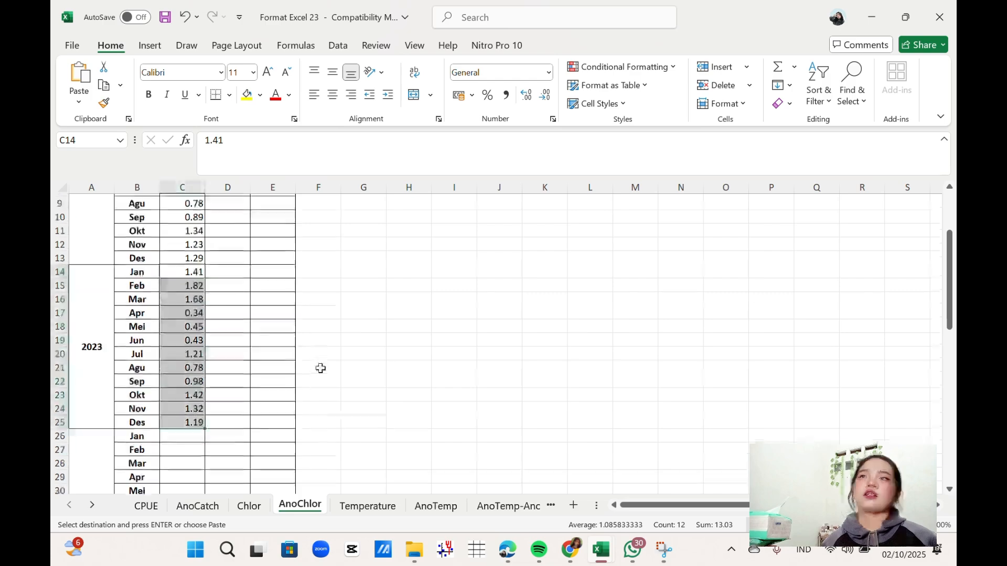
scroll(321, 369, down, 2)
click(249, 506)
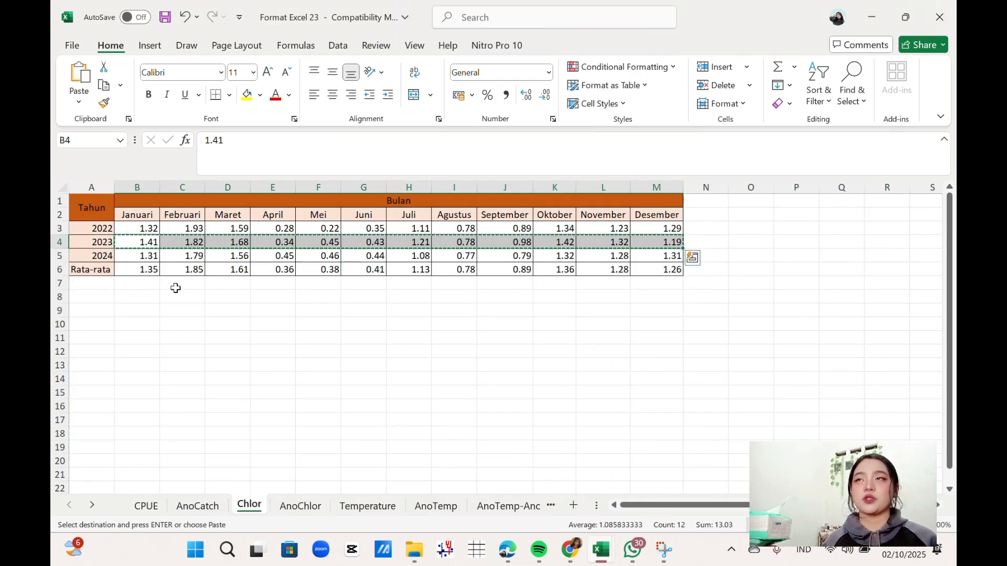
drag(153, 258, 673, 257)
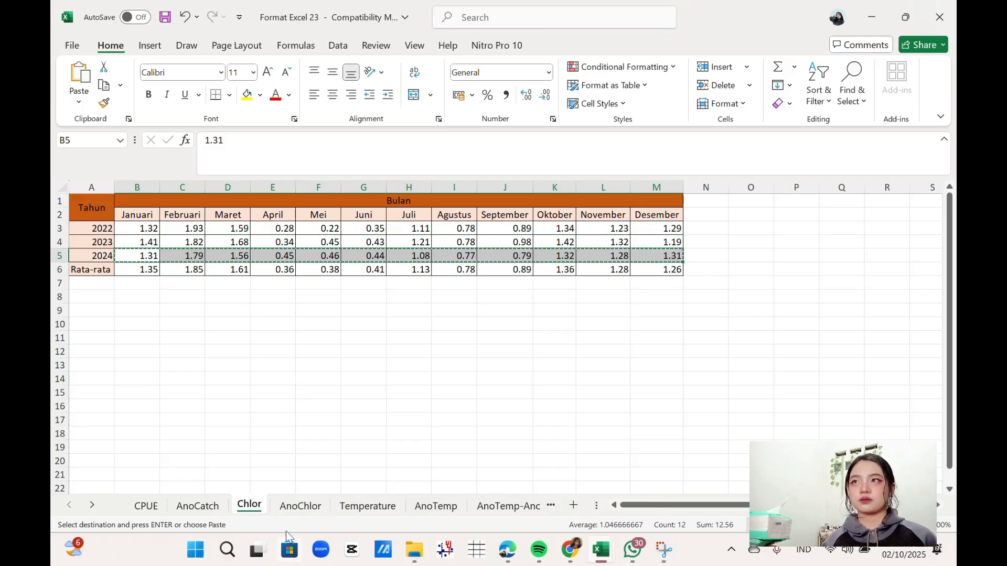
click(300, 506)
right_click(174, 384)
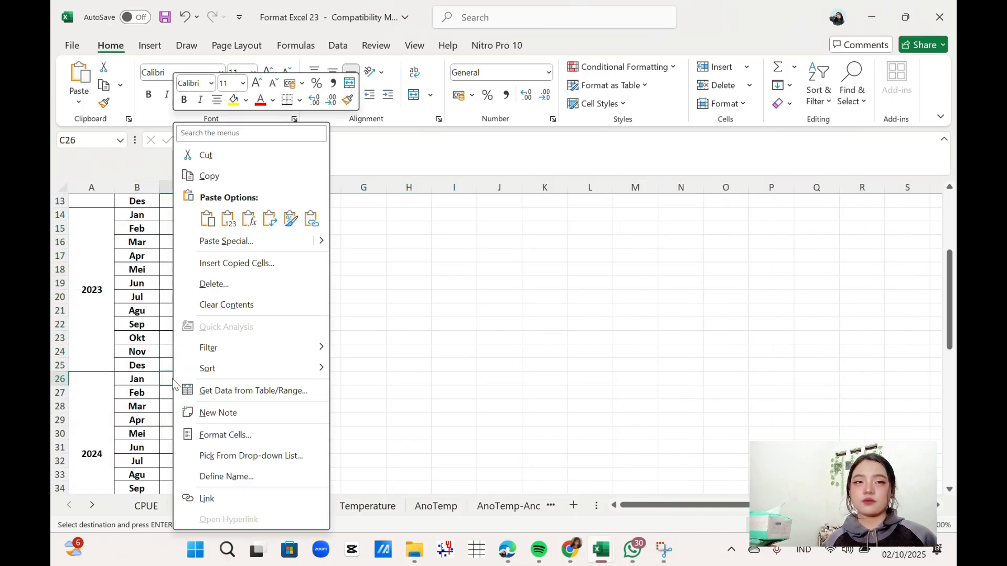
click(270, 219)
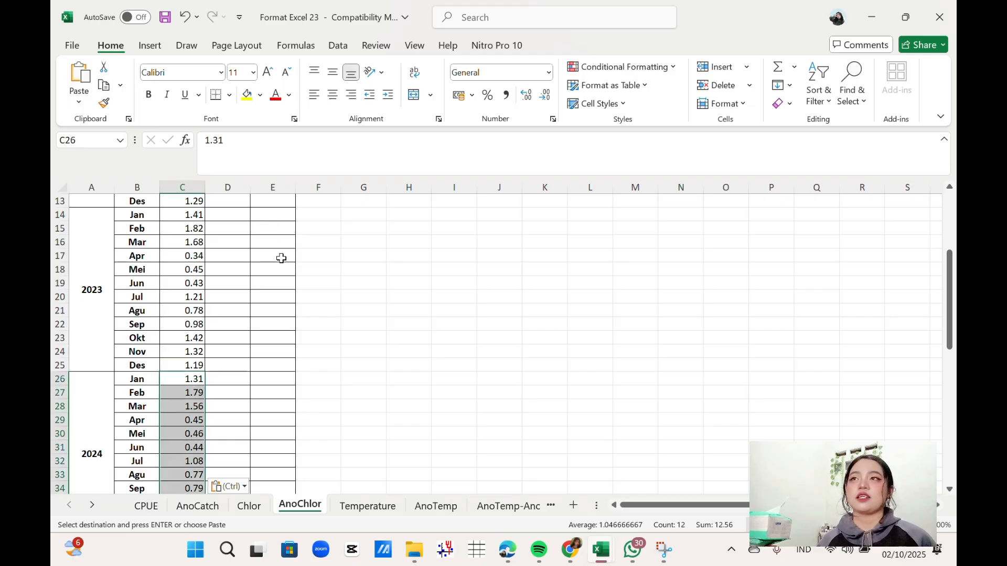
Step: Copy the monthly averages in B6:M6 of the Chlor sheet and paste them transposed into the AnoChlor Rata-Rata column from D2
scroll(273, 375, down, 3)
scroll(252, 378, up, 7)
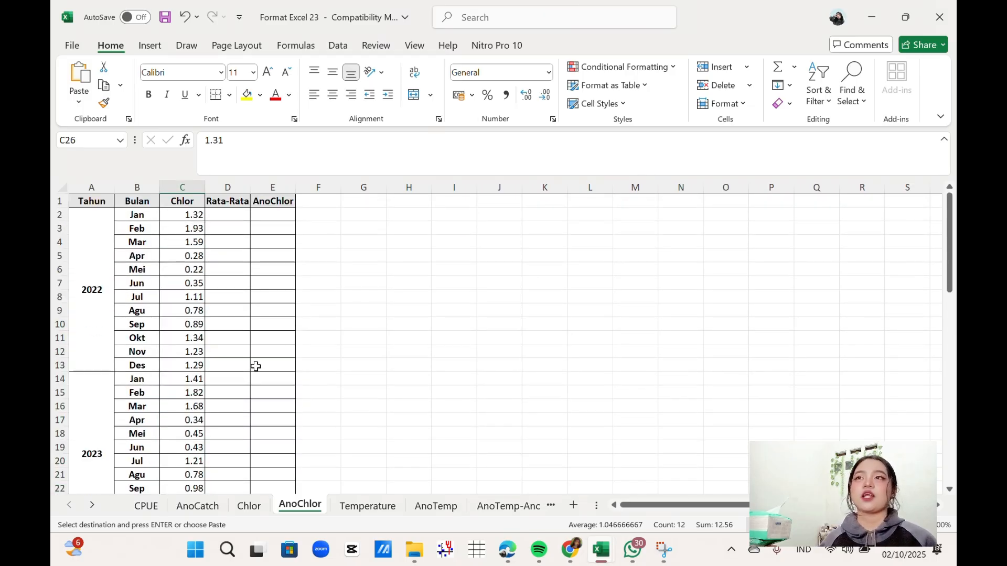
click(250, 505)
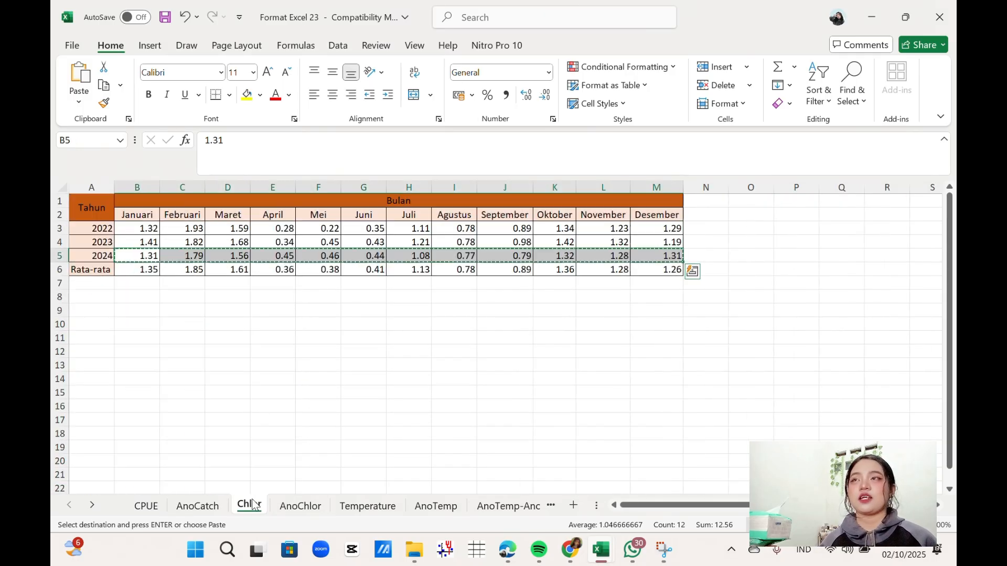
click(145, 269)
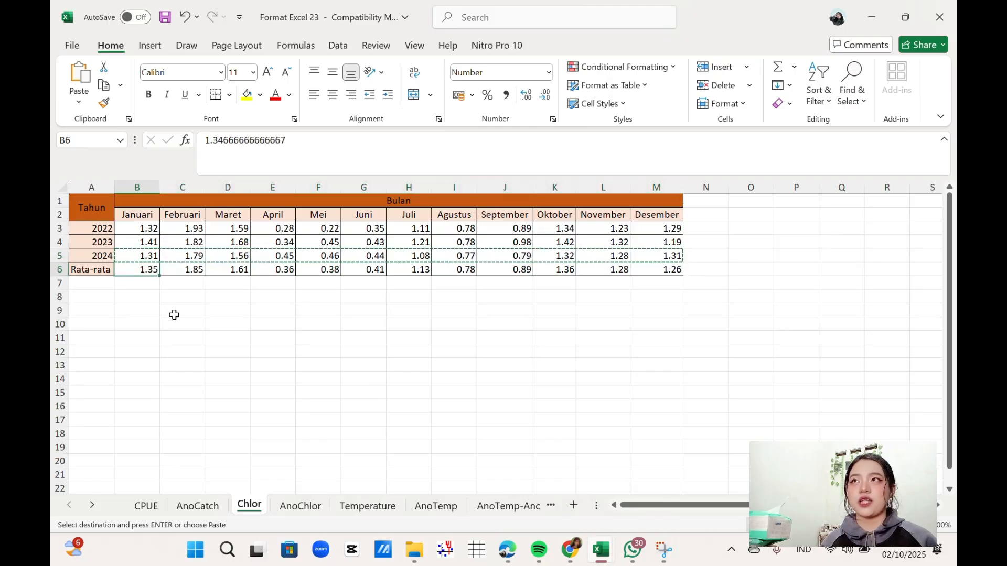
click(173, 312)
click(152, 269)
drag(152, 268, 665, 268)
key(ctrl+v)
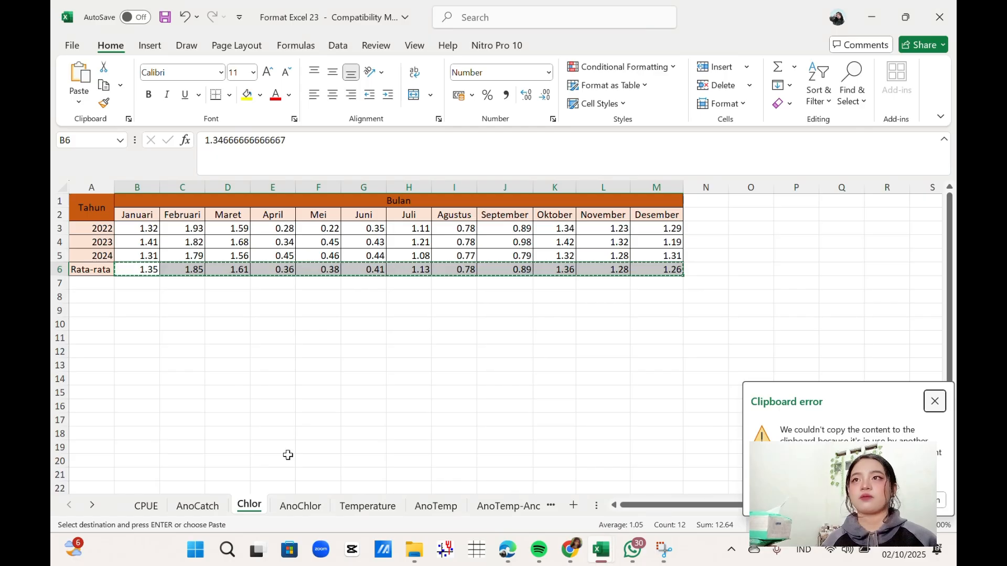
click(297, 503)
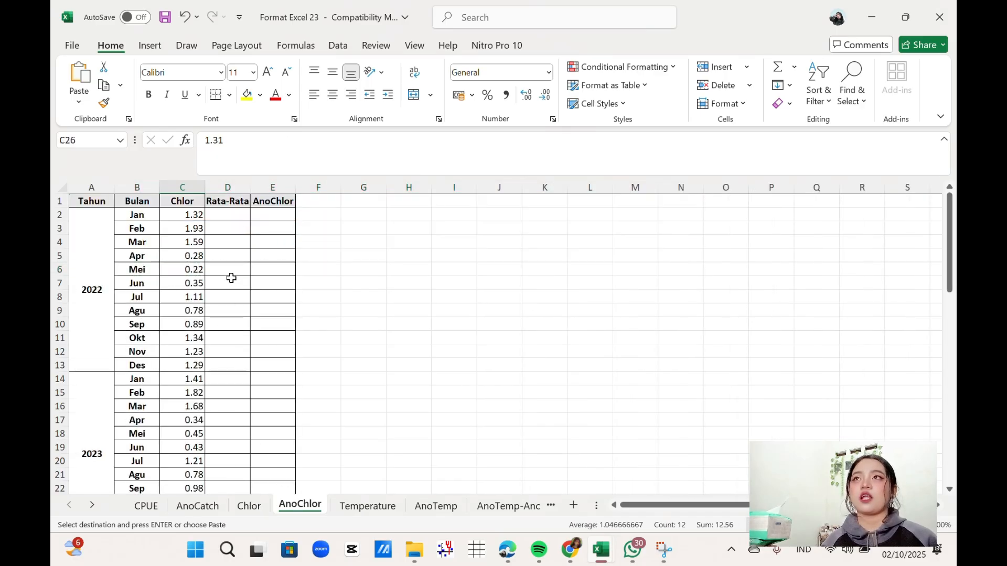
right_click(237, 216)
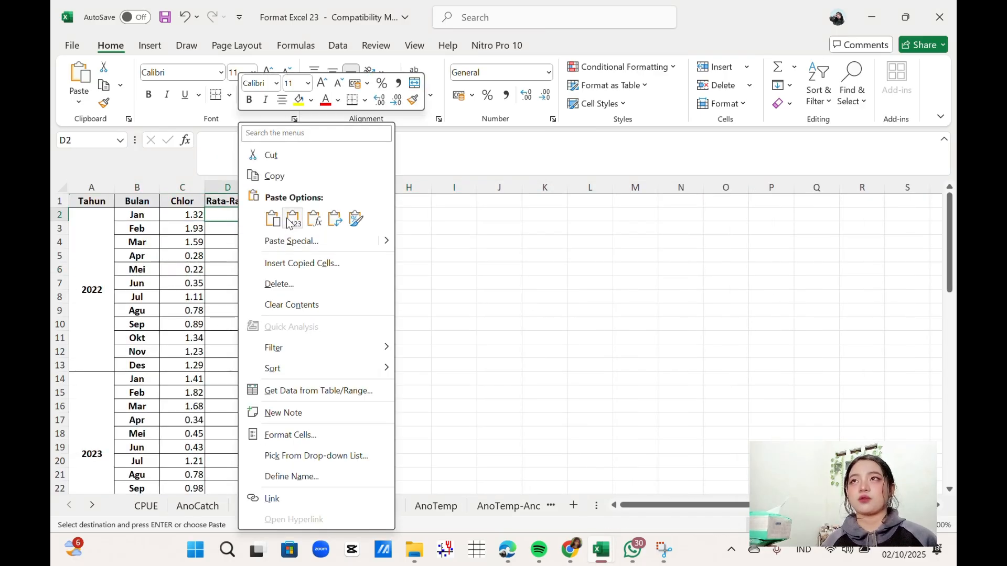
click(334, 220)
Step: Paste the copied chlorophyll averages transposed into the 2023 rows of the Rata-Rata column from D14
scroll(325, 315, down, 8)
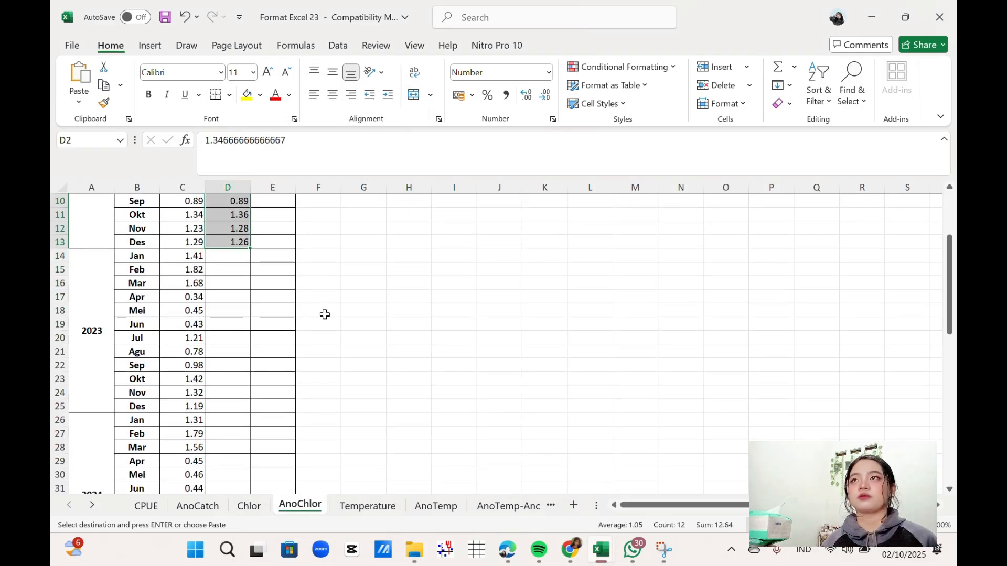
scroll(325, 314, up, 8)
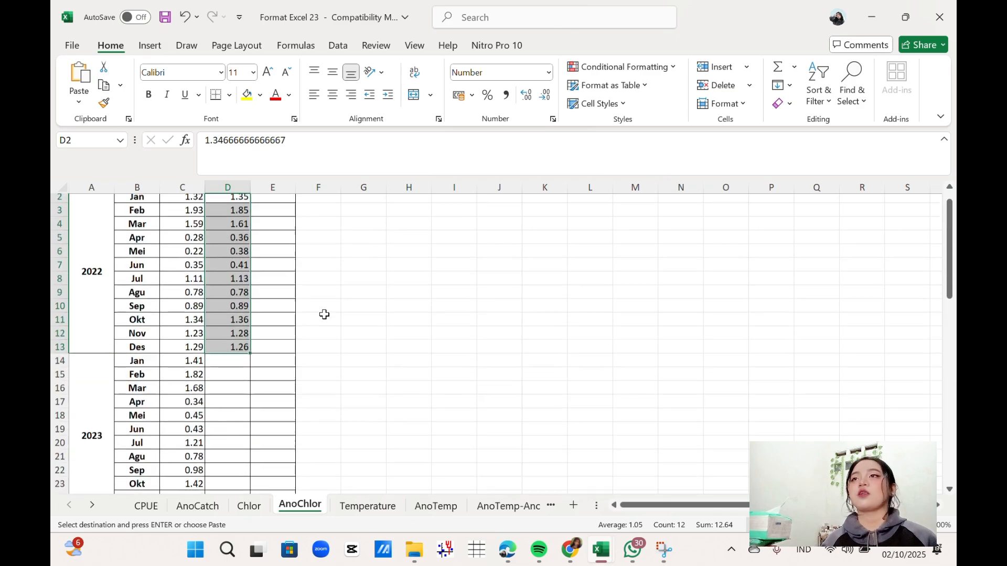
click(228, 377)
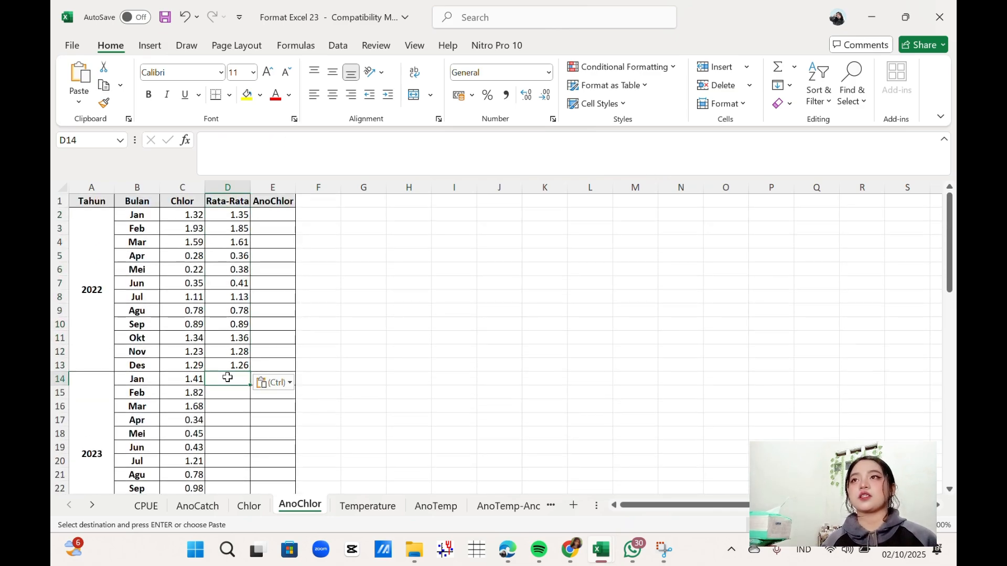
right_click(228, 378)
click(326, 219)
Step: Paste the copied chlorophyll averages transposed into the 2024 rows of the Rata-Rata column from D26
scroll(234, 361, down, 4)
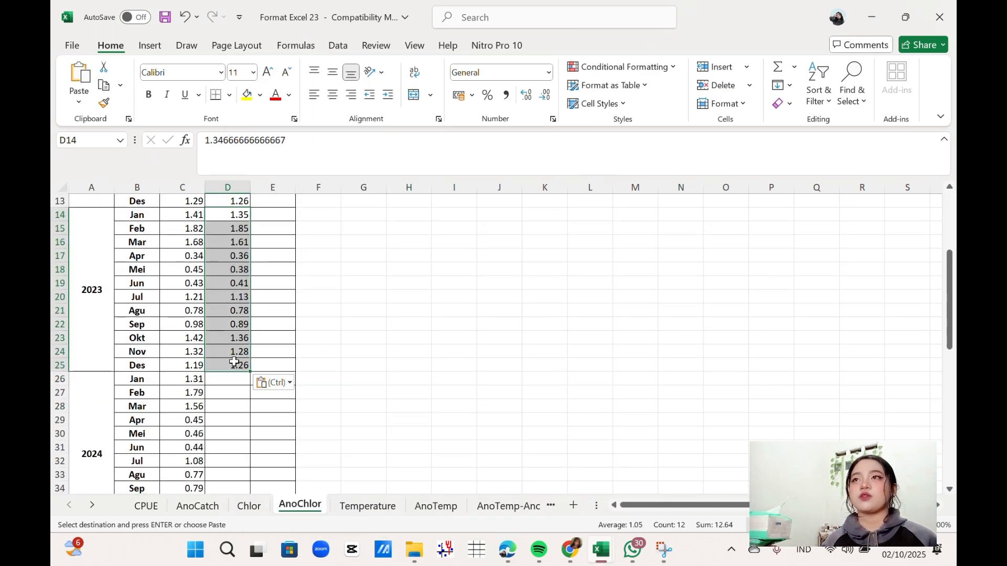
click(224, 378)
right_click(224, 379)
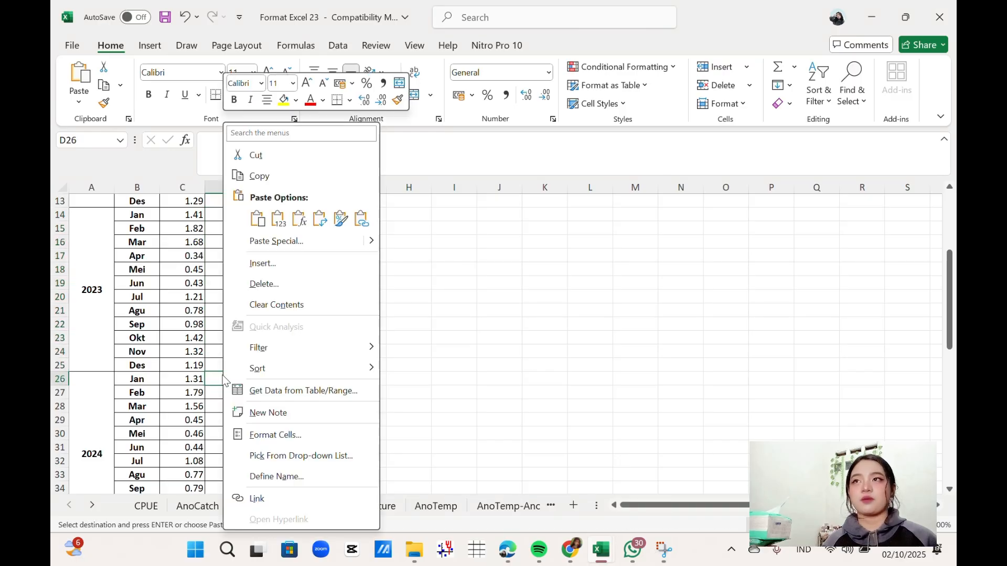
click(319, 219)
Step: Enter the formula =C2-D2 in E2 of AnoChlor to calculate the January 2022 chlorophyll anomaly
scroll(315, 319, up, 3)
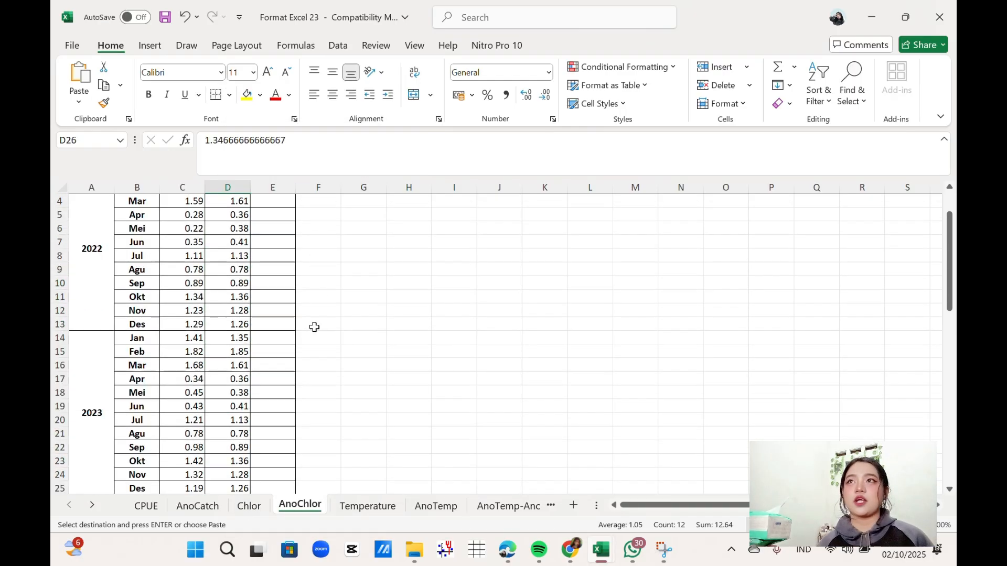
scroll(312, 325, up, 1)
click(277, 217)
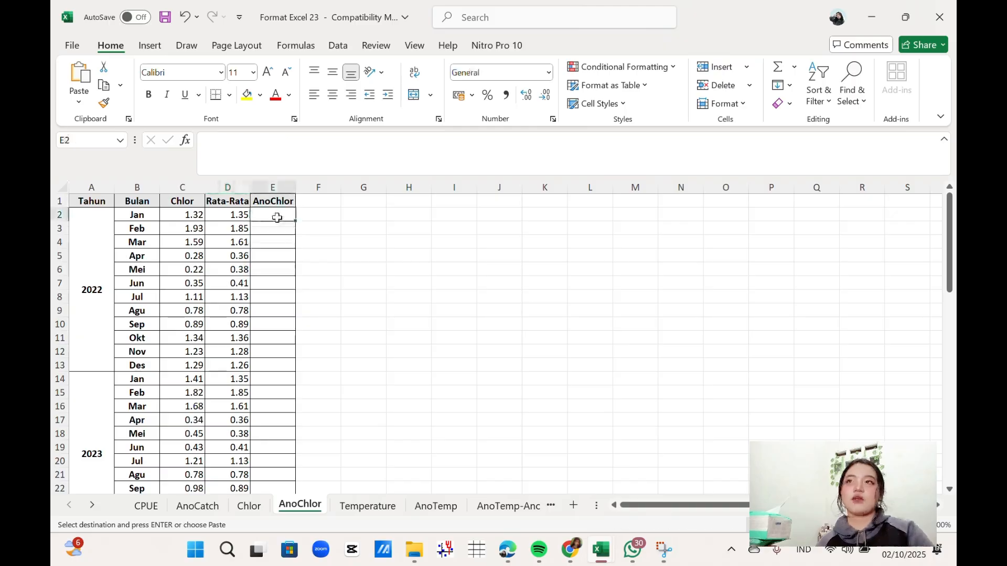
text(=)
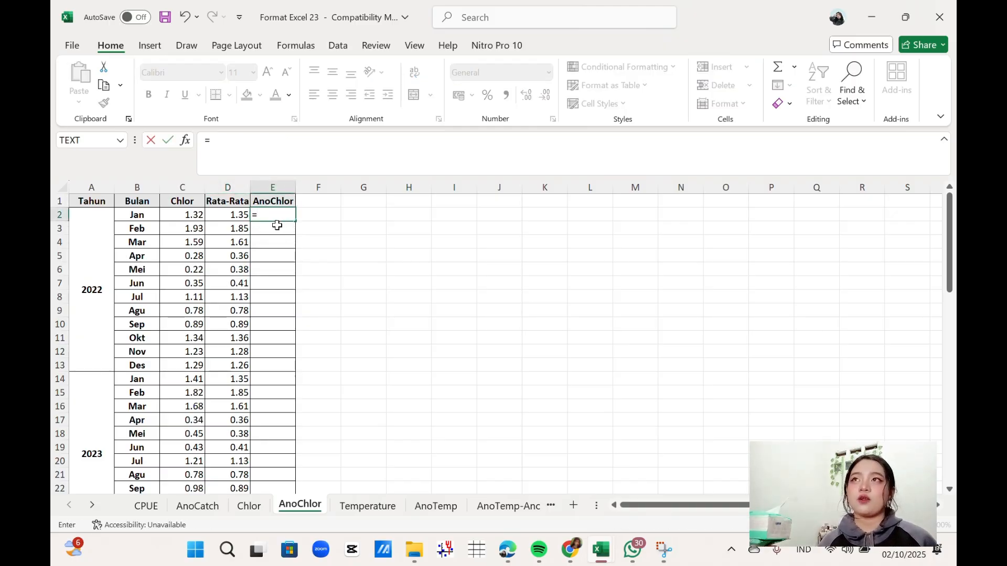
click(200, 216)
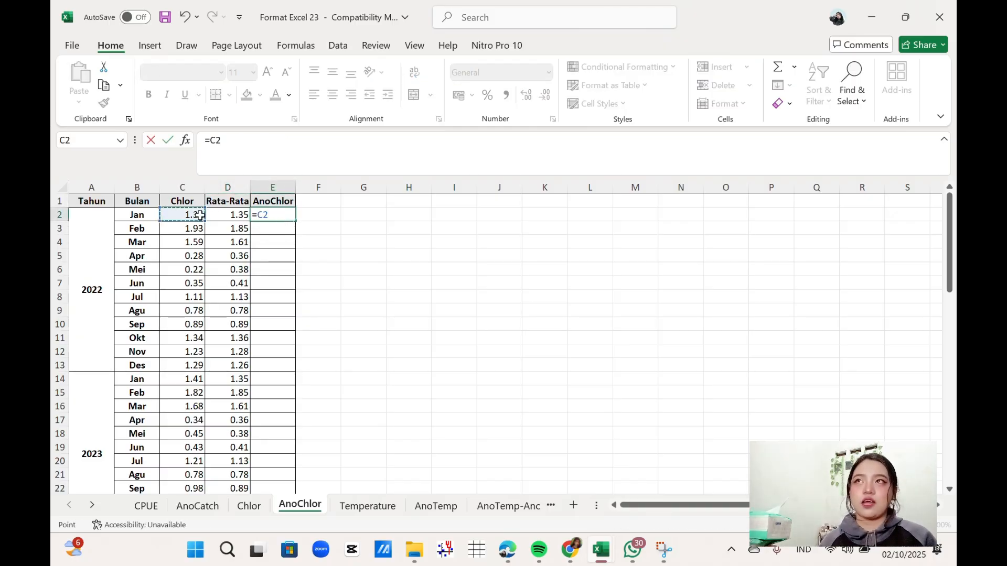
text(-)
click(220, 213)
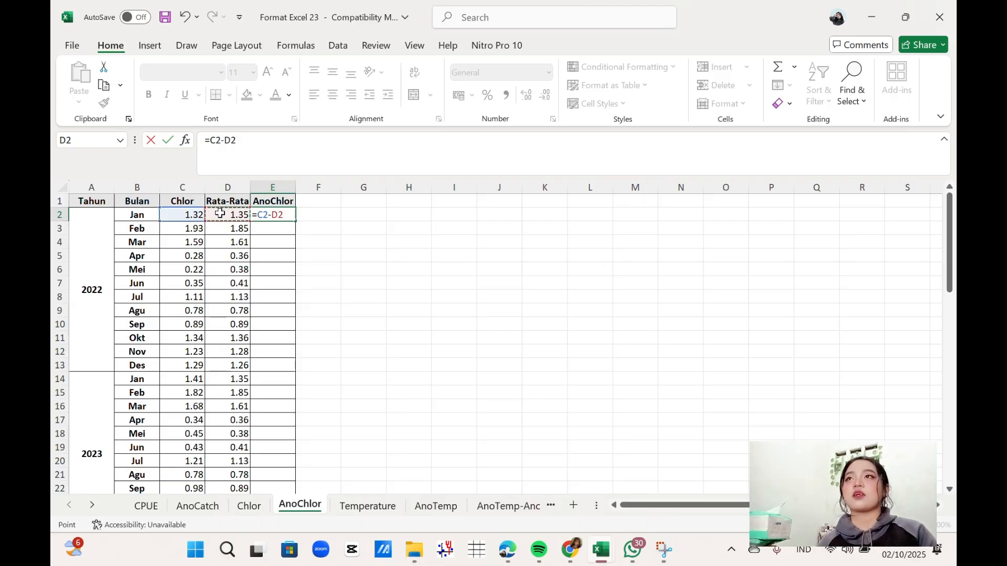
key(Return)
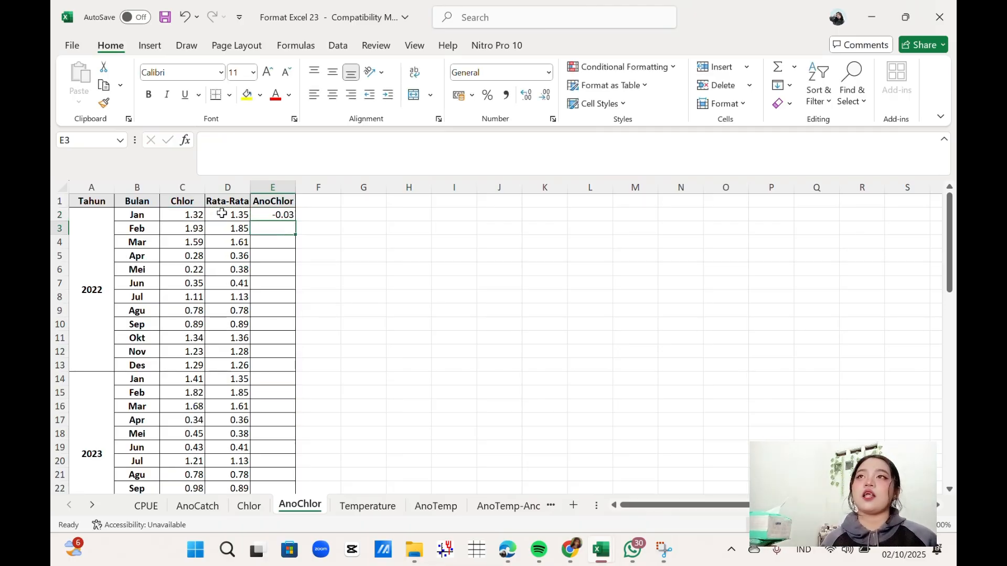
Step: Fill the anomaly formula from E2 down the AnoChlor column to E37 and check the filled rows
click(267, 218)
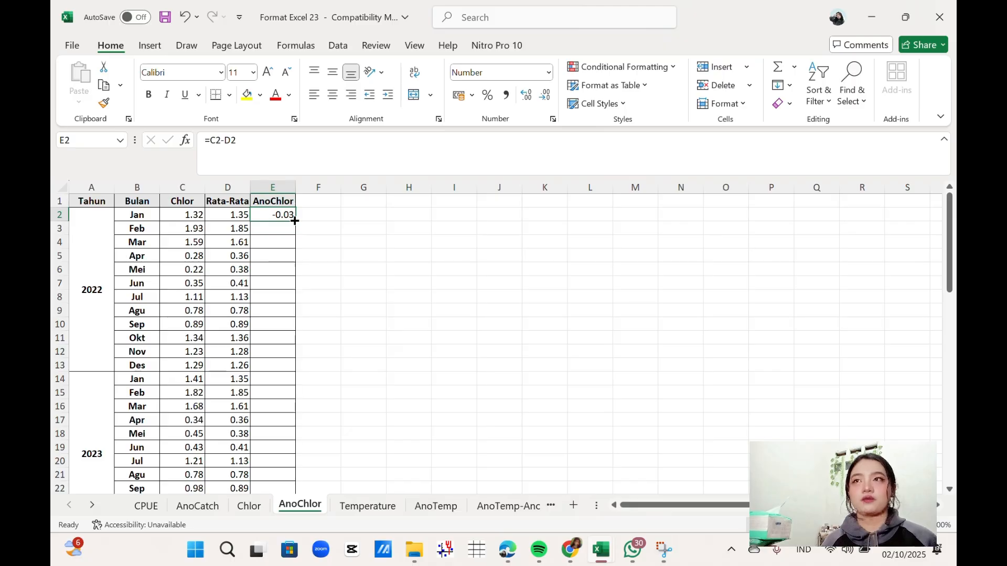
double_click(296, 221)
scroll(365, 284, down, 1)
scroll(364, 284, down, 6)
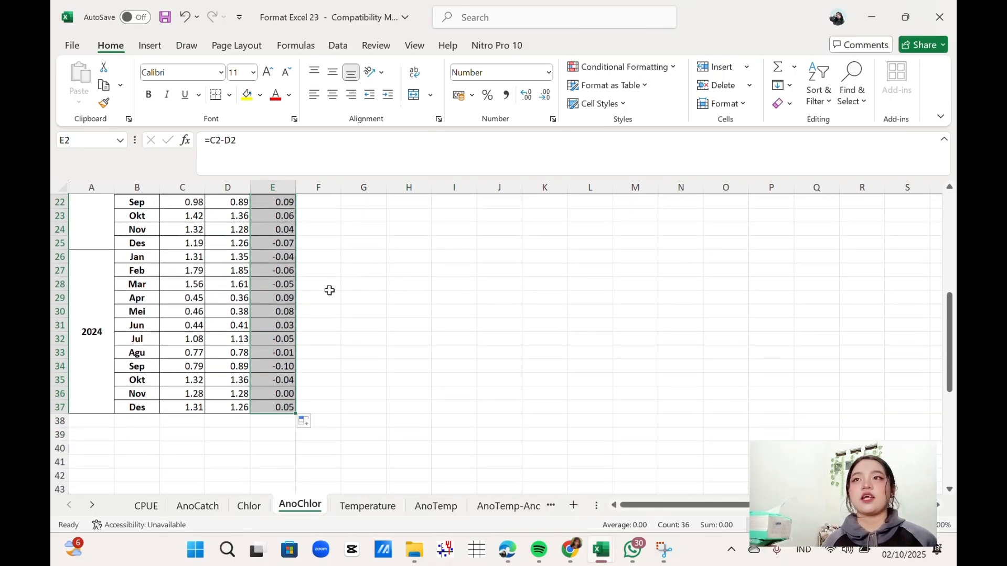
scroll(325, 291, up, 4)
scroll(322, 292, up, 1)
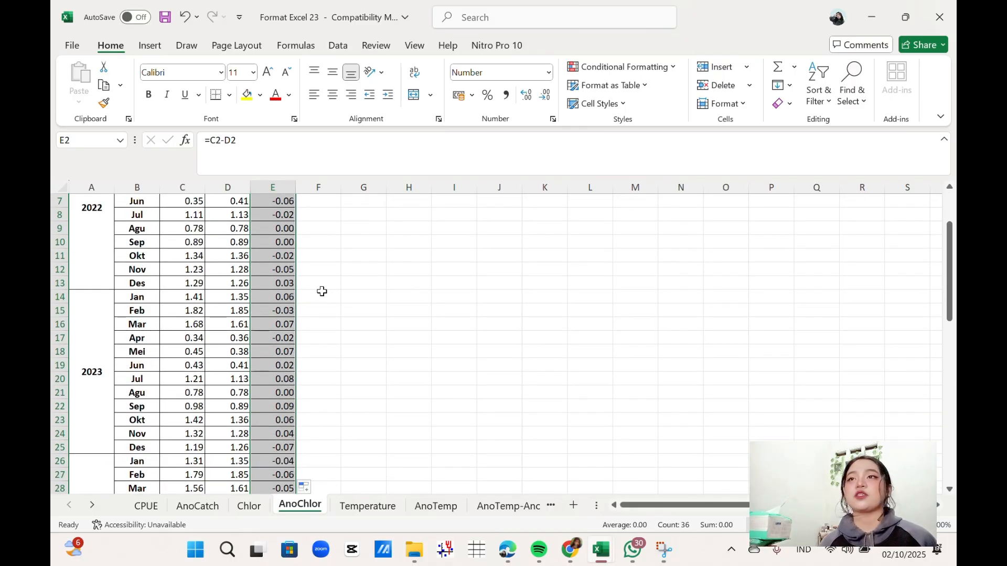
Step: On the Temperature sheet, enter =AVERAGE(B3:B5) in B6 to calculate the January average
click(381, 505)
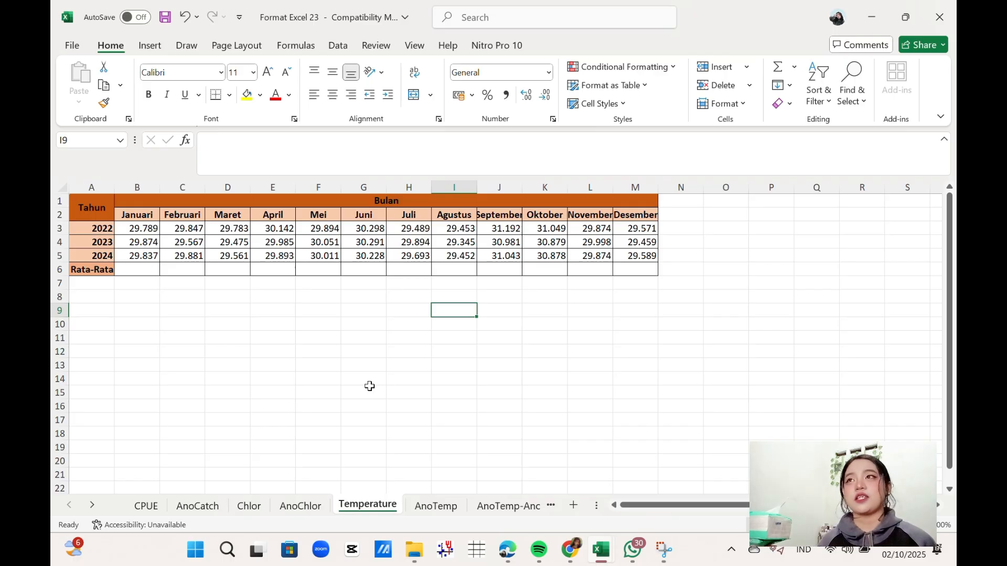
click(131, 271)
click(146, 285)
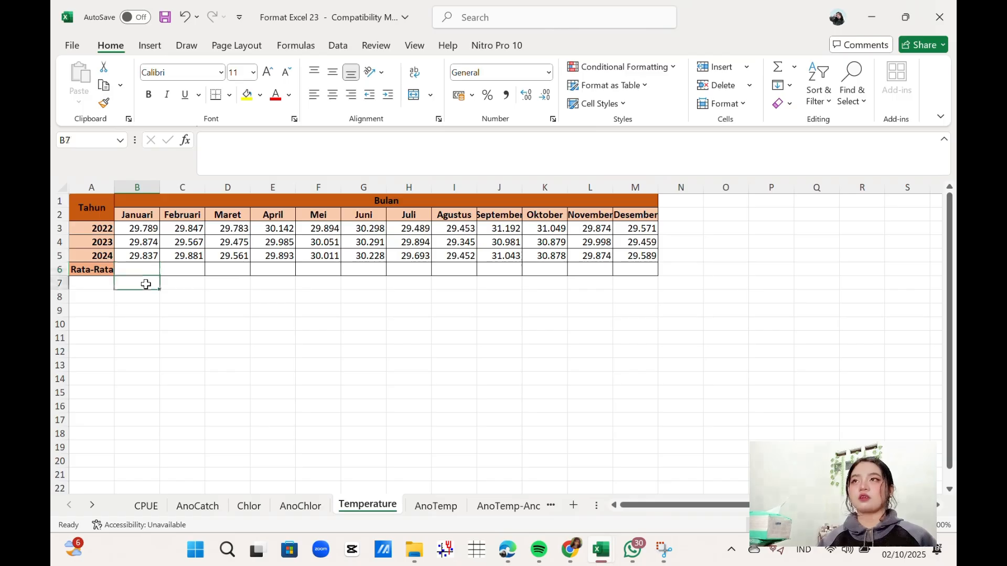
click(156, 267)
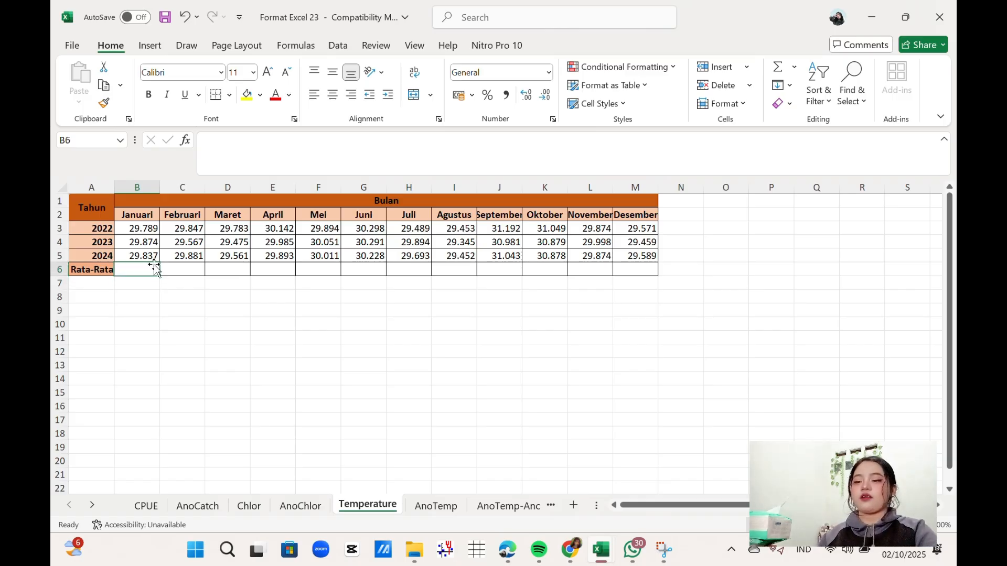
text(=AVERA)
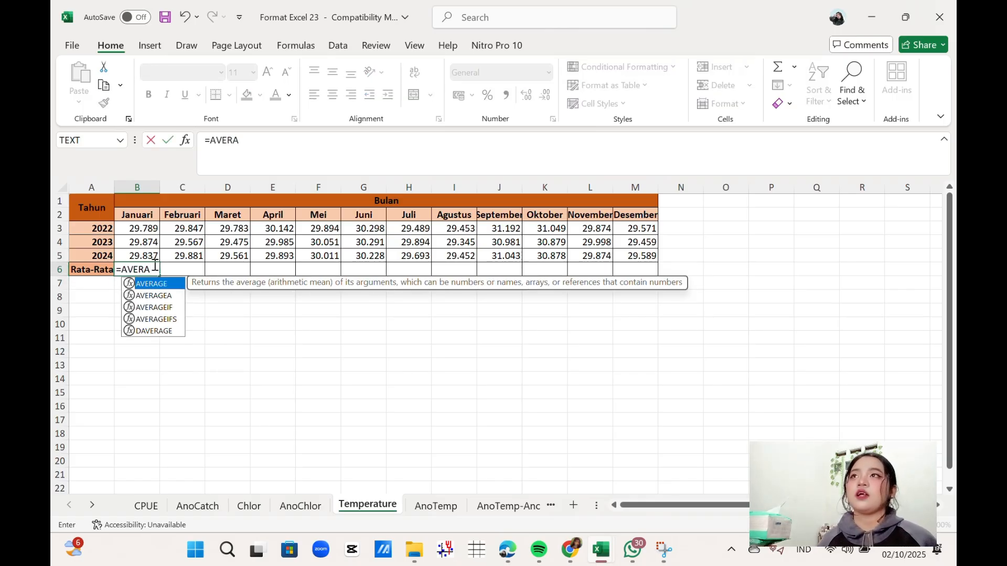
key(Tab)
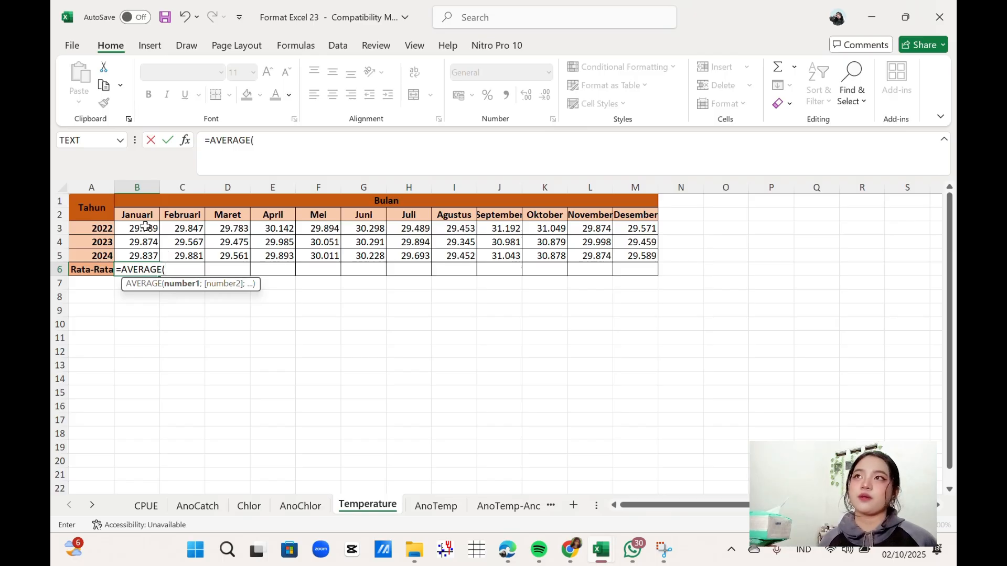
drag(145, 226, 146, 256)
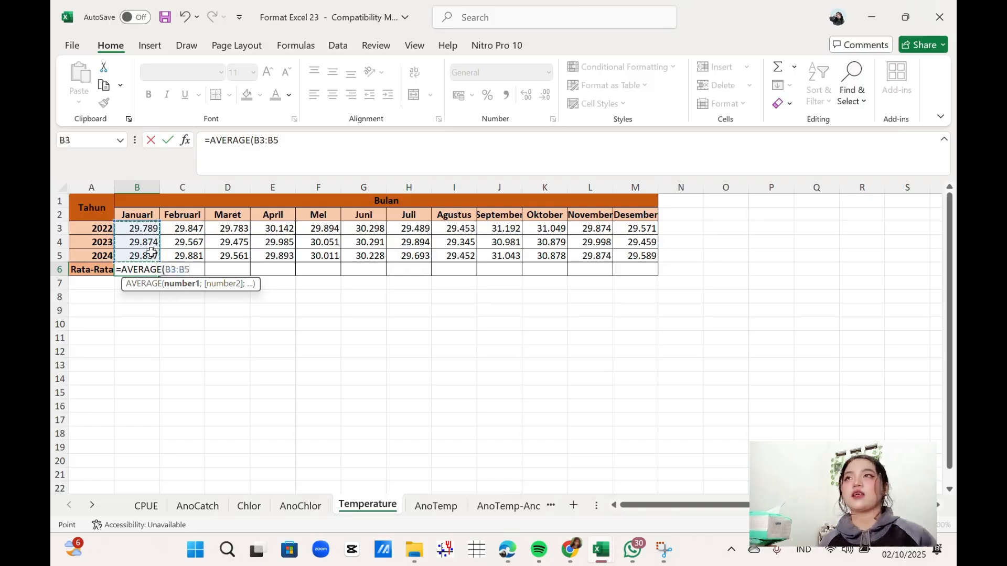
key(Return)
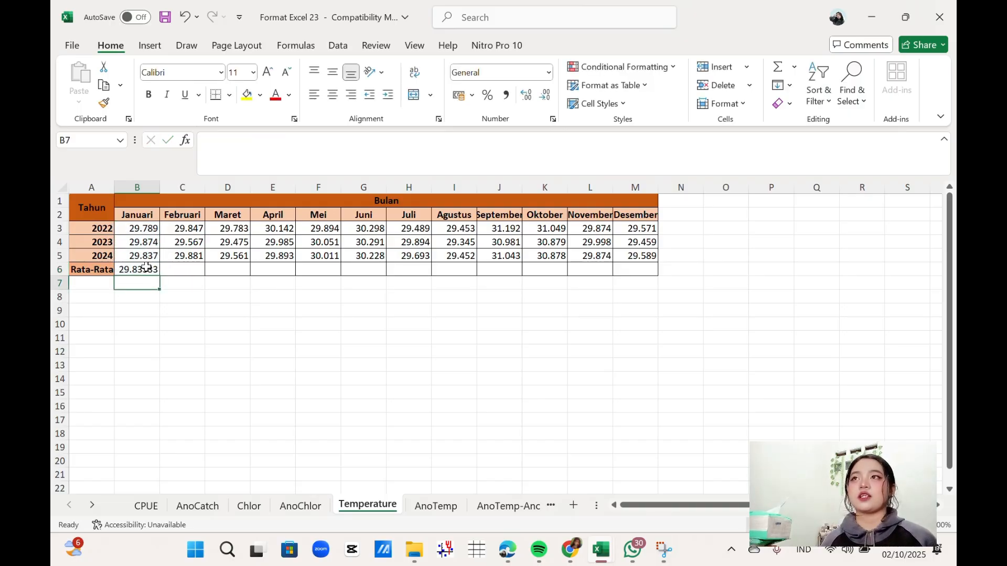
Step: Fill the January average formula across the Rata-Rata row to M6 and reduce the row to three decimal places
click(157, 271)
drag(160, 274, 639, 274)
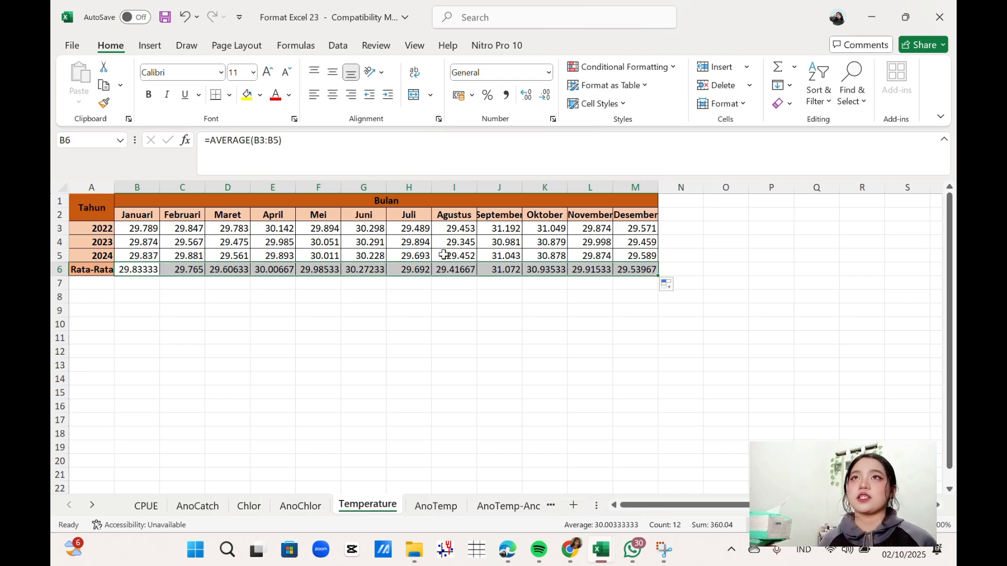
click(546, 97)
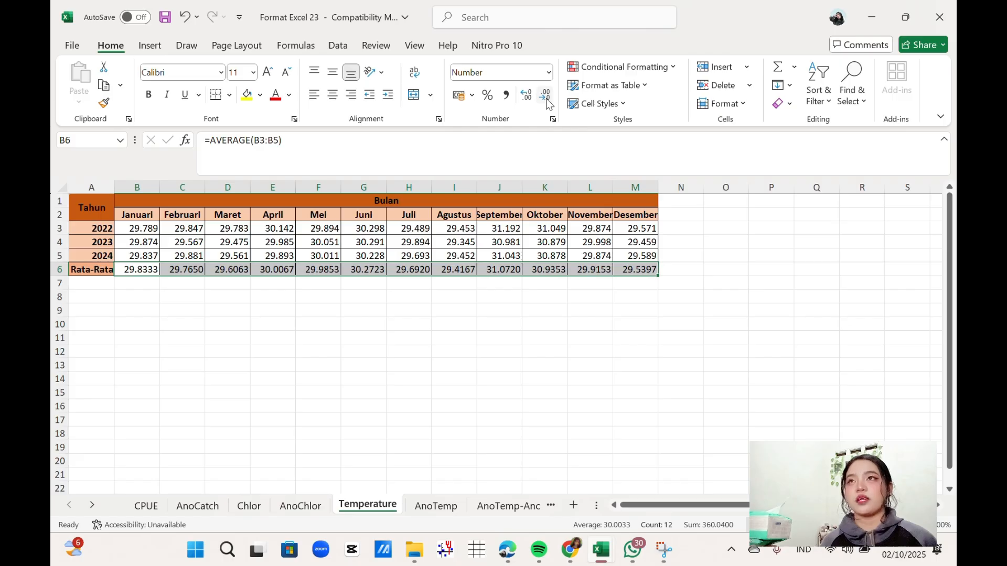
click(546, 98)
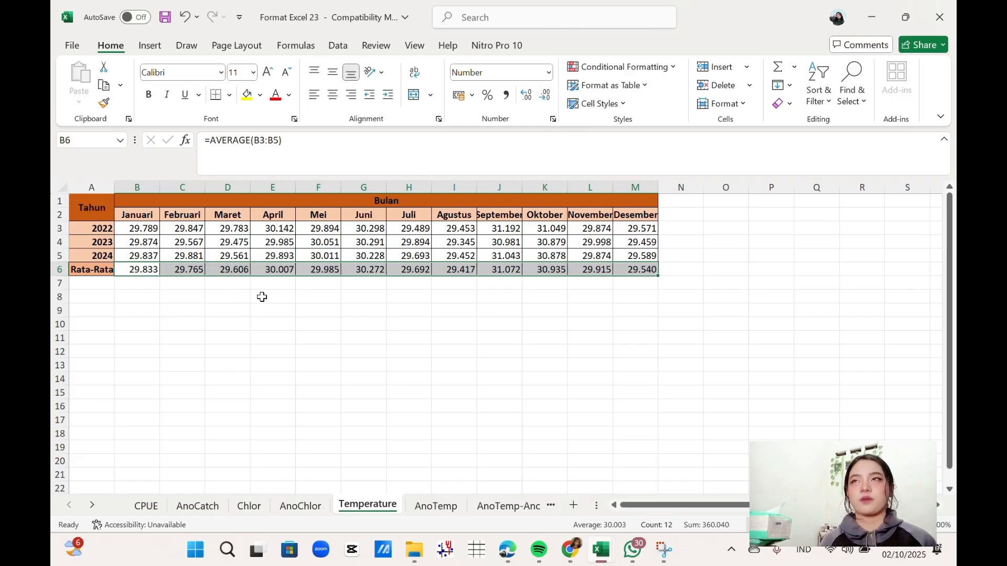
click(315, 289)
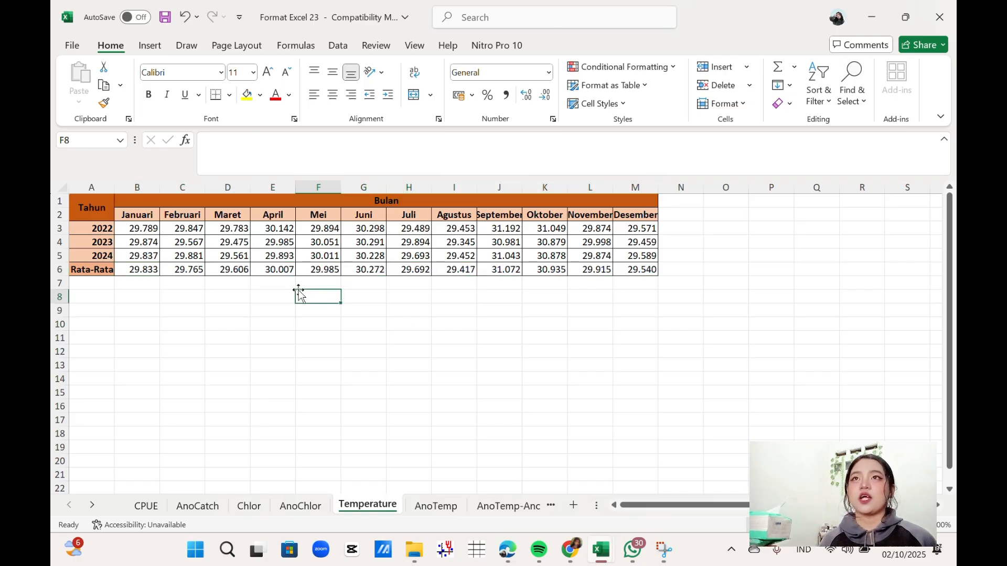
Step: Replace the temperature average formulas in B6:M6 with plain values by copying the row and pasting values in place
drag(149, 271, 647, 269)
key(ctrl+c)
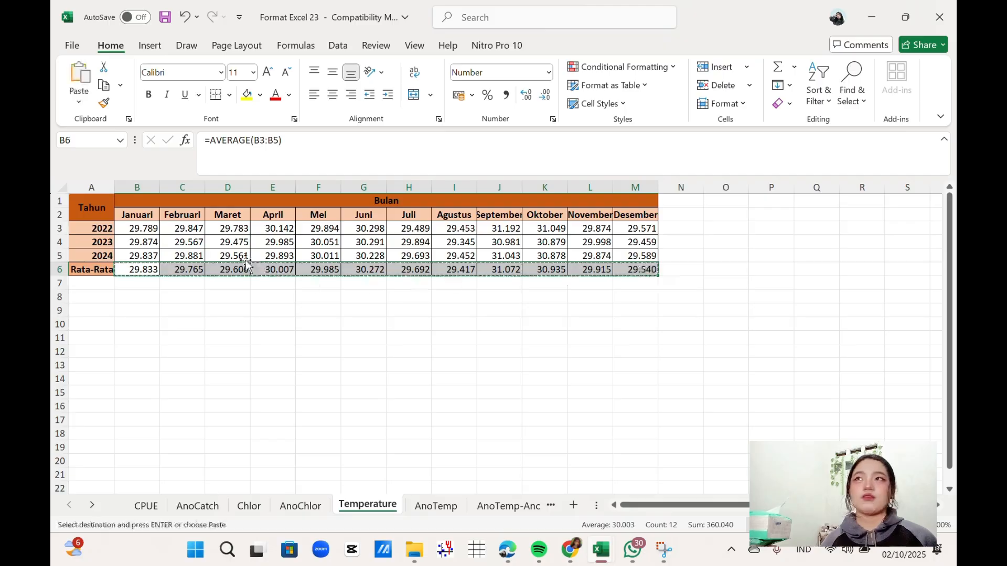
right_click(133, 267)
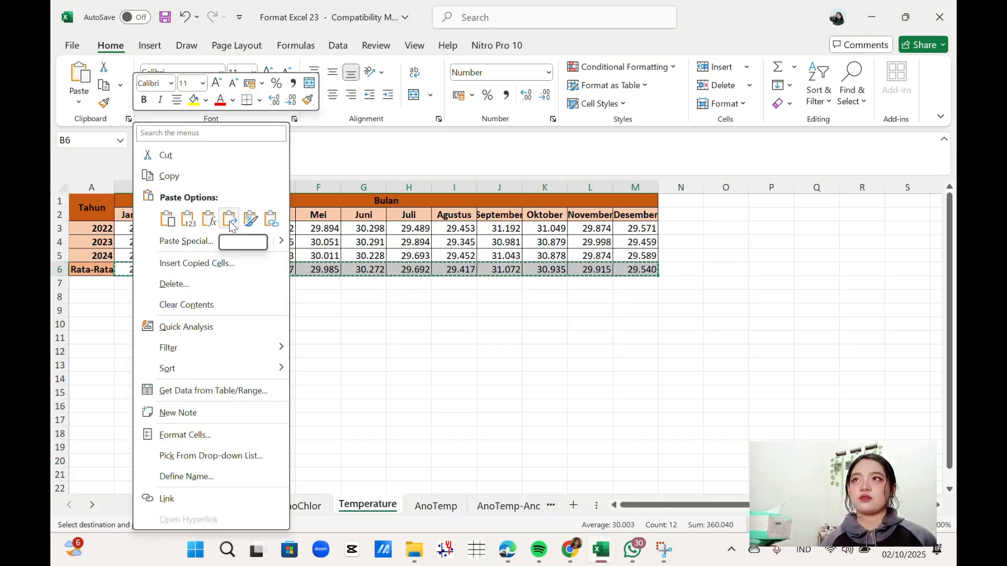
click(188, 223)
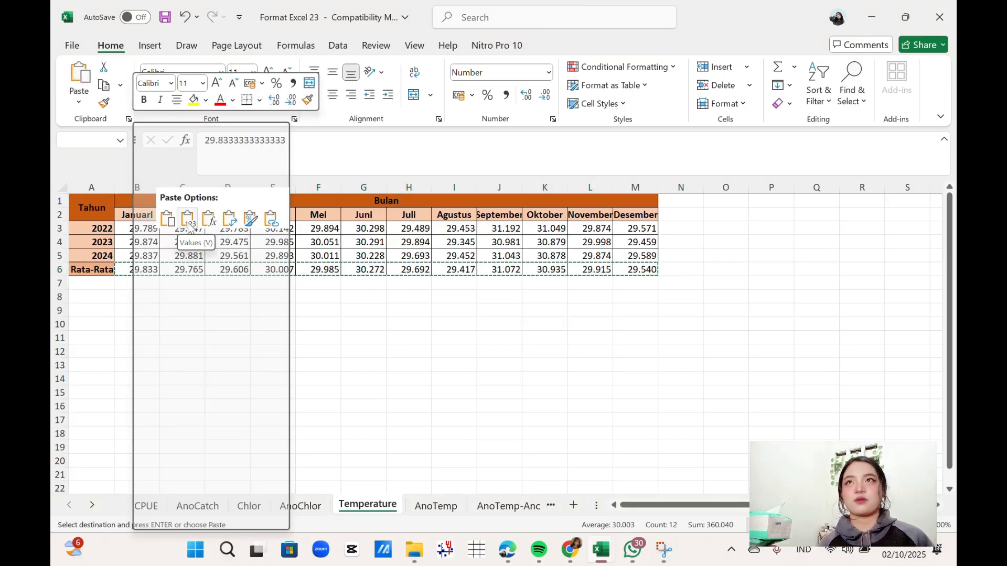
click(502, 354)
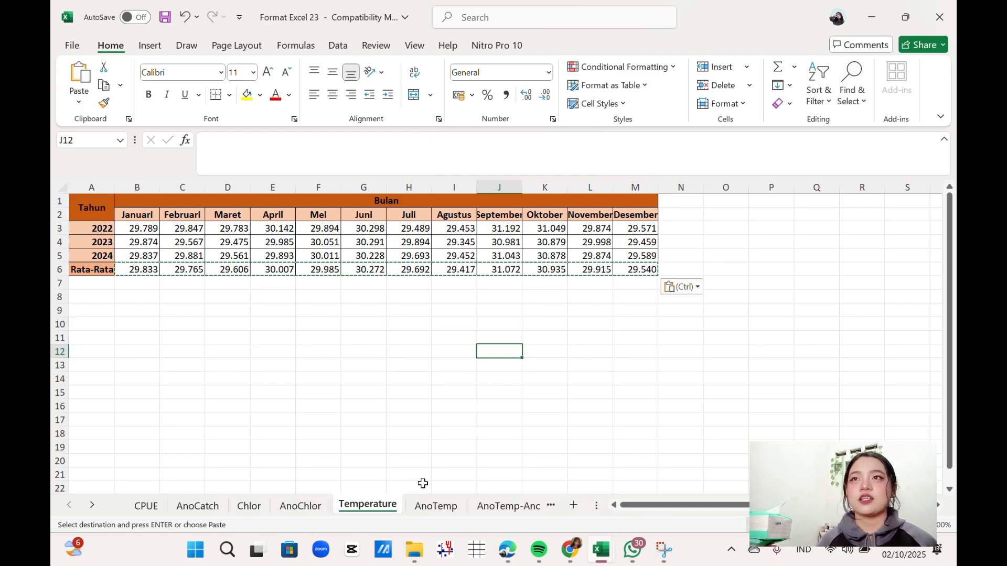
Step: Copy the 2022 temperatures in B3:M3 of the Temperature sheet and paste them transposed into the AnoTemp sheet from C2
click(436, 507)
scroll(286, 336, down, 1)
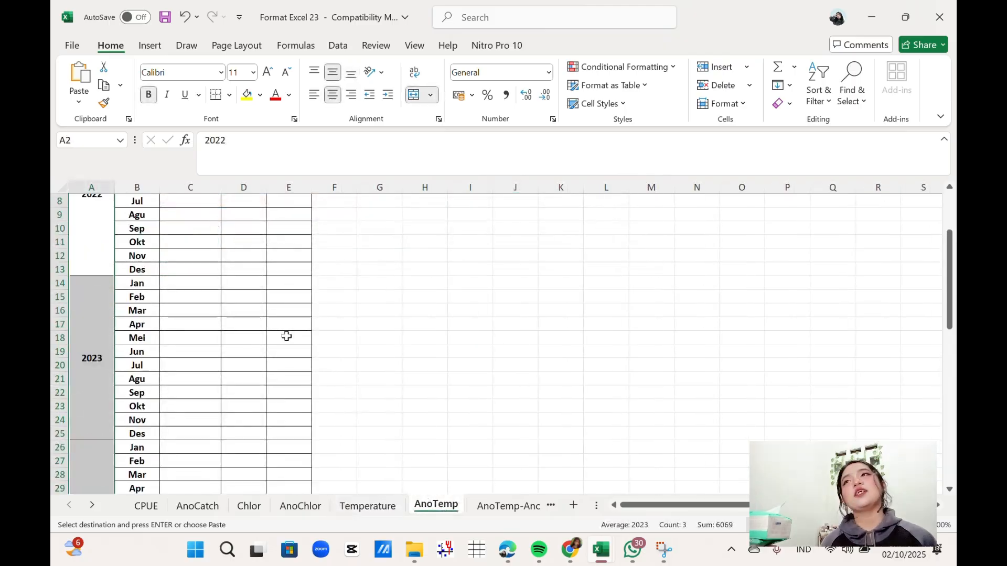
scroll(287, 336, up, 1)
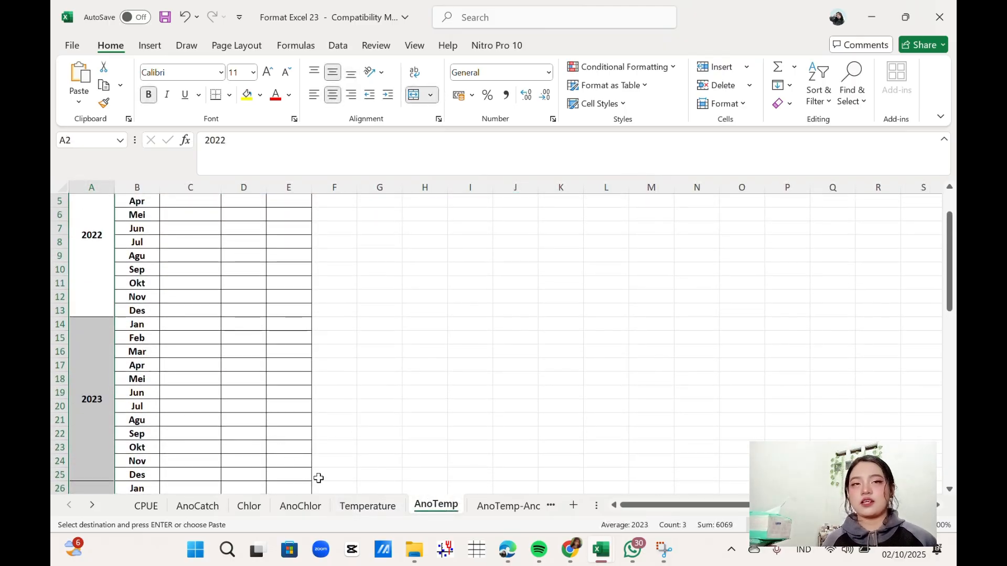
click(367, 507)
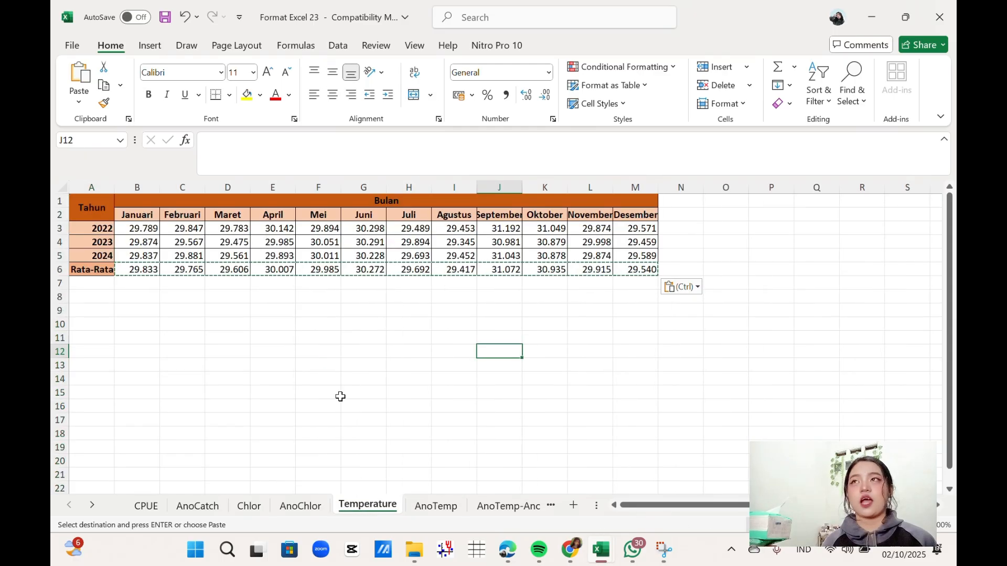
drag(146, 229, 651, 227)
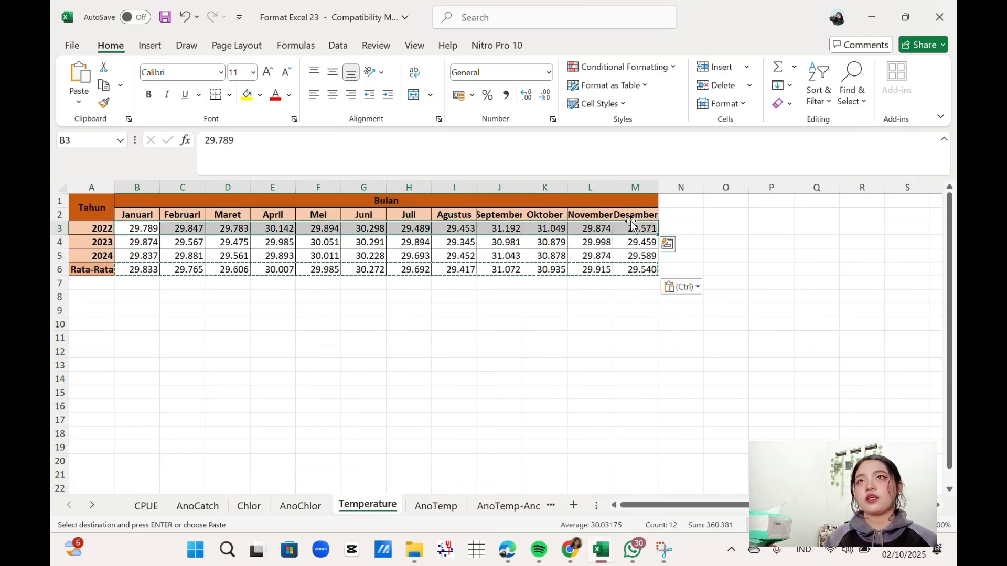
key(ctrl+c)
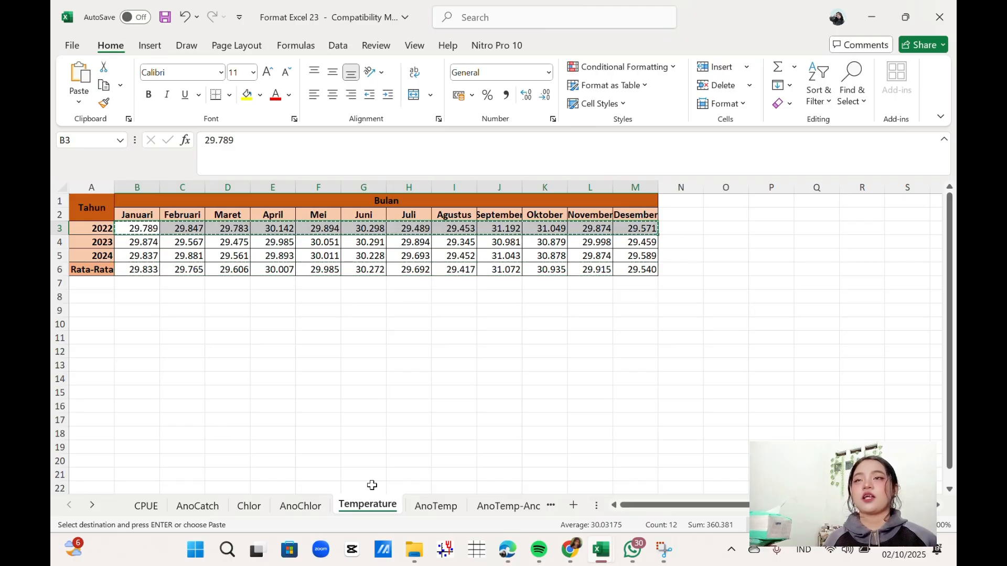
click(426, 508)
scroll(242, 329, up, 1)
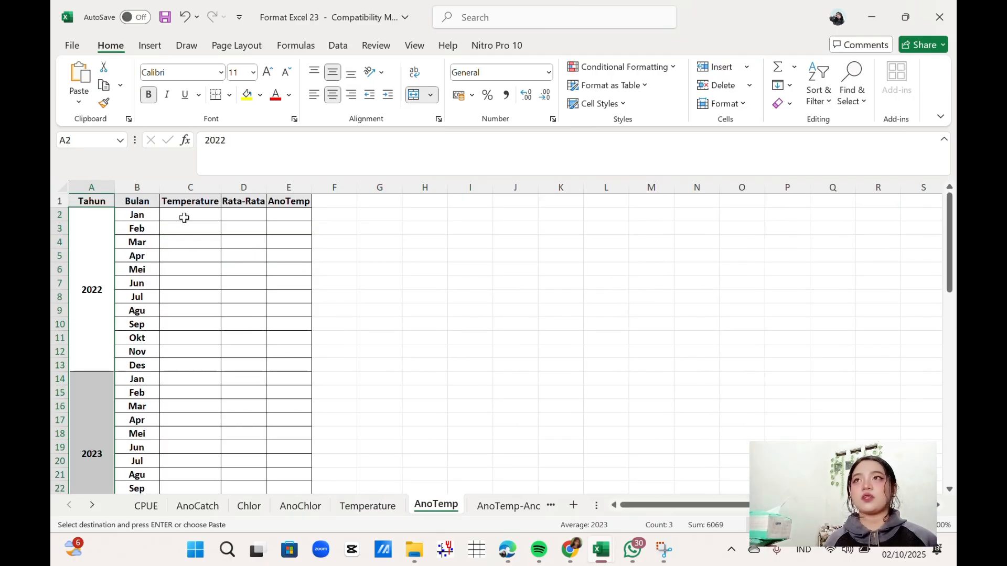
click(184, 215)
right_click(185, 214)
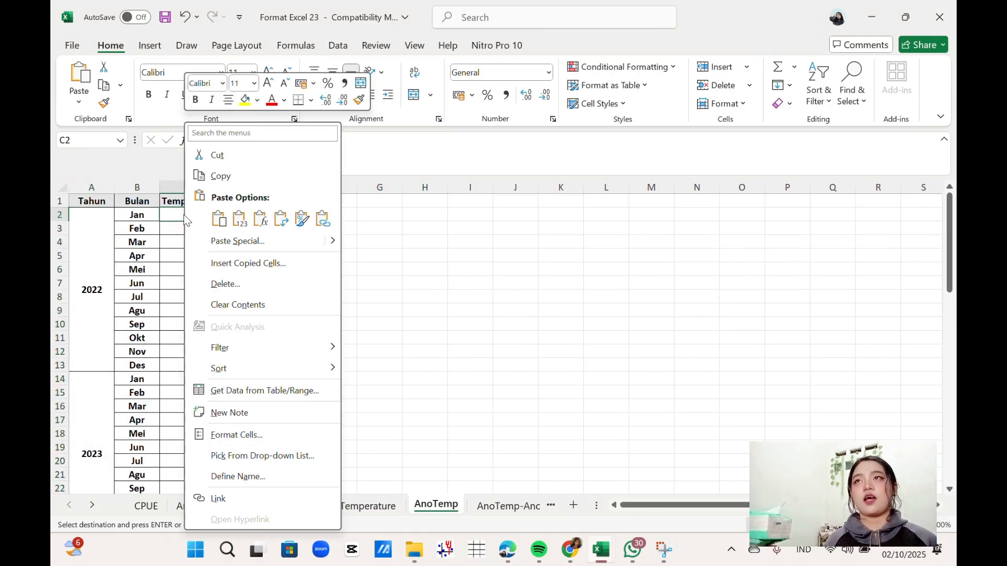
click(280, 219)
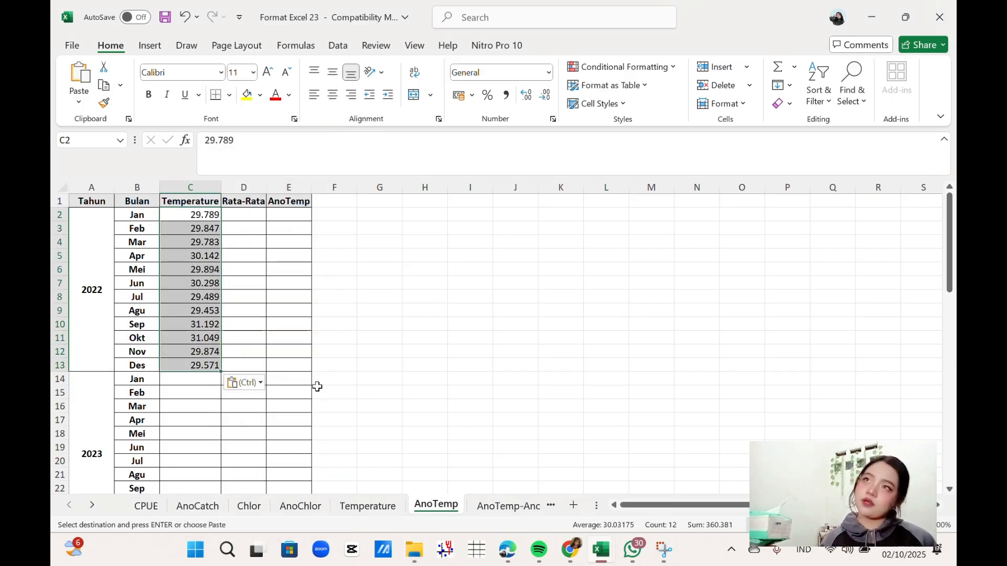
Step: Copy the 2023 temperatures in B4:M4 of the Temperature sheet and paste them transposed into AnoTemp from C14
click(381, 506)
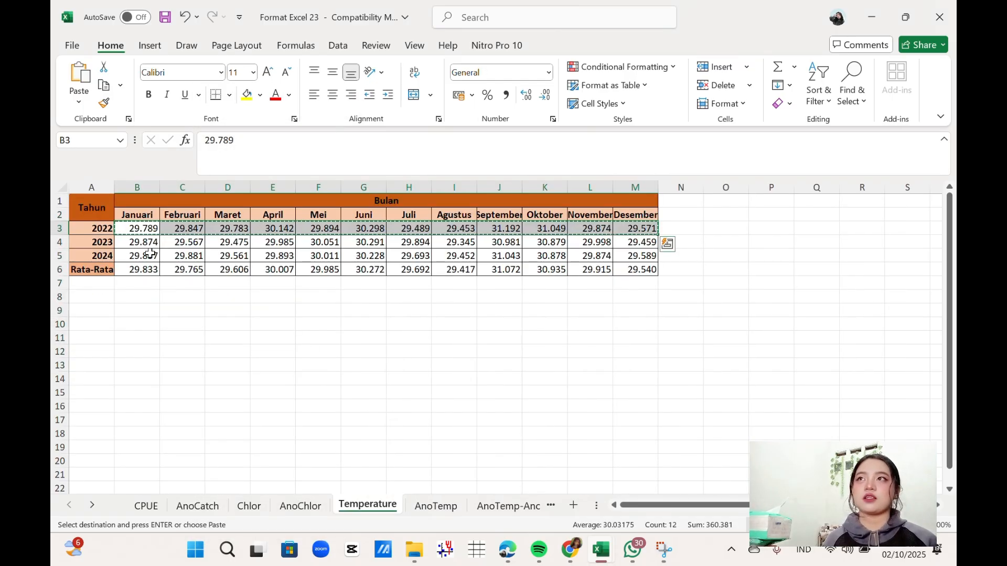
drag(139, 255, 379, 242)
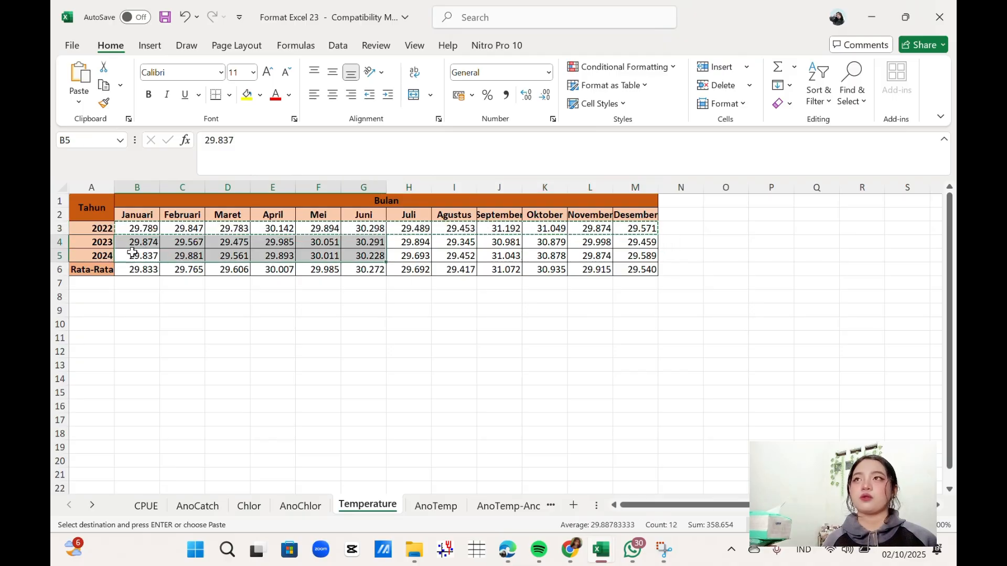
drag(138, 244, 646, 246)
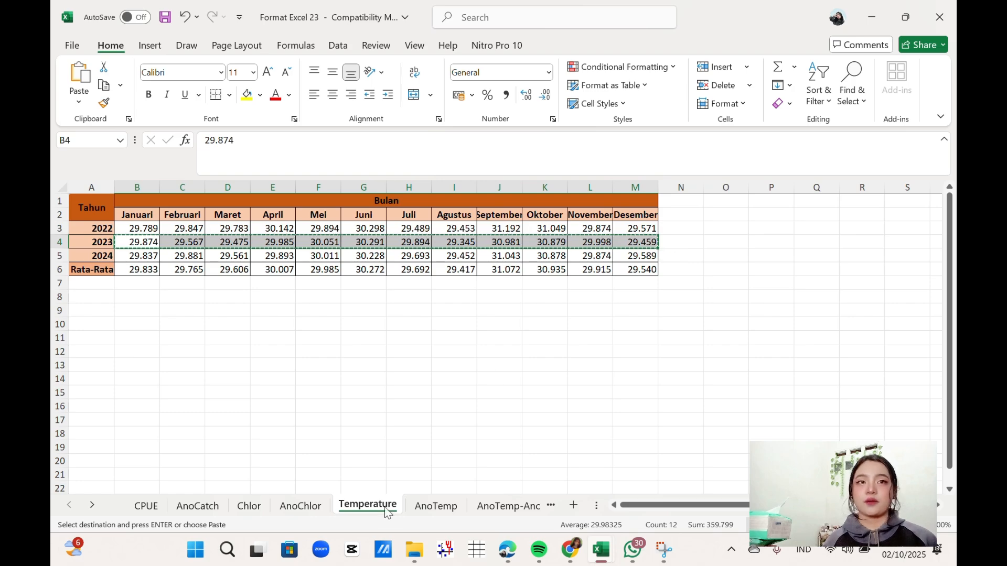
click(436, 506)
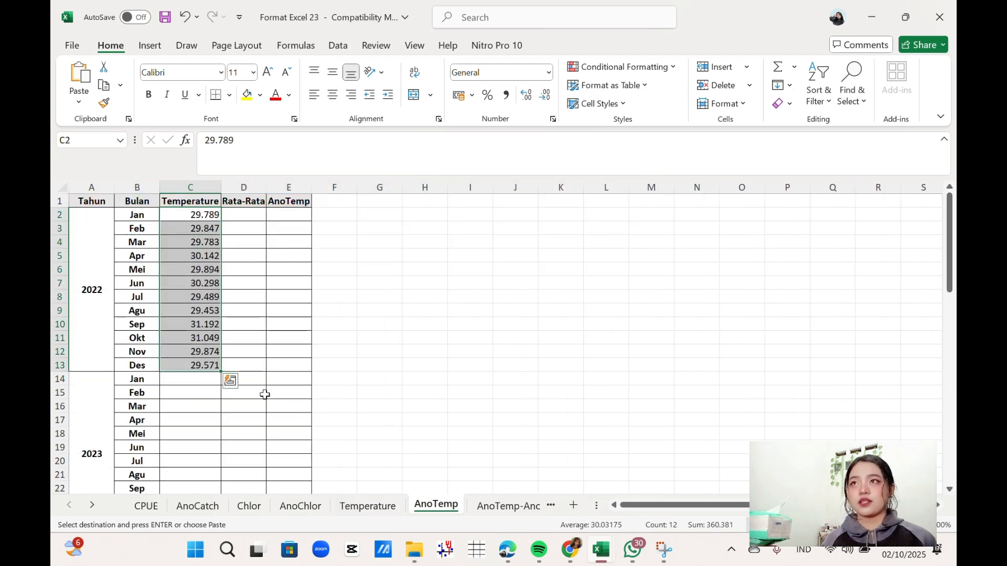
right_click(205, 382)
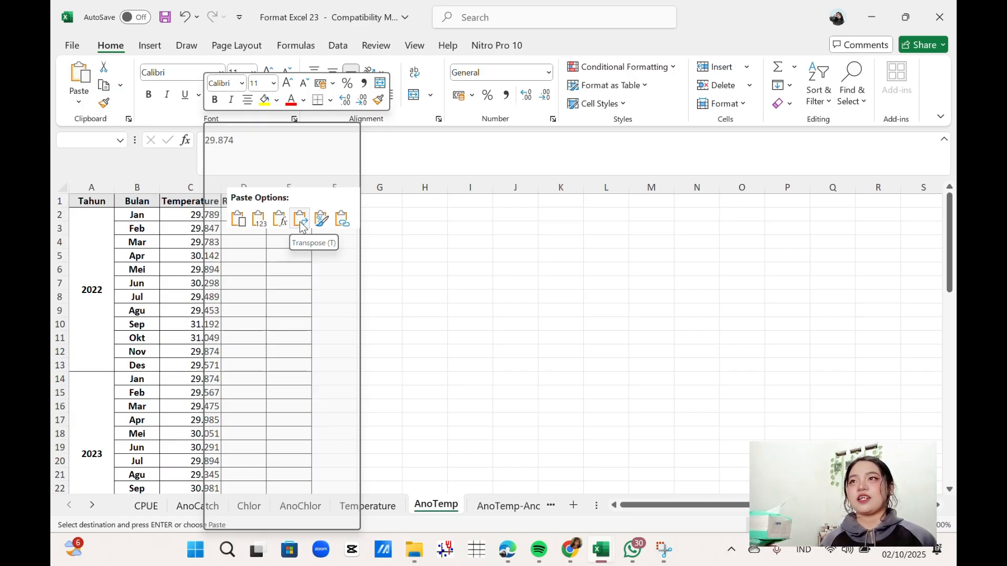
click(301, 224)
Step: Copy the 2024 temperatures in B5:M5 of the Temperature sheet and paste them transposed into AnoTemp from C26
scroll(425, 341, down, 4)
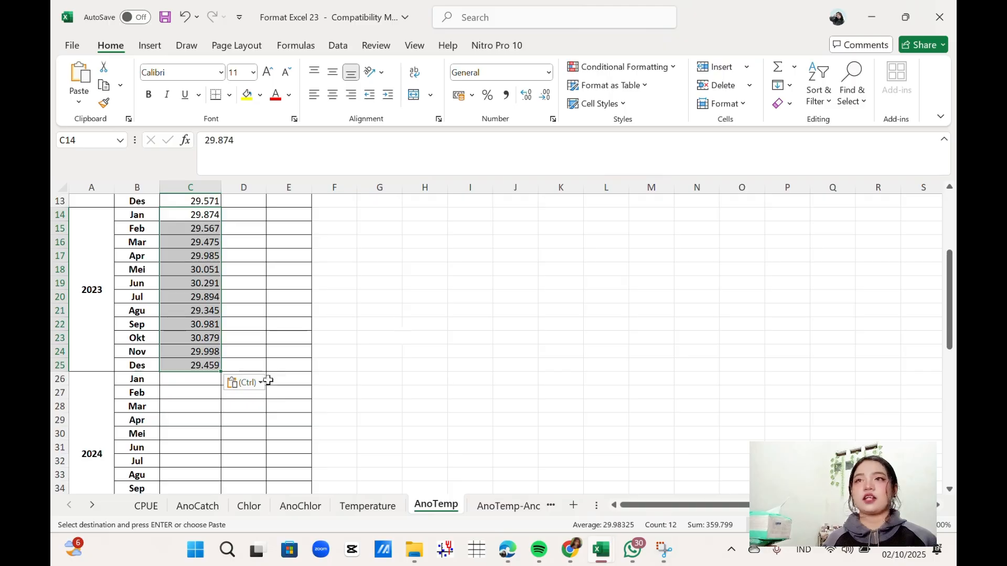
scroll(268, 381, down, 1)
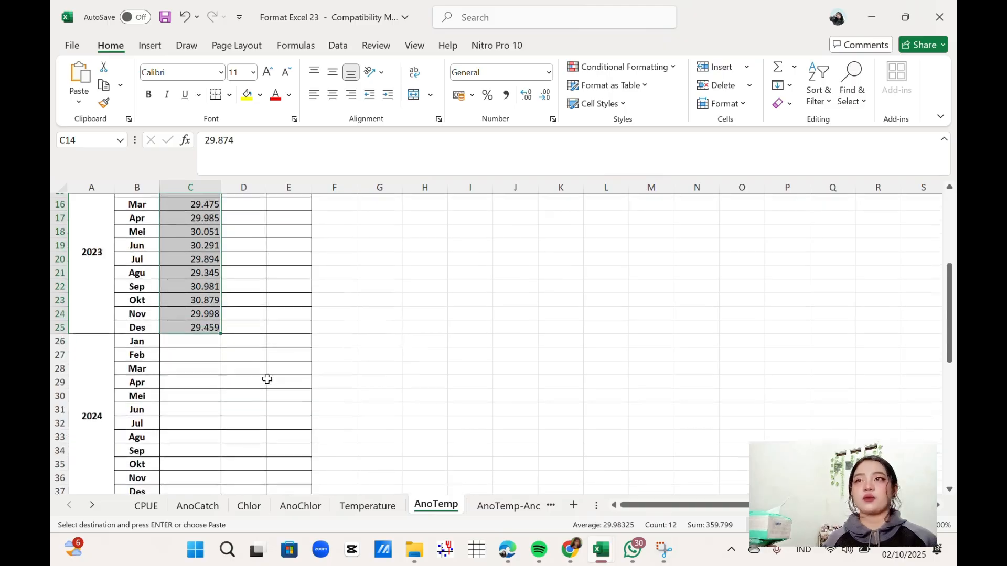
click(350, 506)
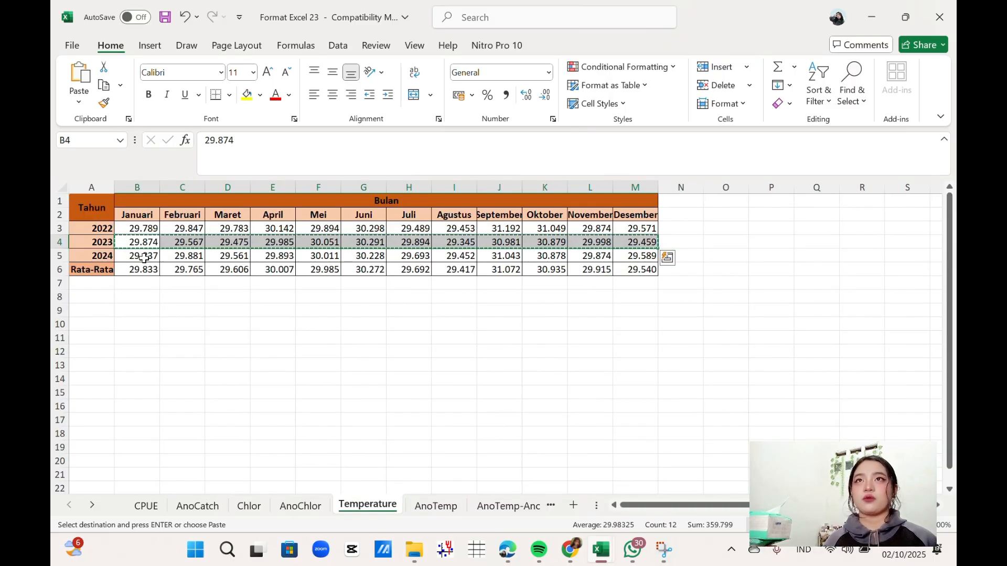
mouse_move(144, 257)
mouse_down()
mouse_move(310, 266)
mouse_move(589, 253)
mouse_move(645, 270)
mouse_up()
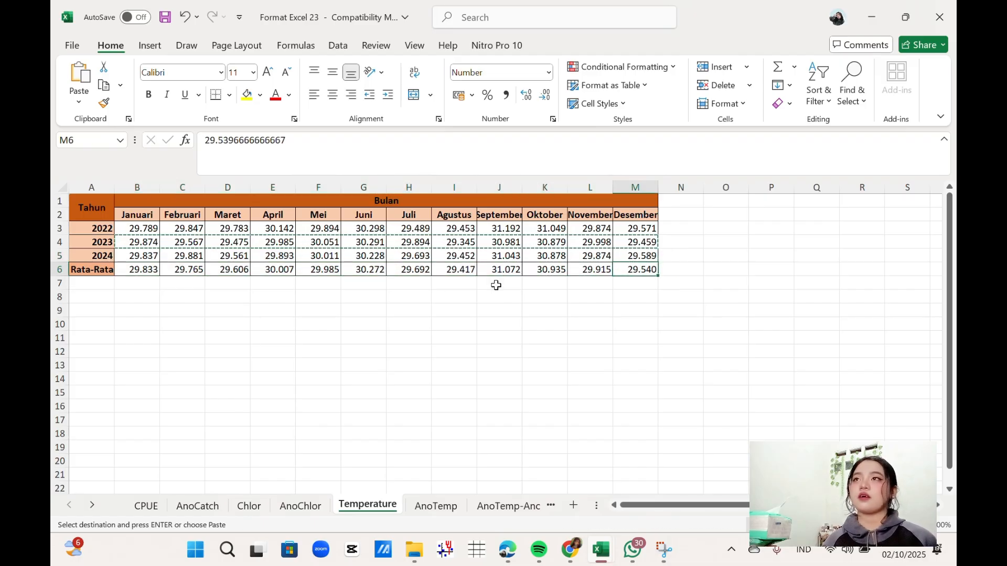
drag(124, 256, 645, 254)
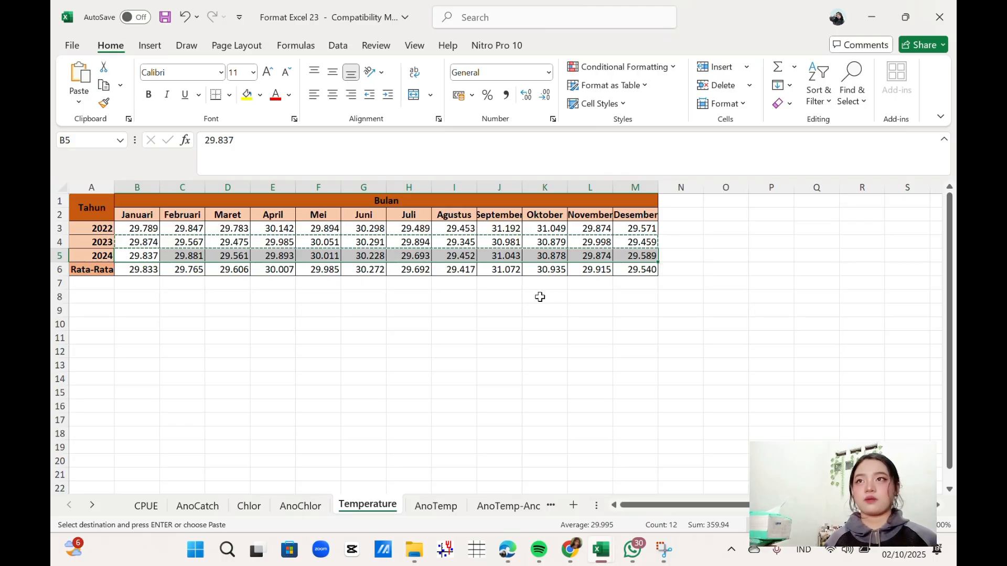
key(ctrl+c)
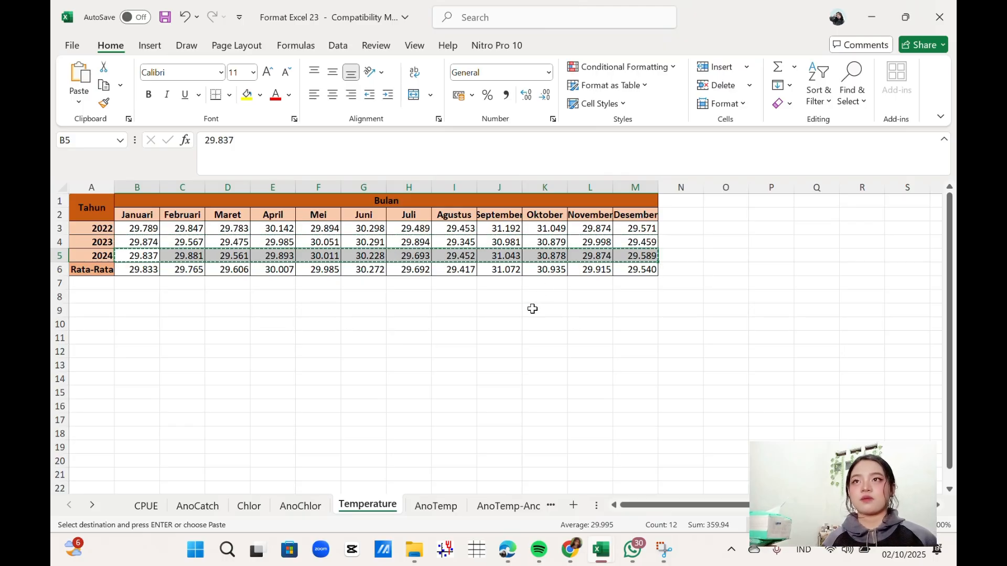
click(451, 508)
click(193, 349)
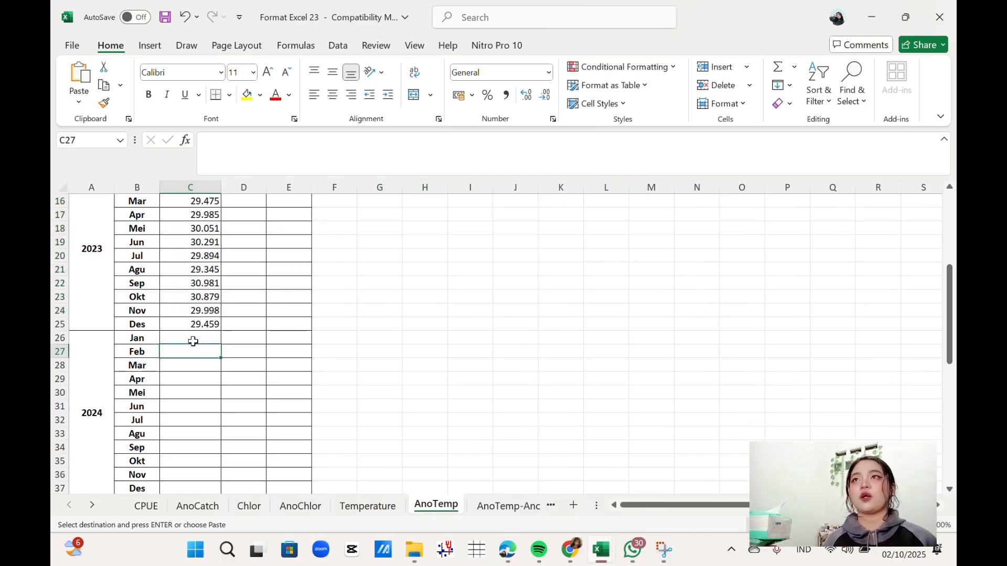
click(193, 342)
right_click(194, 340)
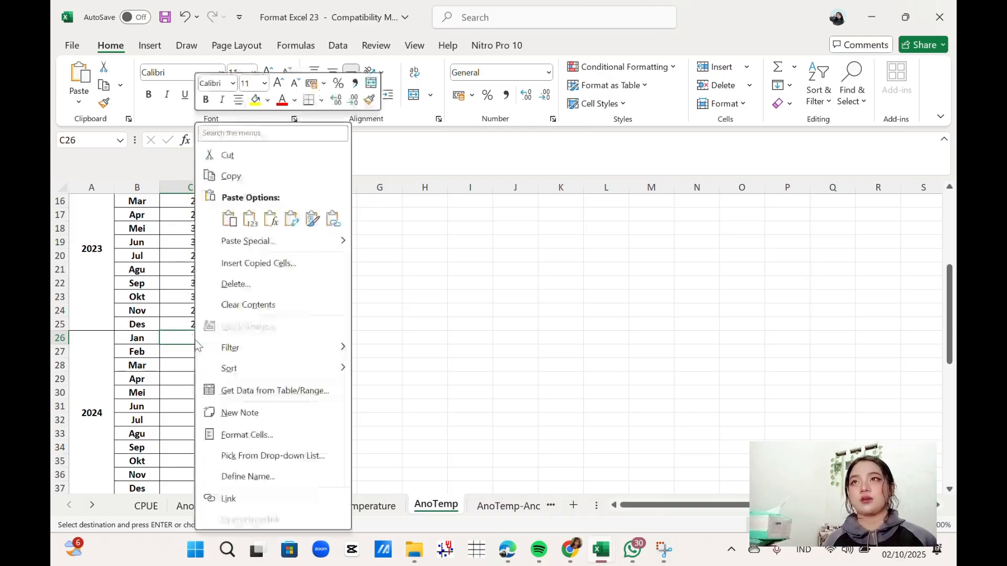
click(293, 224)
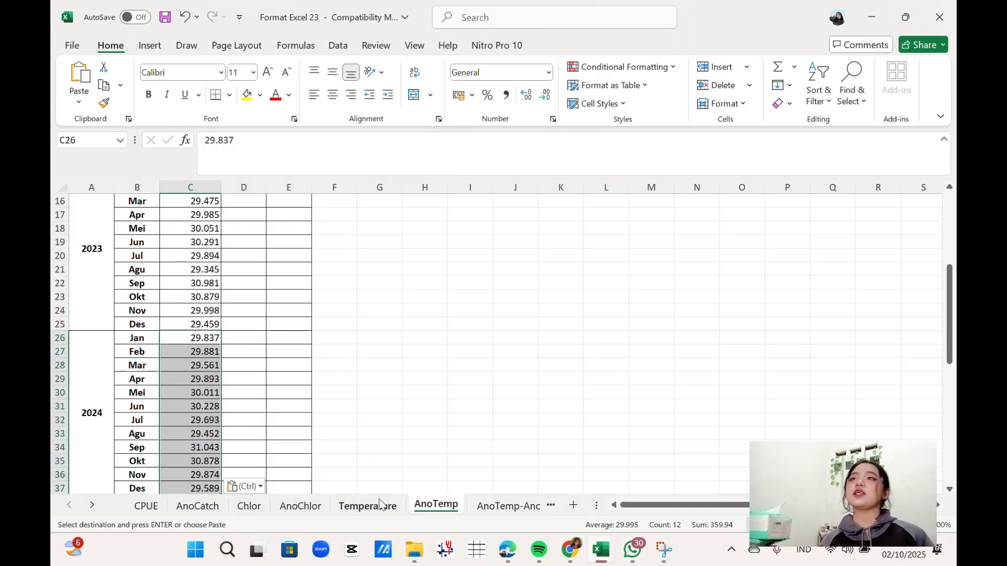
Step: Copy the Rata-Rata row B6:M6 of the Temperature sheet and paste it transposed into AnoTemp from D2 for 2022
scroll(244, 357, up, 5)
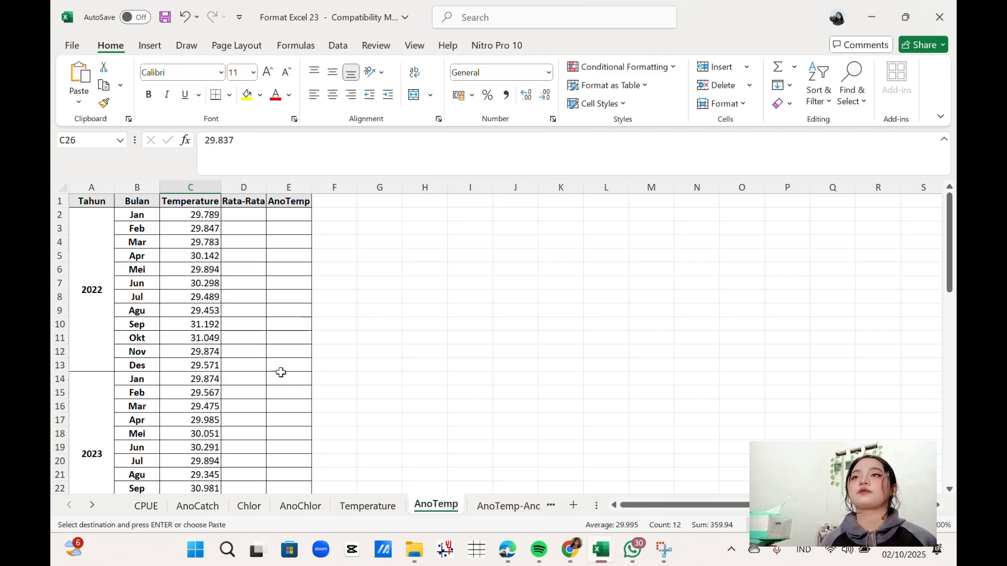
click(374, 507)
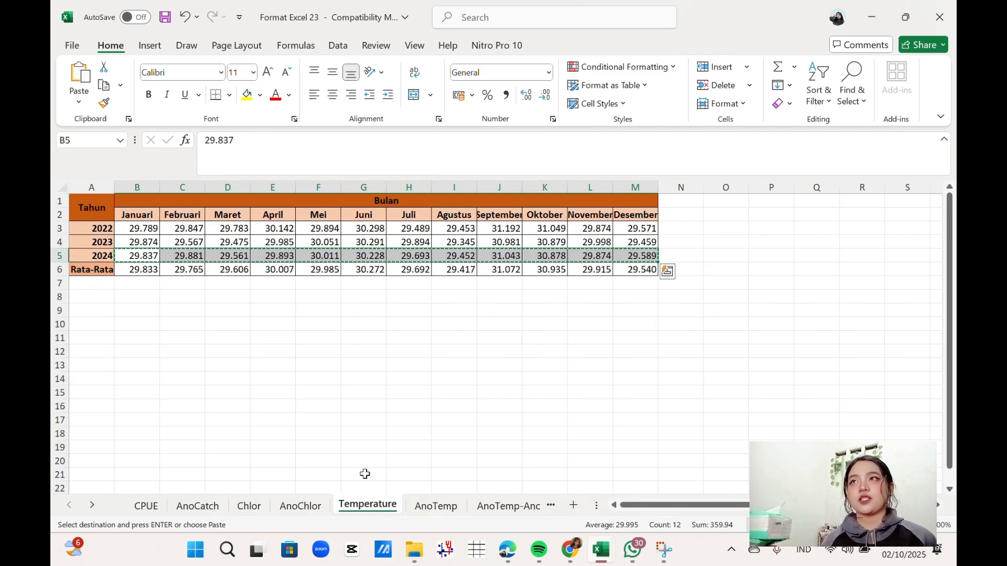
drag(141, 271, 646, 283)
key(ctrl+c)
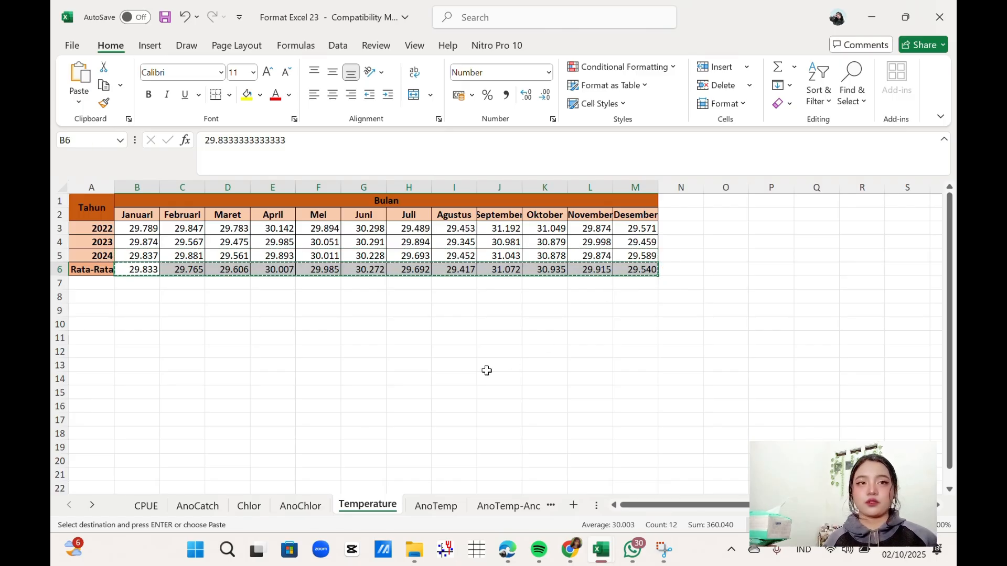
click(455, 511)
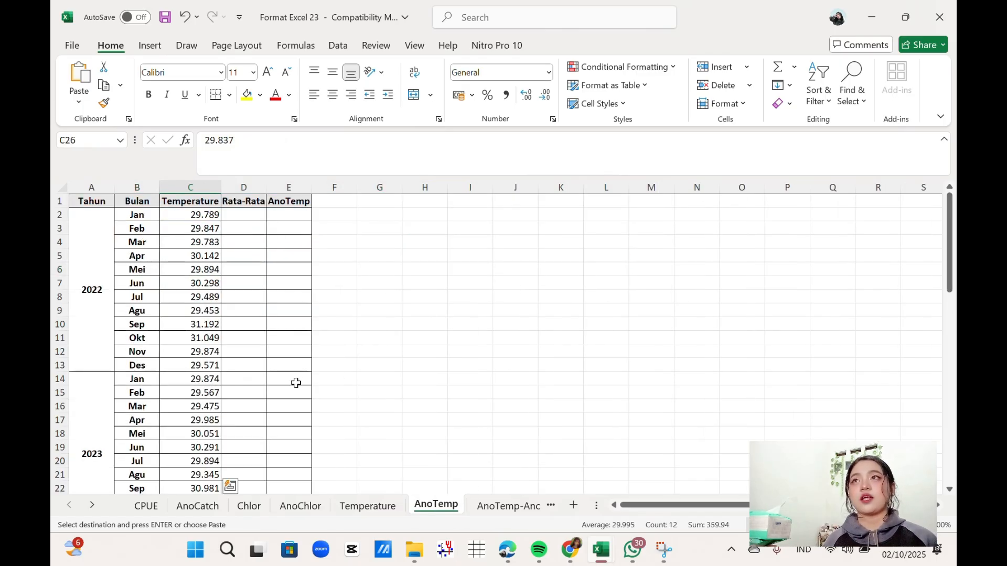
click(256, 217)
right_click(256, 217)
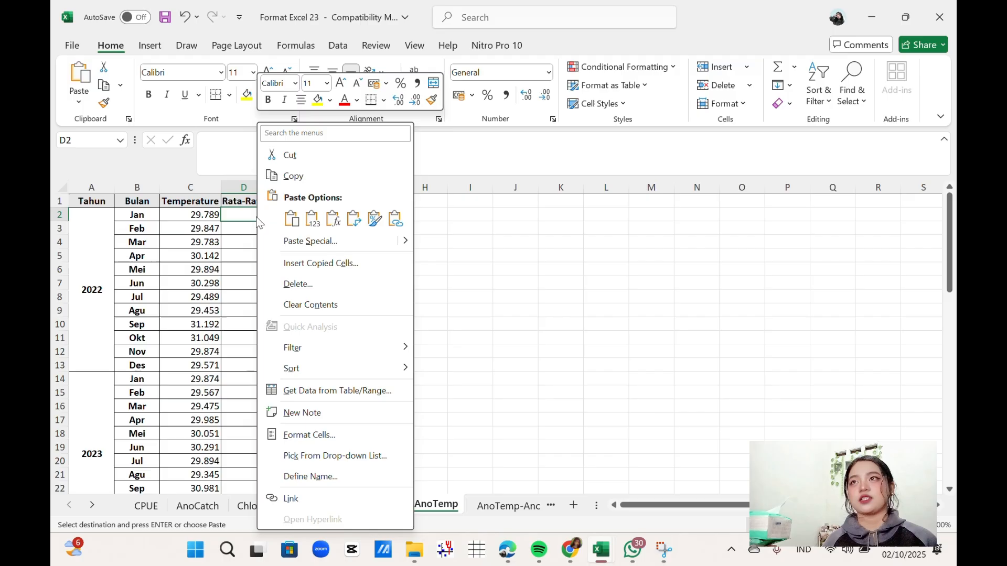
click(354, 220)
Step: Paste the copied monthly averages transposed into the Rata-Rata column again from D14 for 2023 and D26 for 2024
scroll(237, 349, down, 1)
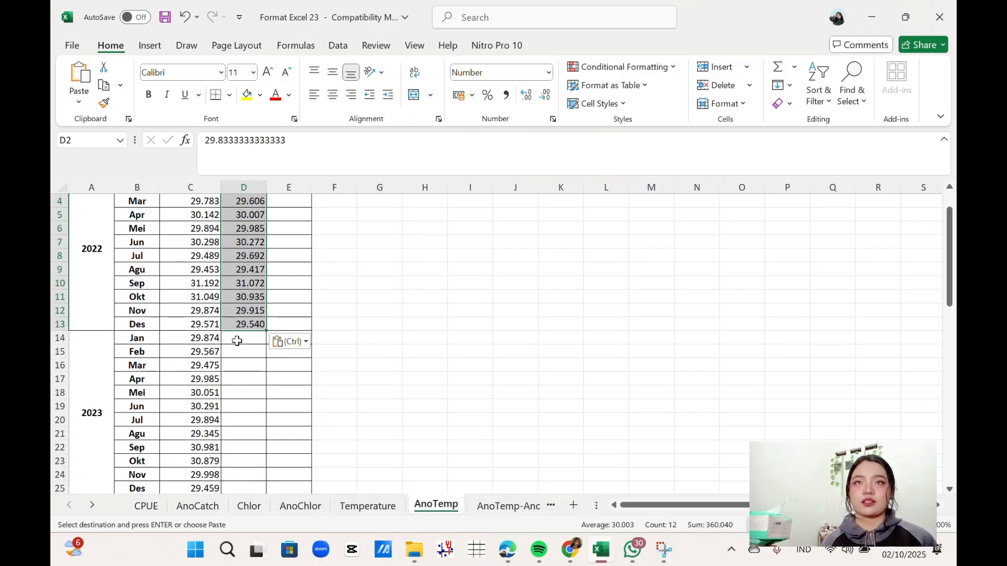
click(237, 341)
right_click(237, 341)
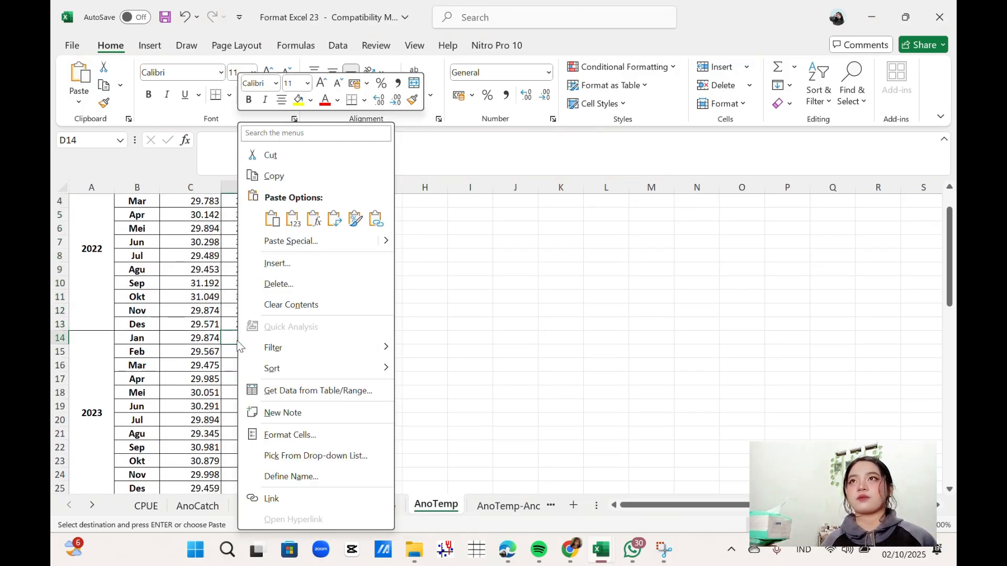
click(337, 220)
scroll(304, 326, down, 5)
click(256, 301)
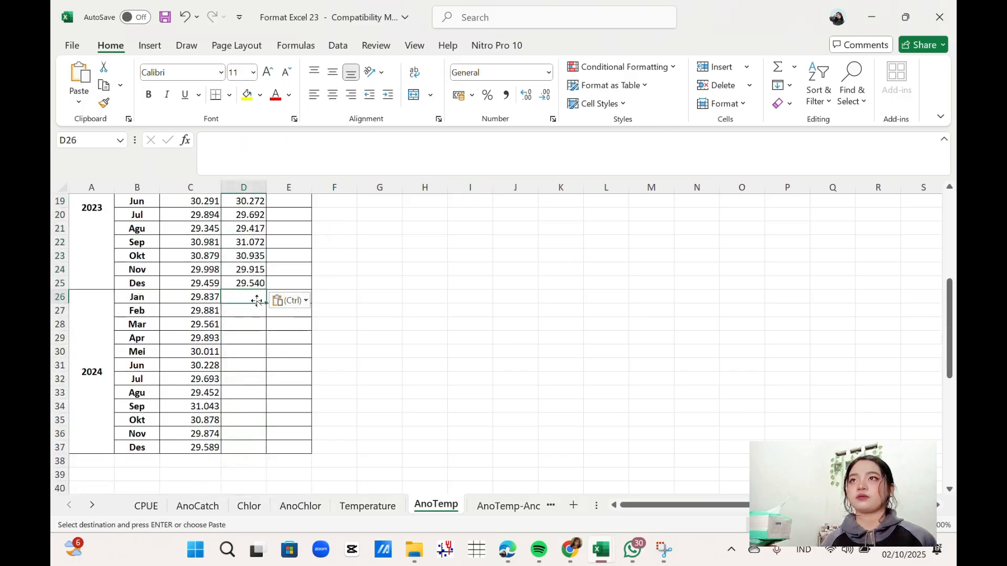
right_click(257, 300)
click(349, 221)
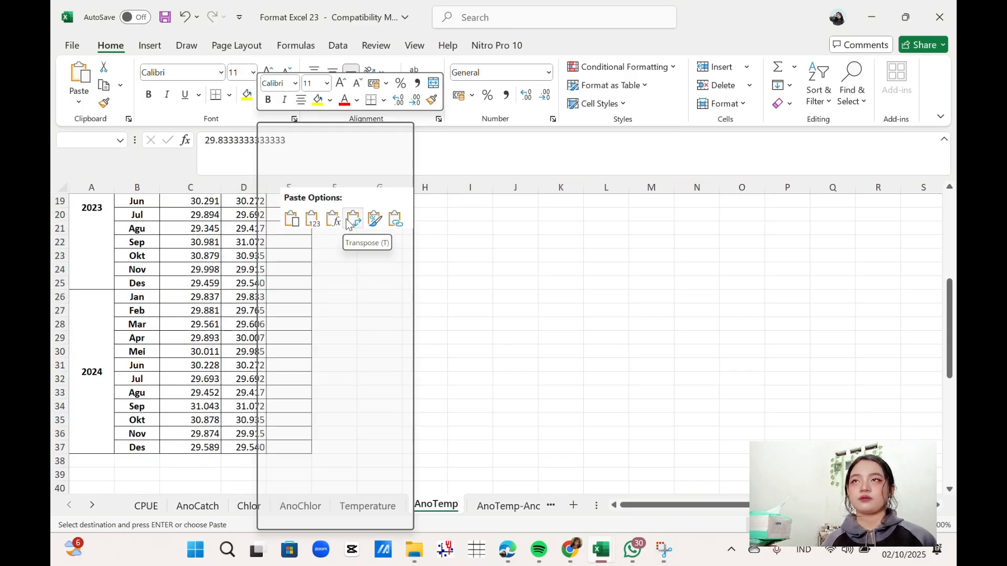
Step: Enter the January 2022 temperature anomaly in E2 of AnoTemp with the formula =C2-D2
scroll(370, 325, up, 6)
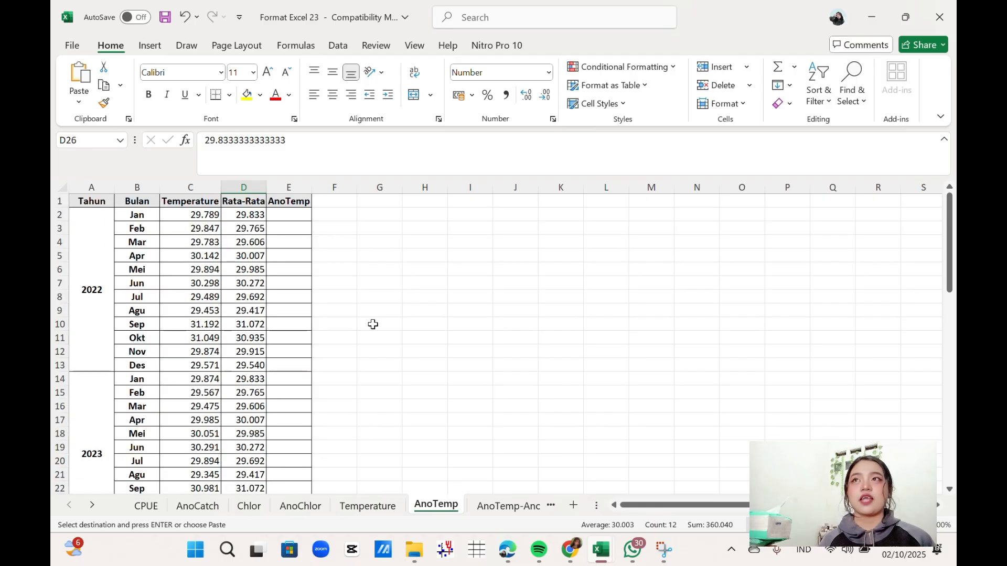
click(296, 219)
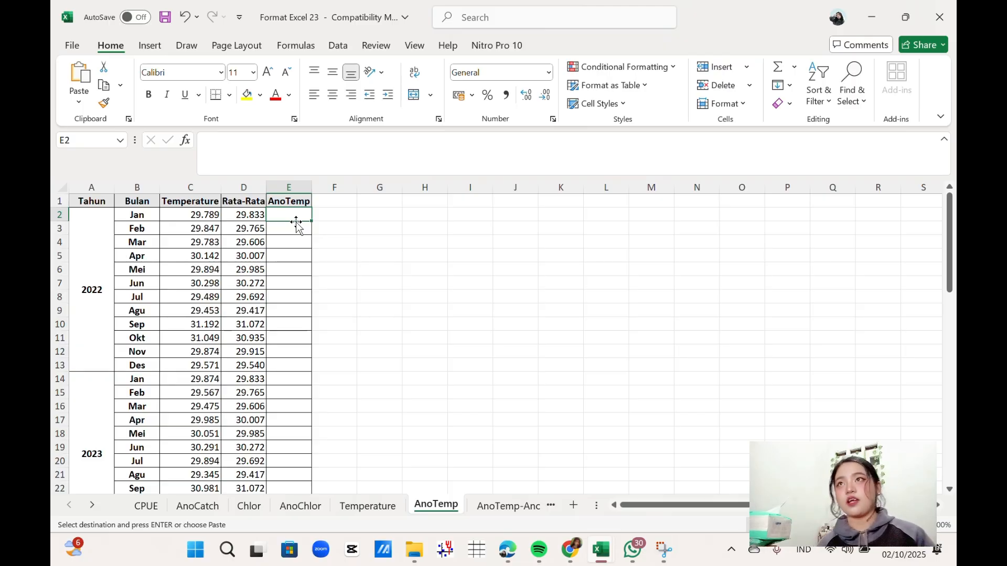
text(=)
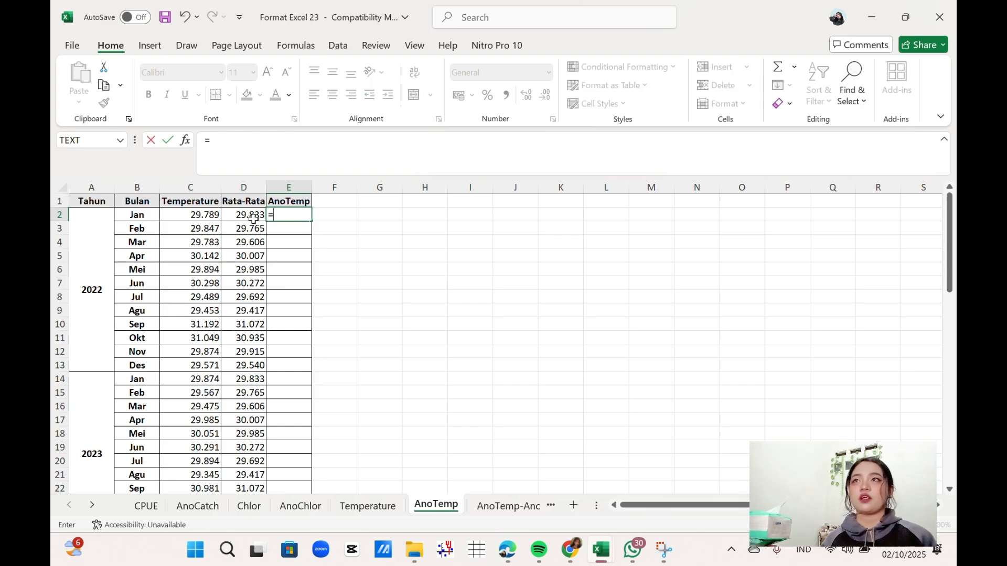
click(224, 215)
click(204, 215)
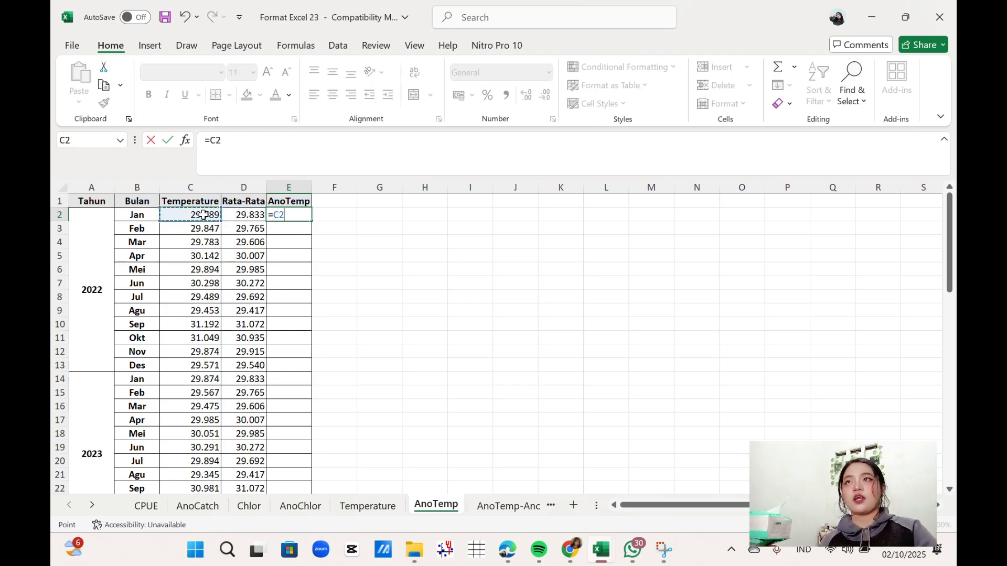
text(-)
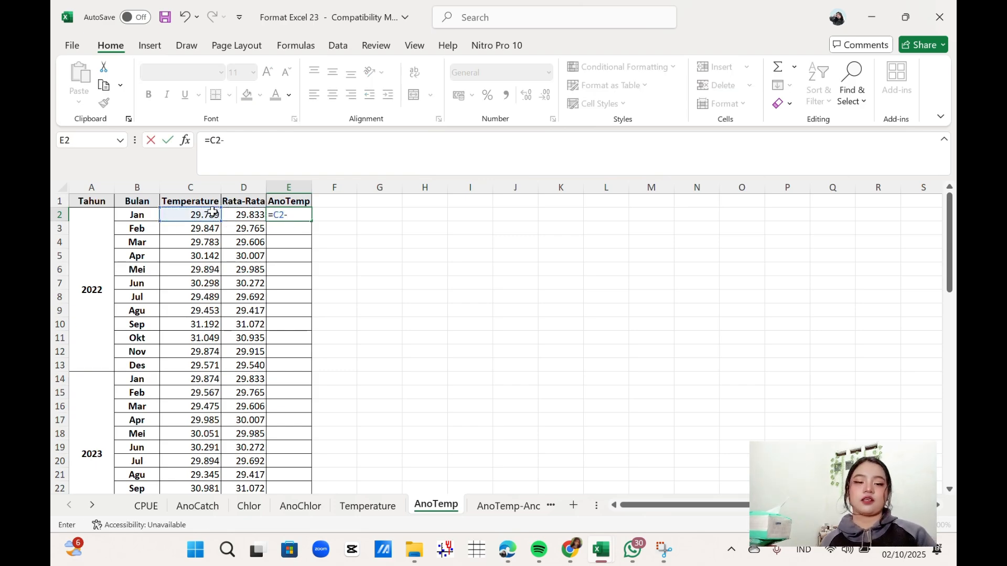
click(241, 216)
key(Return)
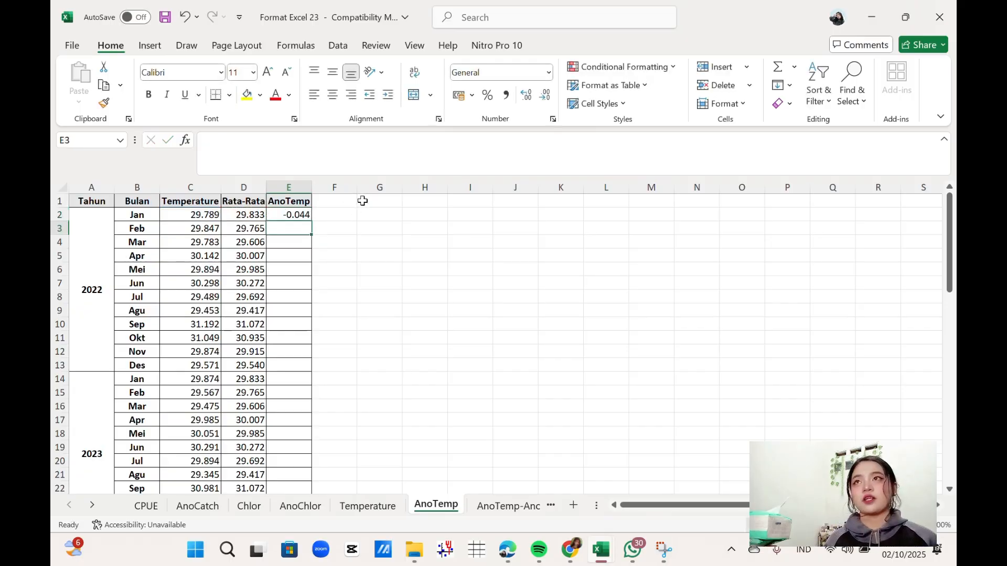
Step: Fill the E2 anomaly formula down the AnoTemp column to E37
click(303, 213)
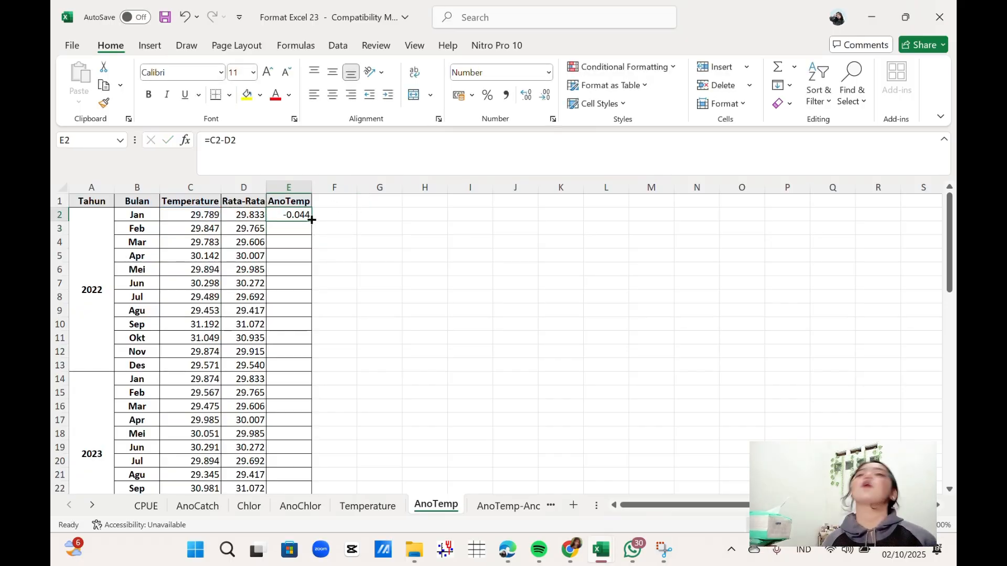
double_click(311, 221)
scroll(383, 307, down, 8)
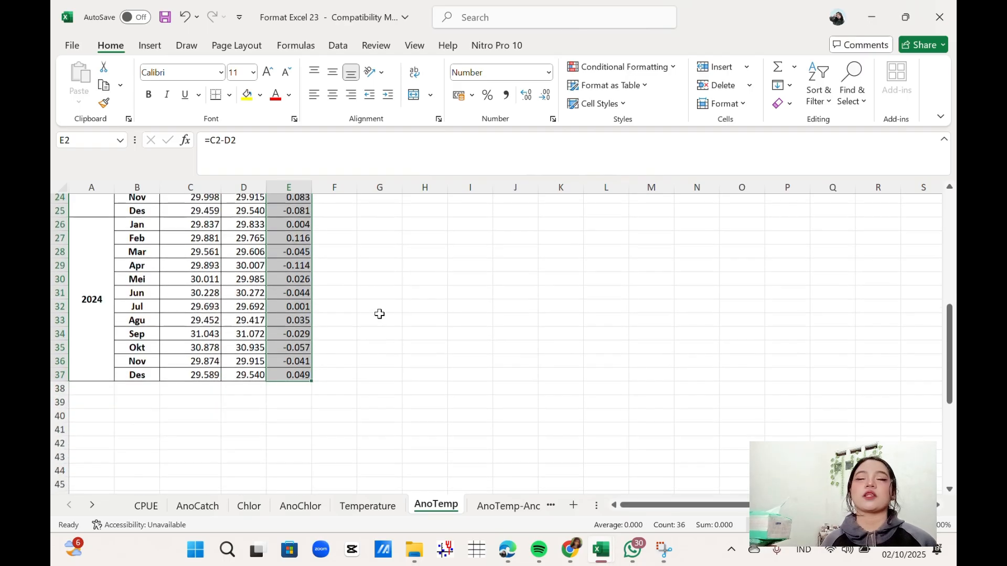
scroll(380, 314, up, 8)
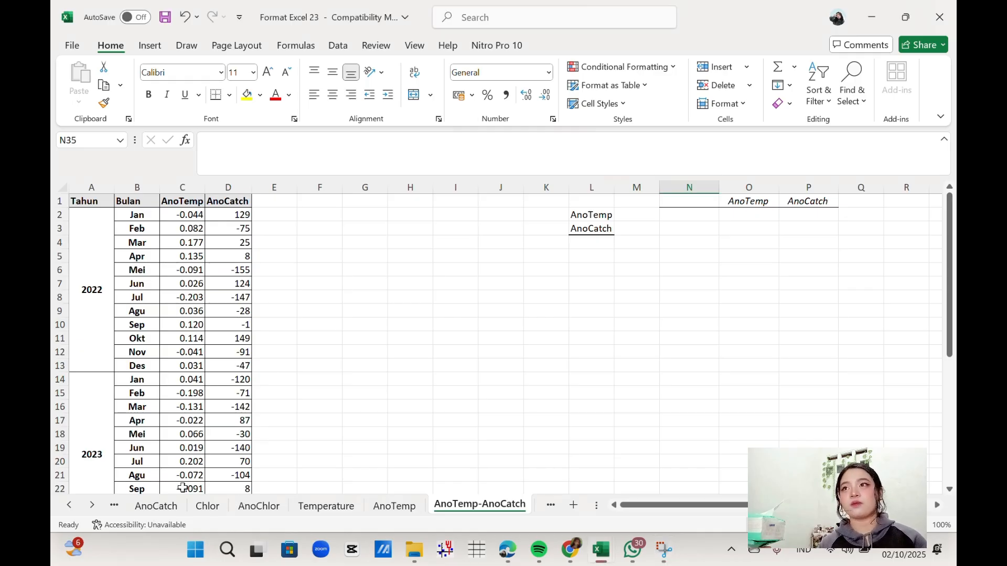
Step: Compare the anomaly columns in the AnoCatch and AnoTemp sheets with the combined AnoTemp-AnoCatch sheet
click(159, 507)
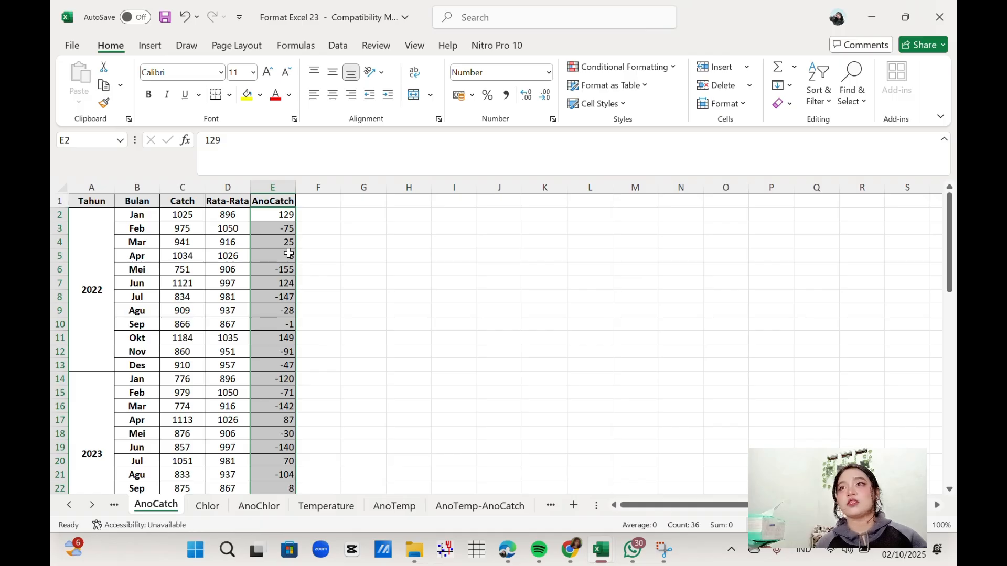
click(455, 509)
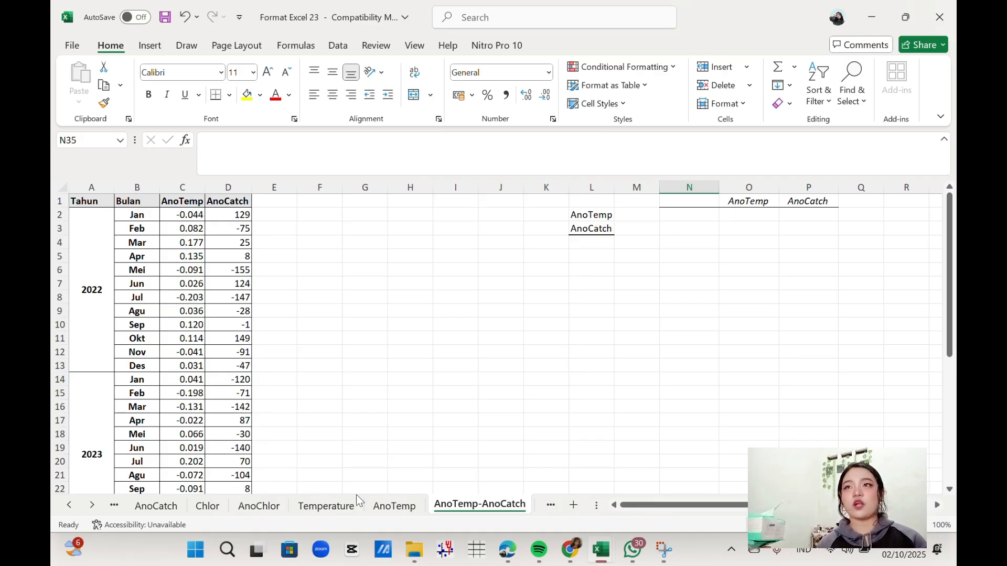
click(405, 510)
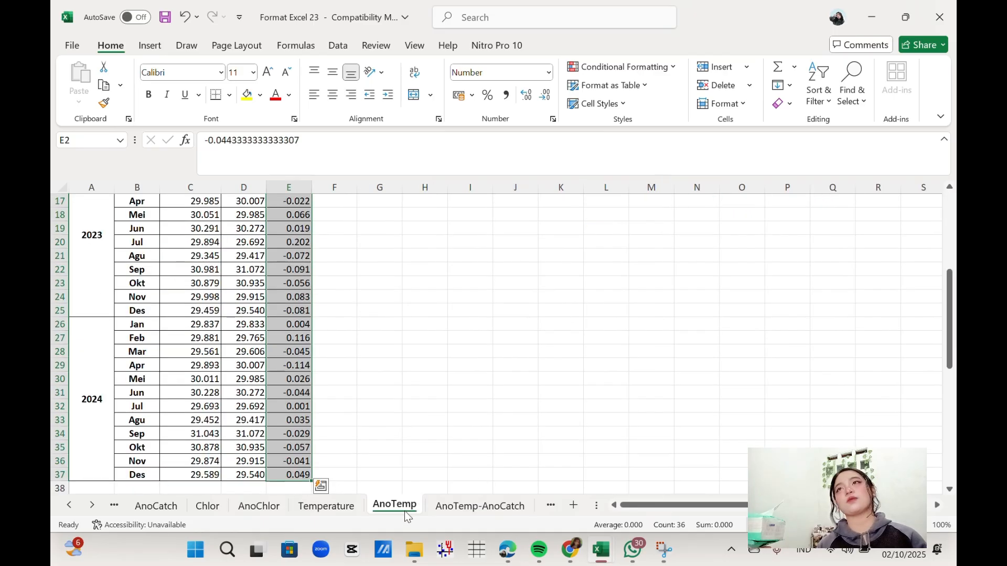
scroll(330, 357, up, 3)
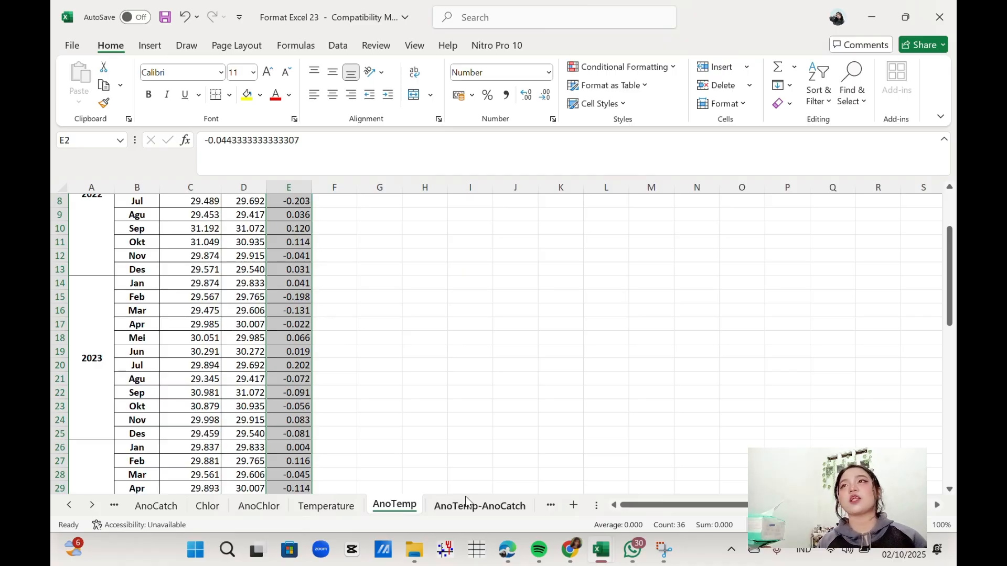
click(480, 505)
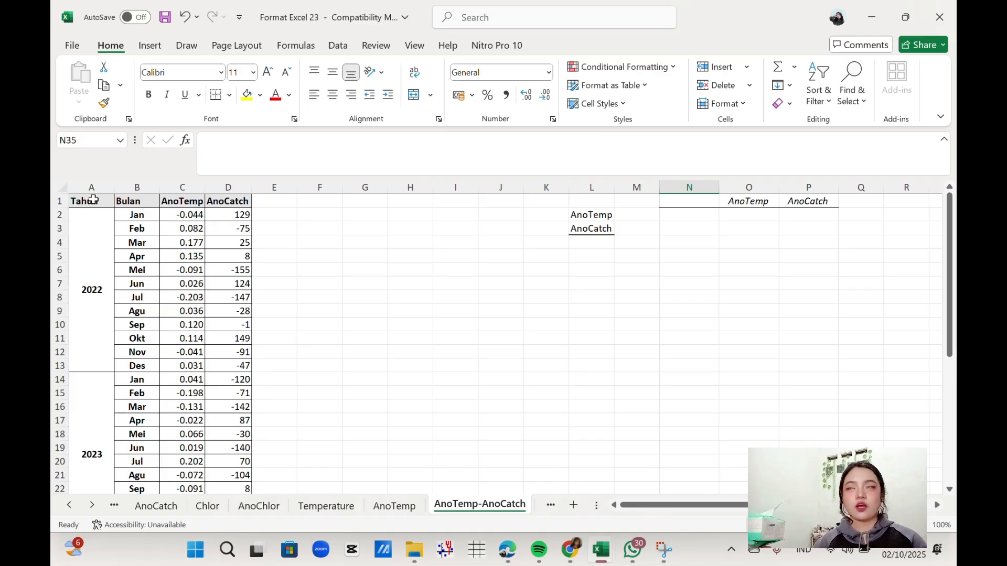
Step: Insert a 2-D Line chart from the data in A1:D37 of the AnoTemp-AnoCatch sheet
drag(93, 200, 217, 204)
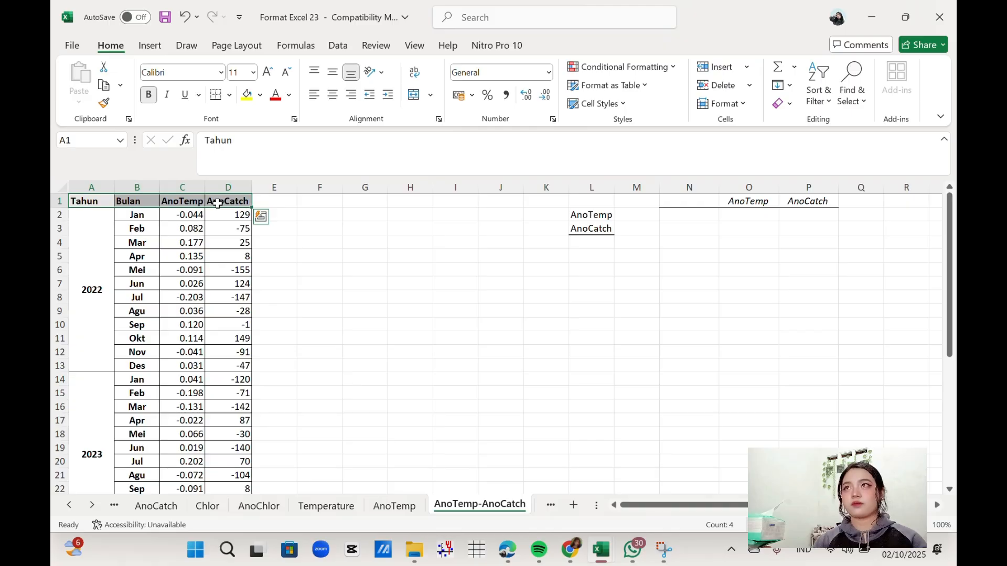
key(shift+Down)
key(shift+Down)
key(shift+Down)
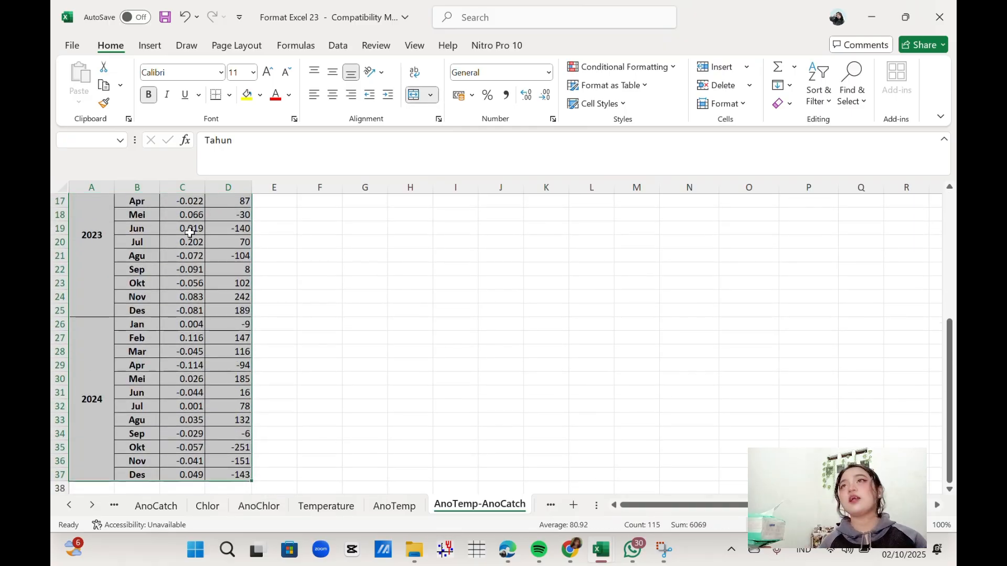
click(152, 46)
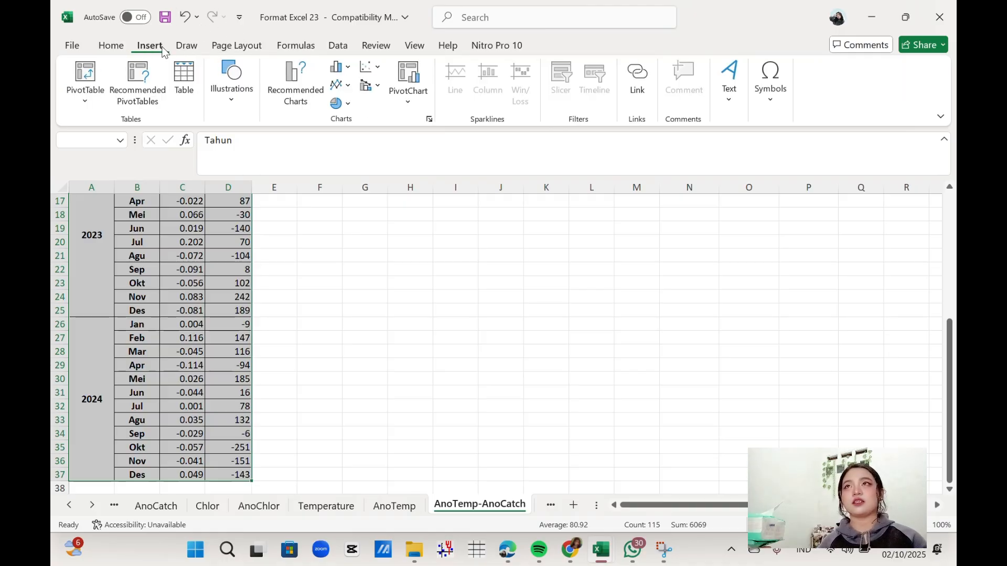
click(336, 85)
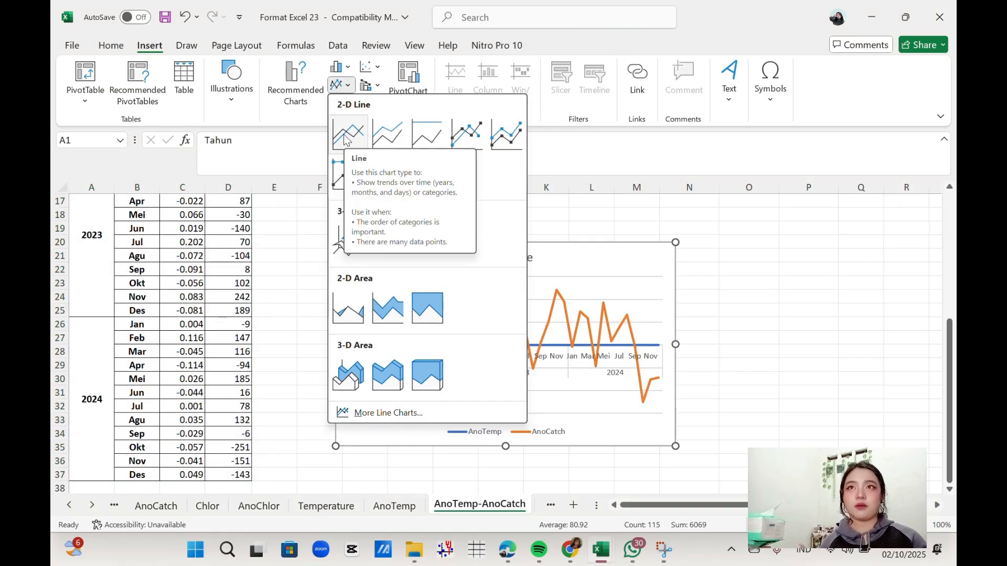
click(344, 135)
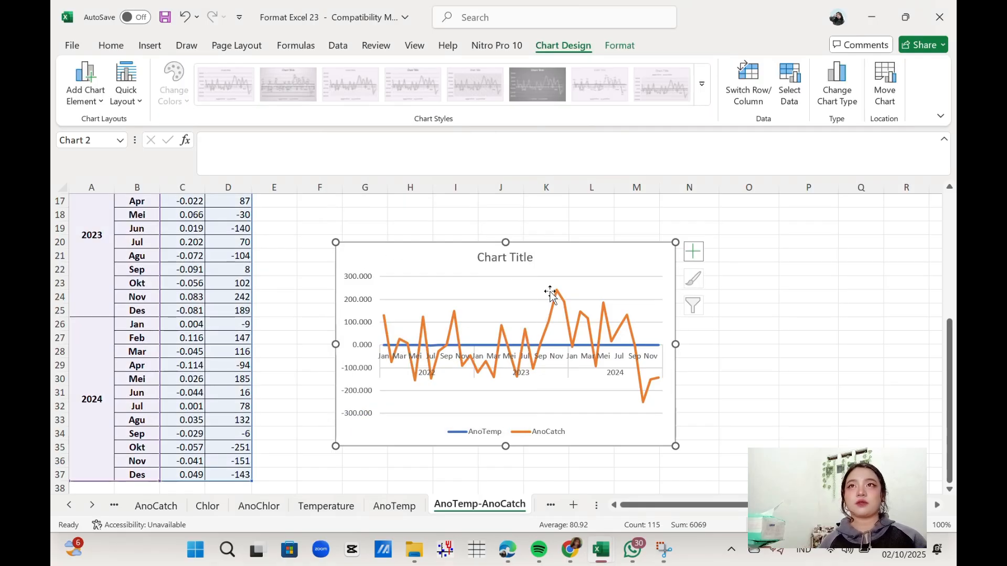
Step: Narrow the line chart and place it beside the data table, spanning columns E to K from row 1
drag(585, 265, 527, 198)
scroll(665, 283, down, 4)
scroll(697, 447, up, 6)
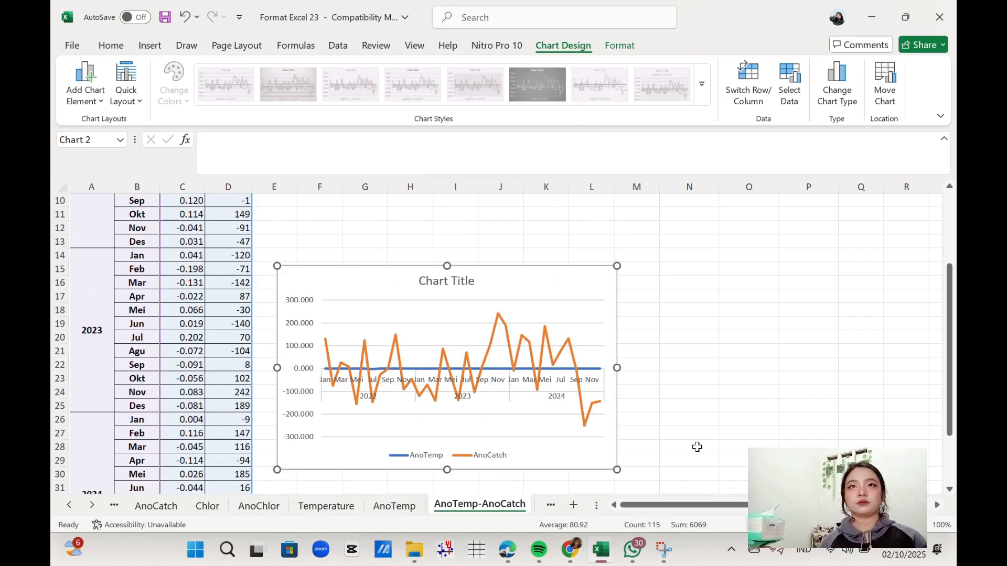
scroll(697, 447, down, 2)
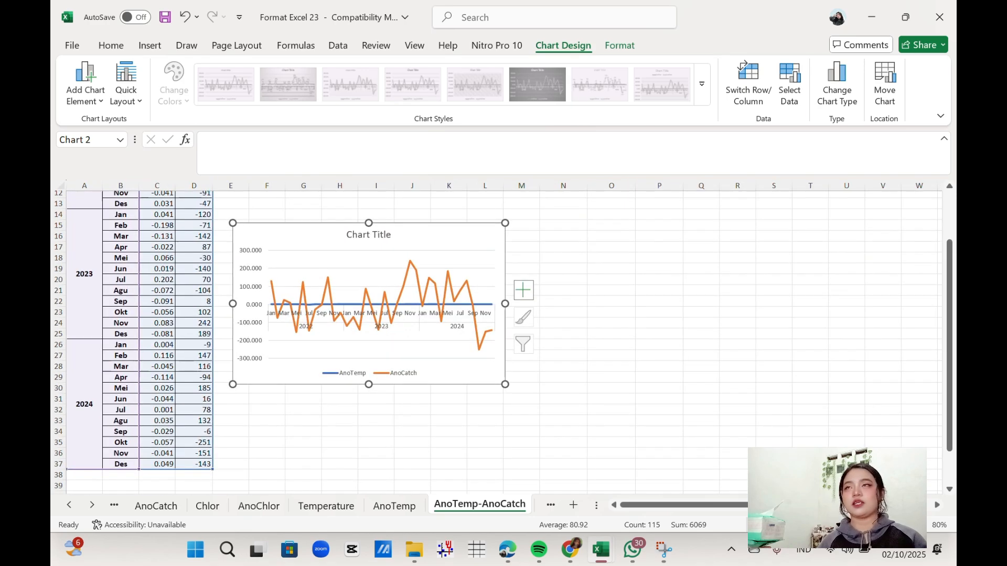
scroll(663, 370, up, 4)
drag(470, 360, 477, 283)
drag(506, 344, 482, 342)
drag(430, 291, 413, 218)
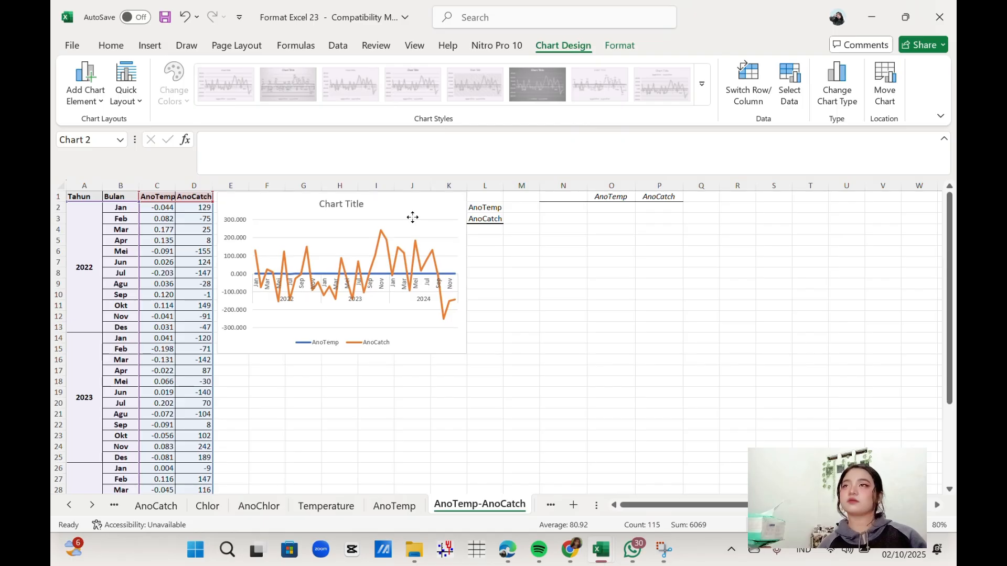
click(574, 303)
right_click(506, 295)
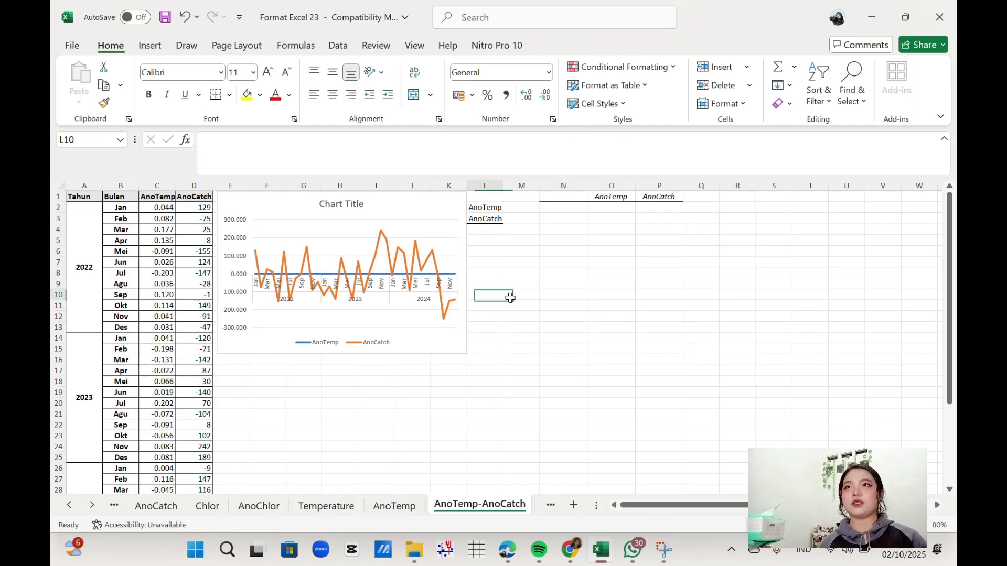
key(Escape)
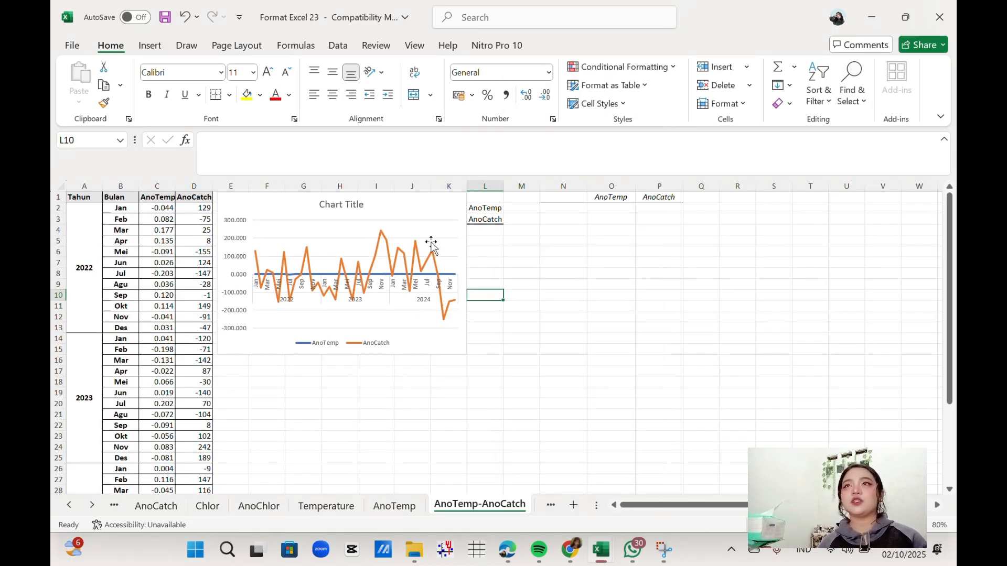
Step: Set the label position of the chart's horizontal category axis to Low
click(431, 211)
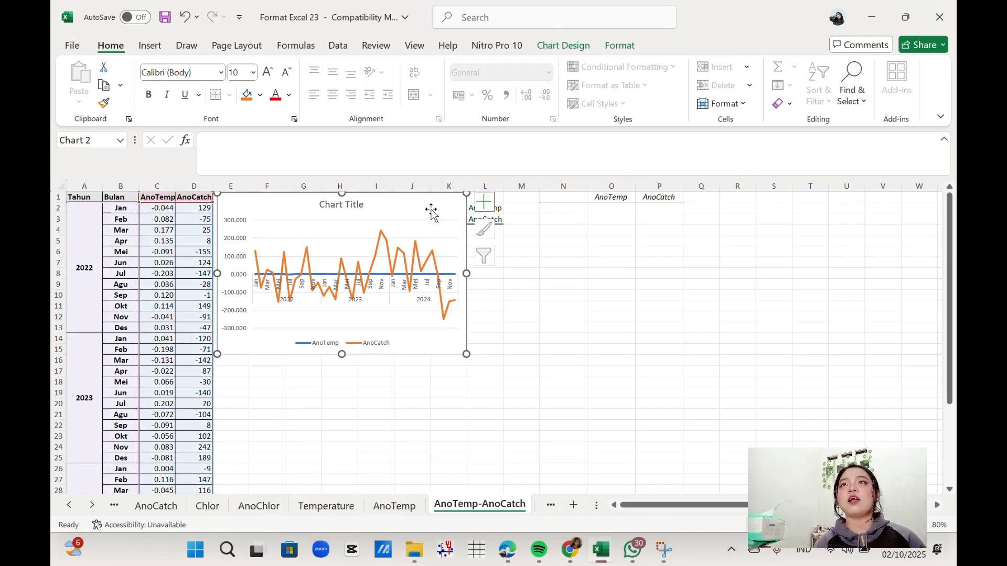
right_click(432, 213)
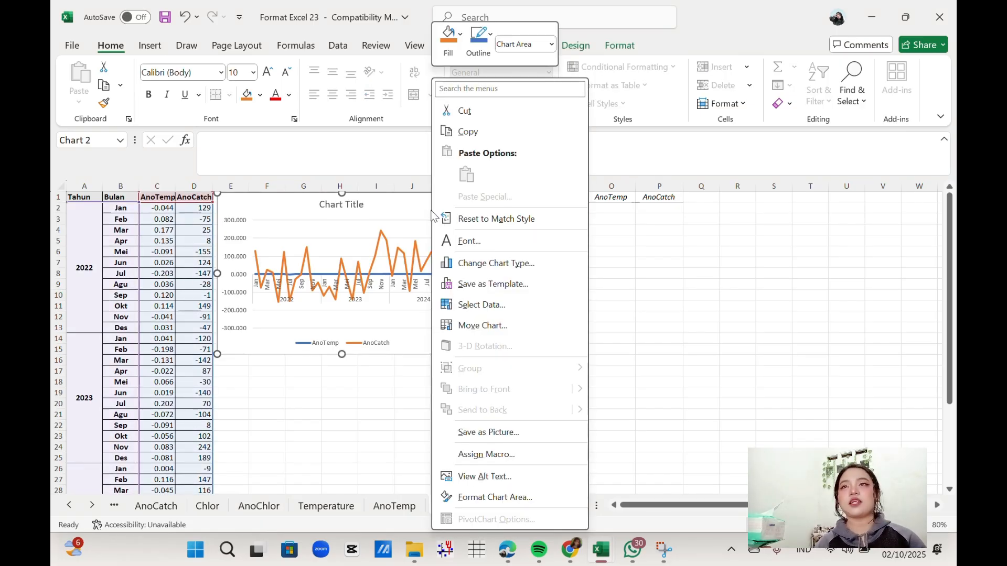
click(495, 498)
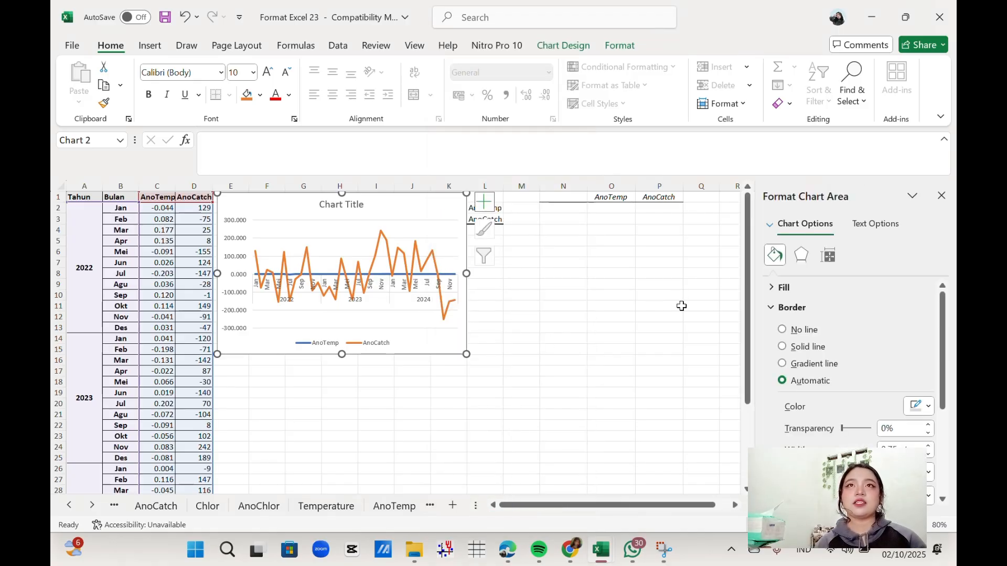
click(776, 229)
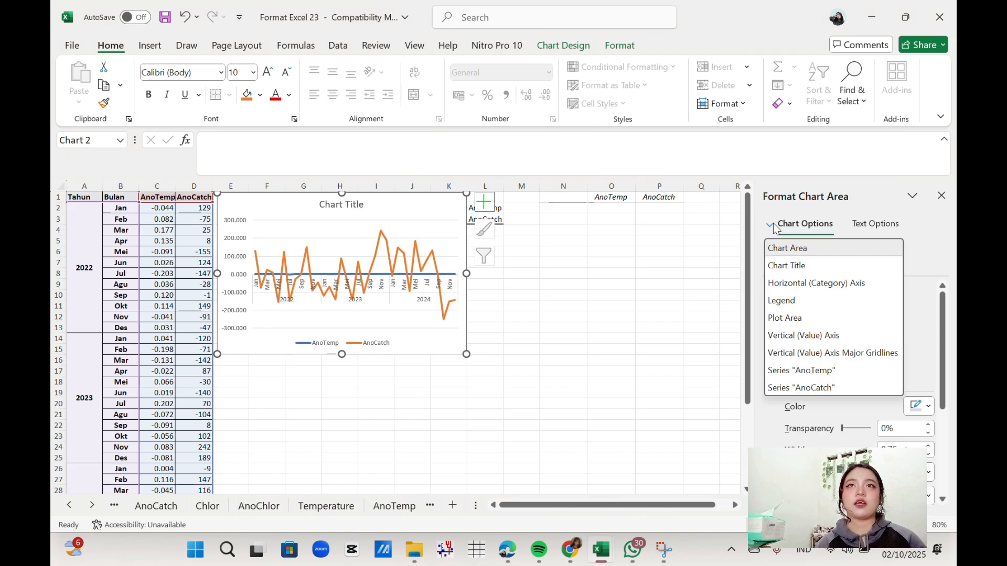
click(788, 282)
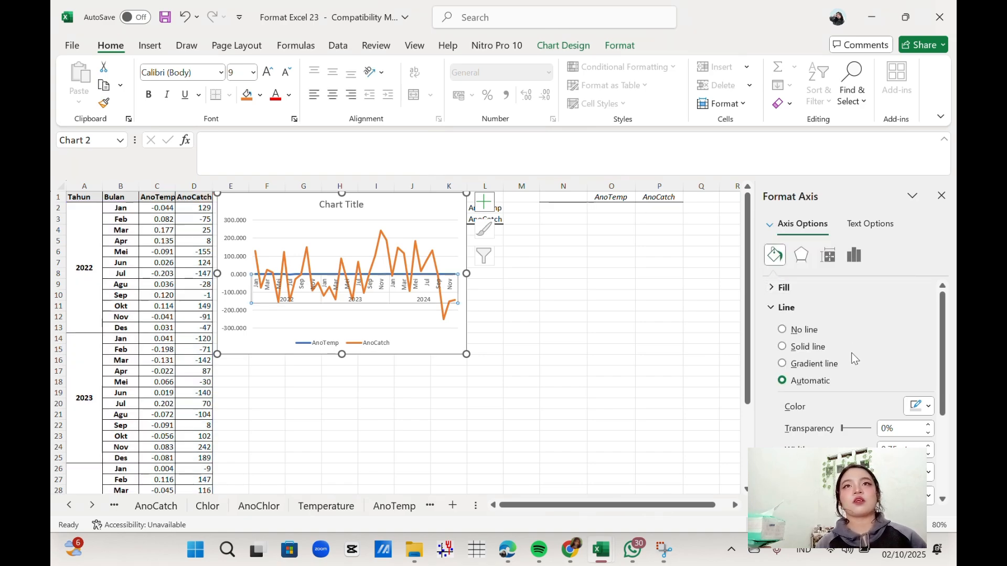
scroll(847, 346, down, 1)
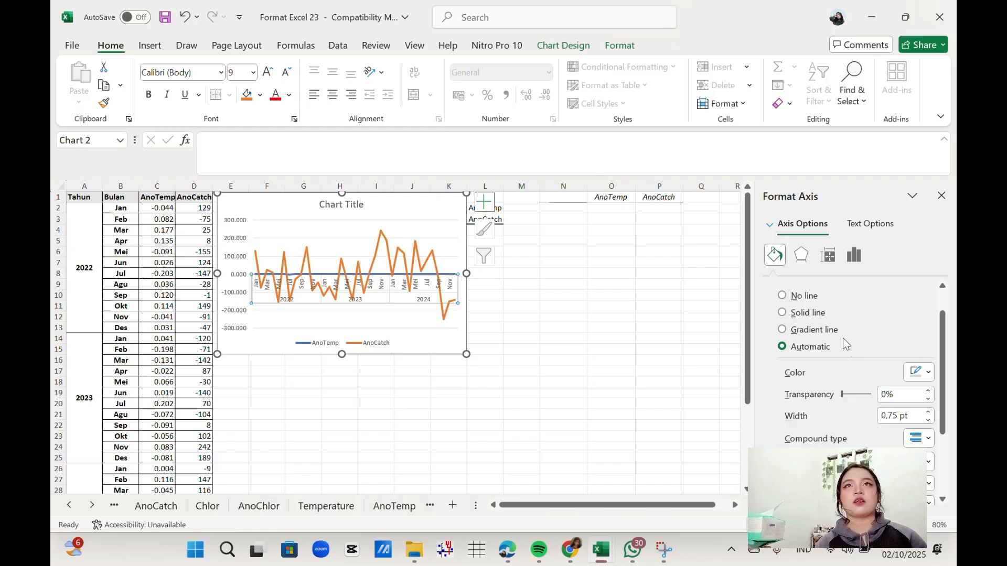
click(855, 261)
click(789, 328)
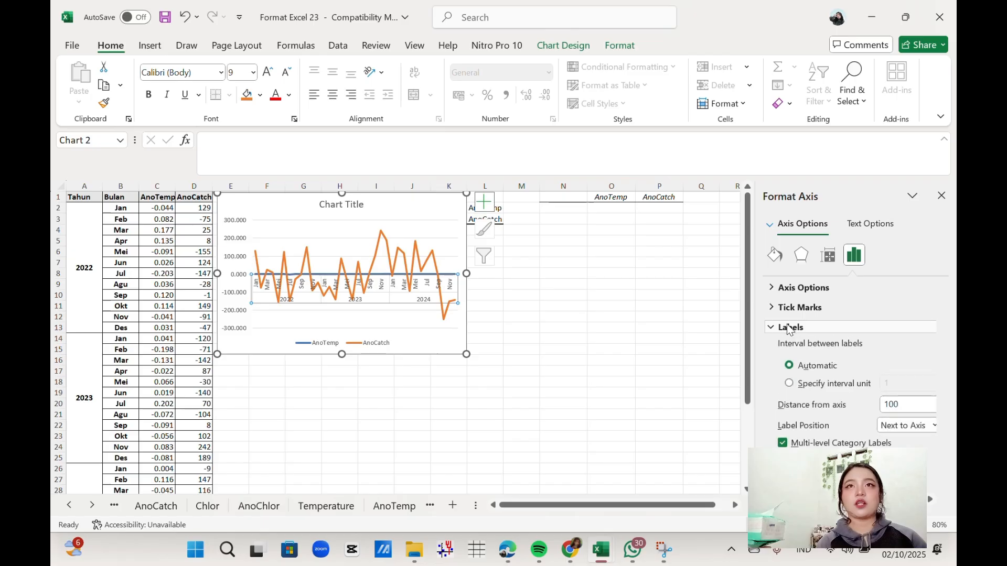
click(931, 426)
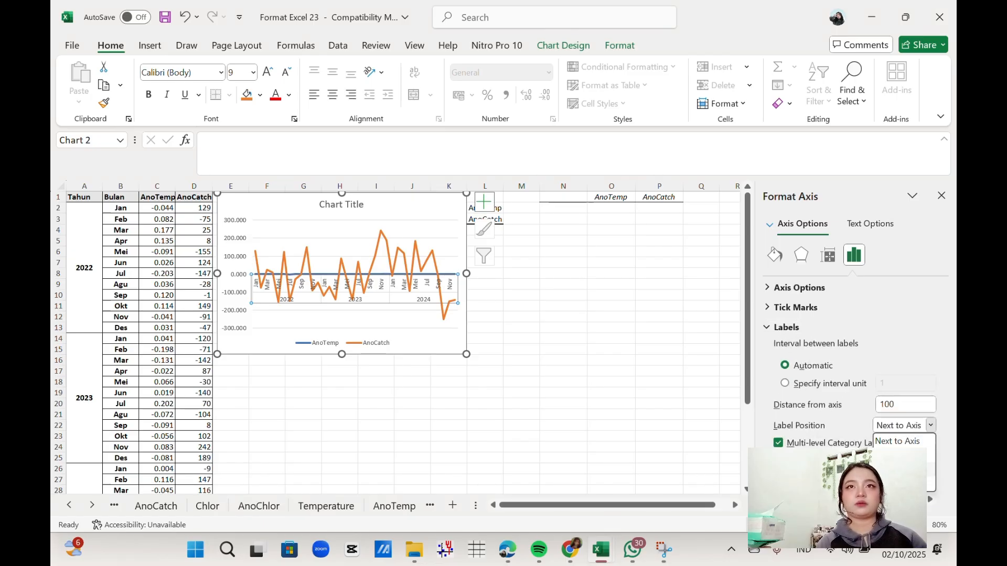
click(898, 463)
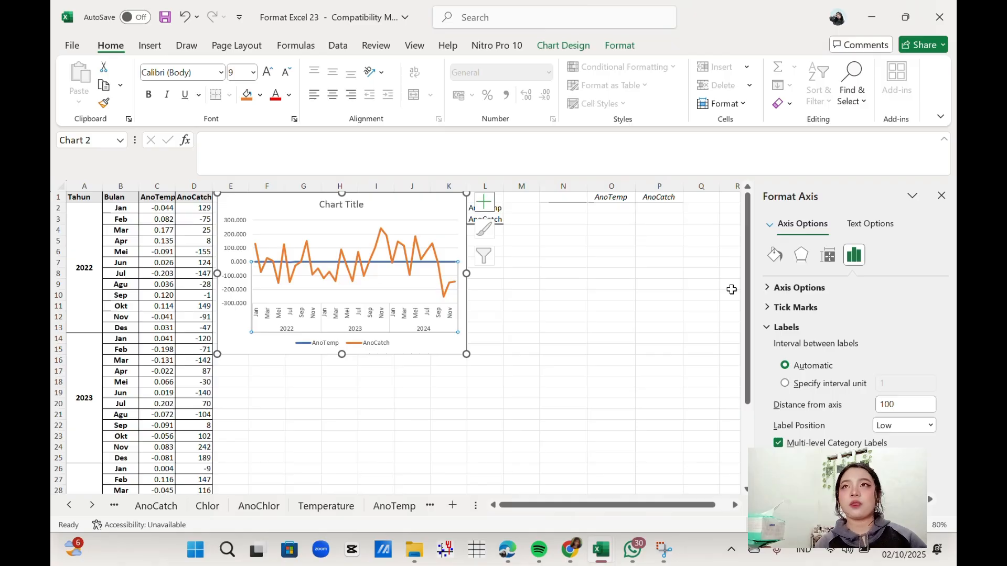
scroll(424, 266, down, 2)
scroll(414, 266, up, 2)
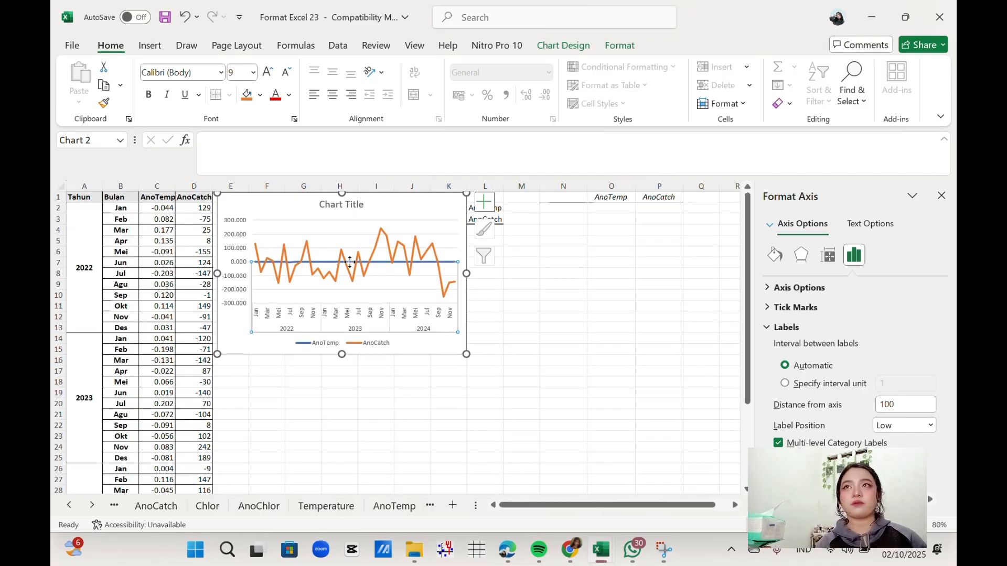
Step: Plot the AnoTemp series on the secondary axis of the line chart
click(350, 262)
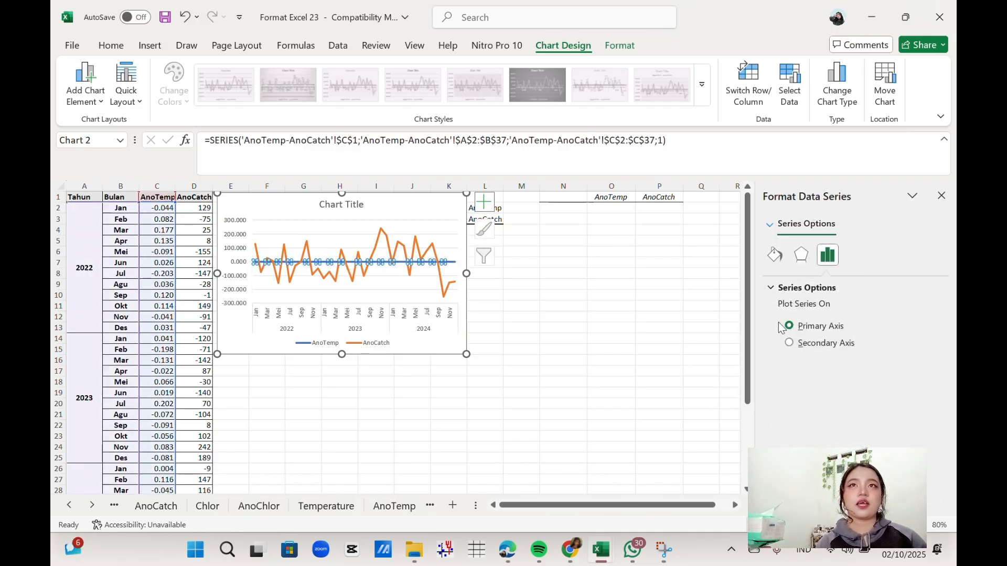
click(792, 348)
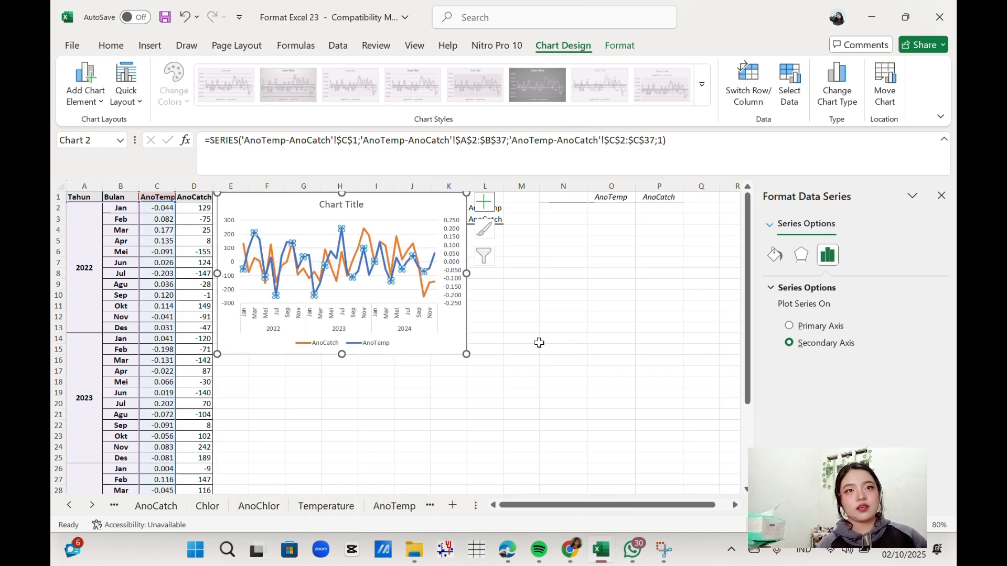
click(537, 313)
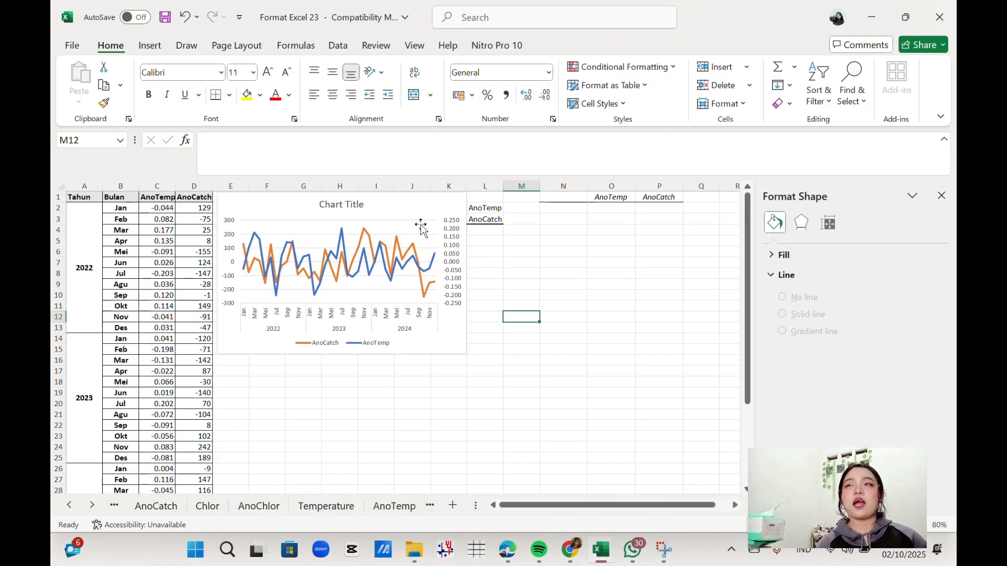
Step: Add axis titles to the AnoTemp and AnoCatch line chart
click(423, 214)
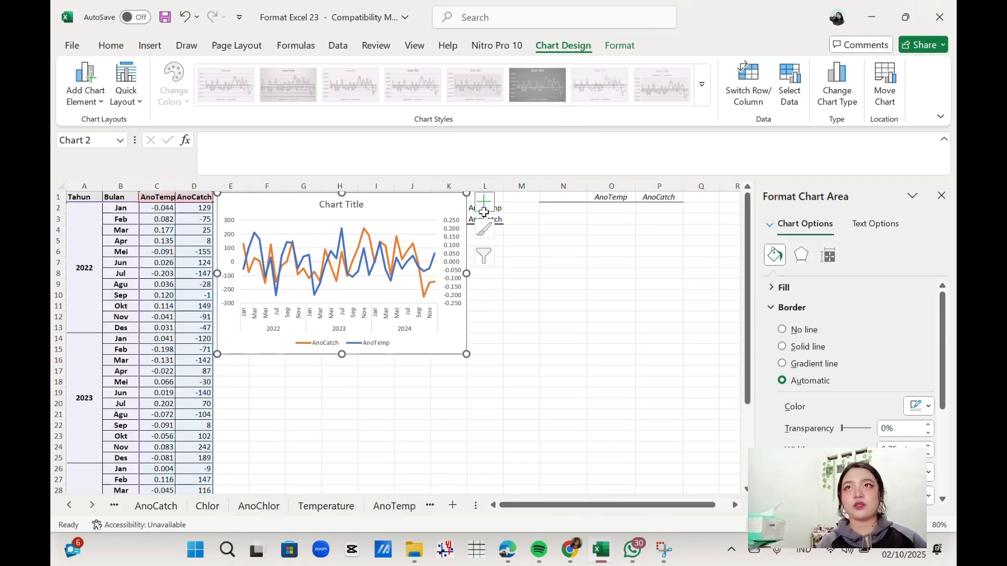
click(482, 201)
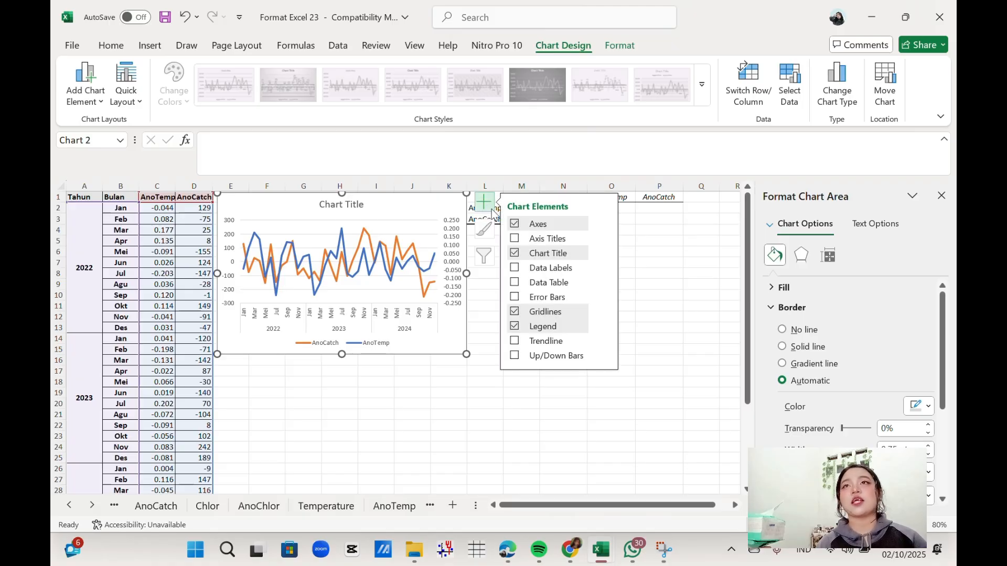
click(516, 239)
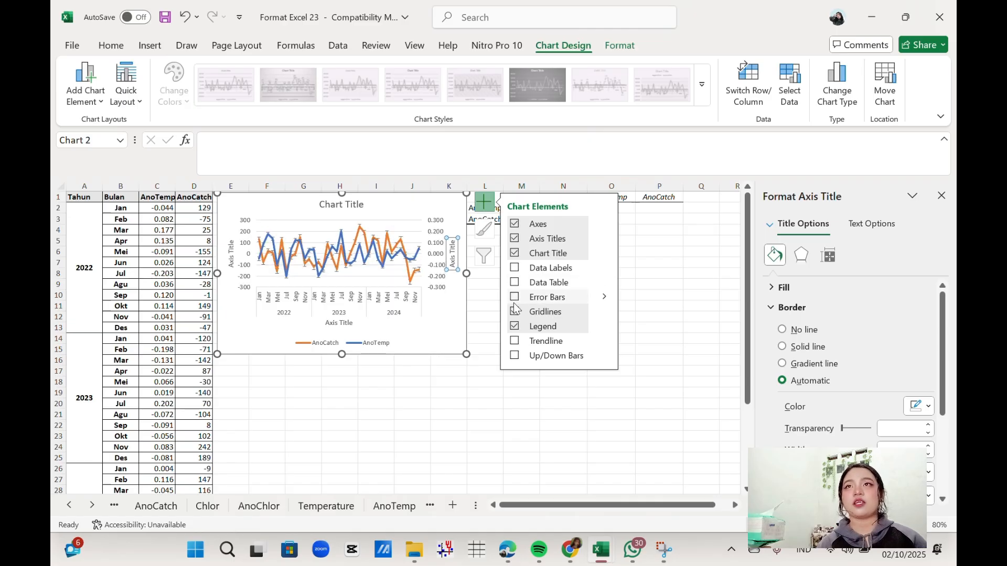
scroll(337, 345, down, 1)
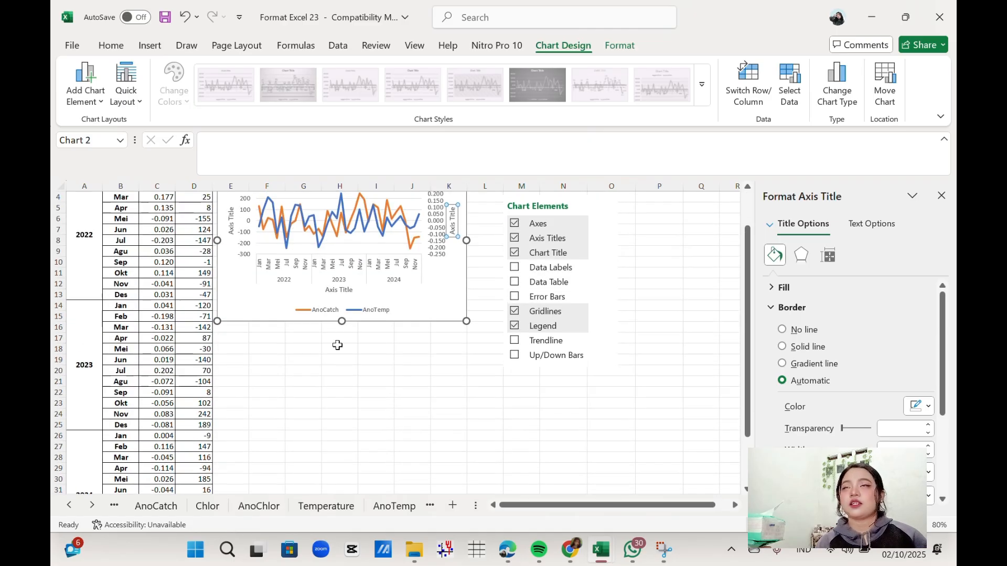
scroll(337, 345, up, 1)
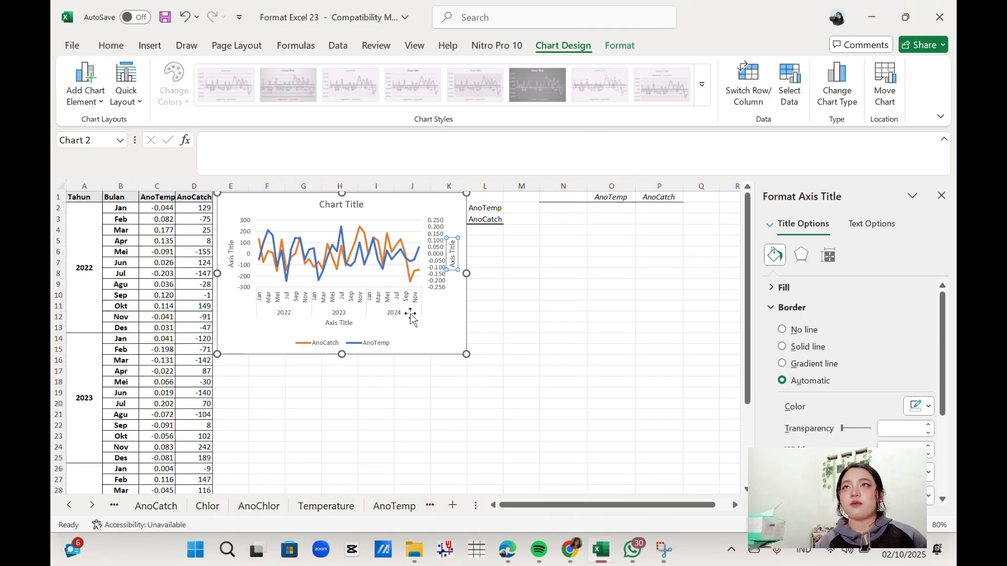
Step: Replace the placeholder chart title with "Grafik Anotemp - Anocatch"
click(362, 205)
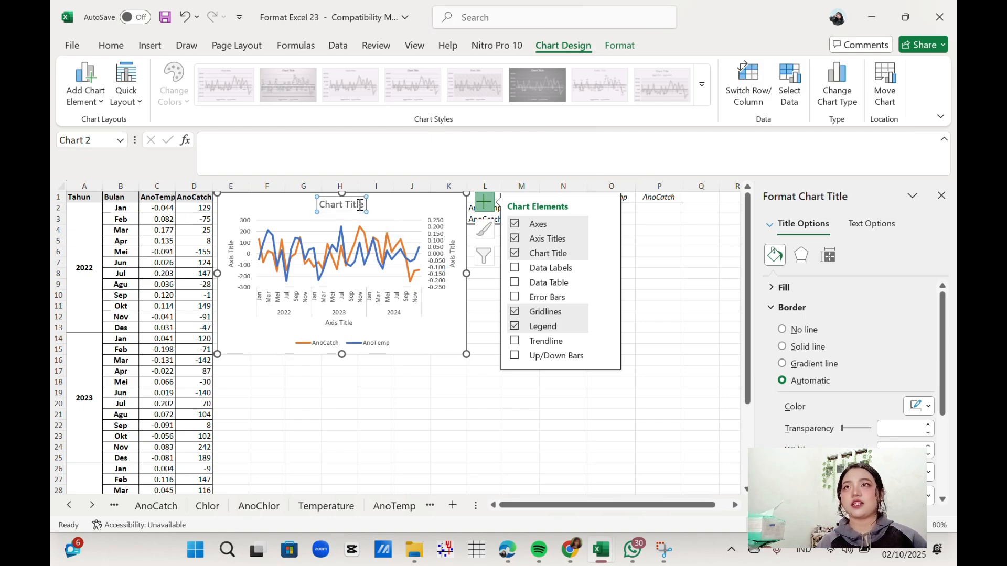
click(363, 205)
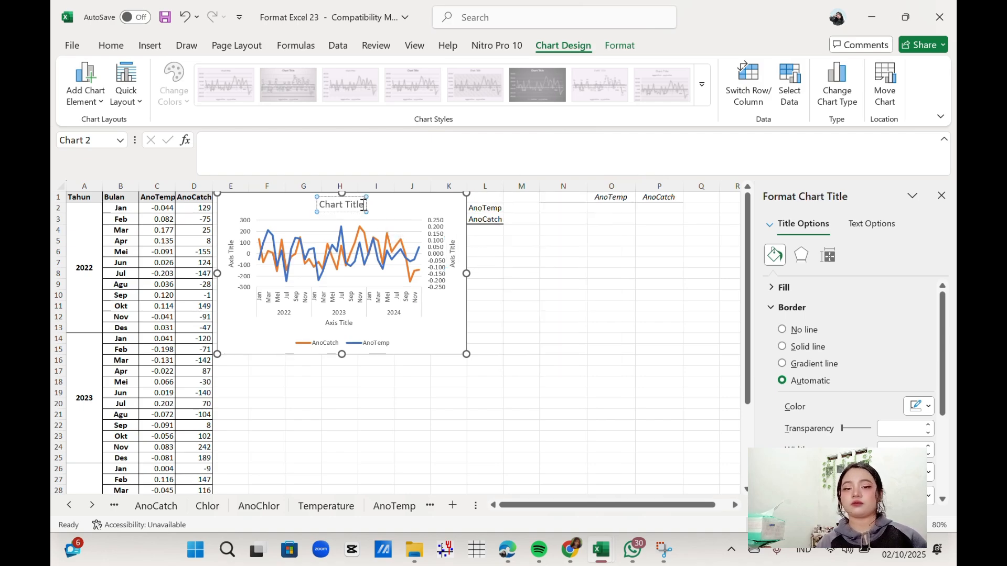
key(BackSpace)
key(BackSpace)
key(BackSpace)
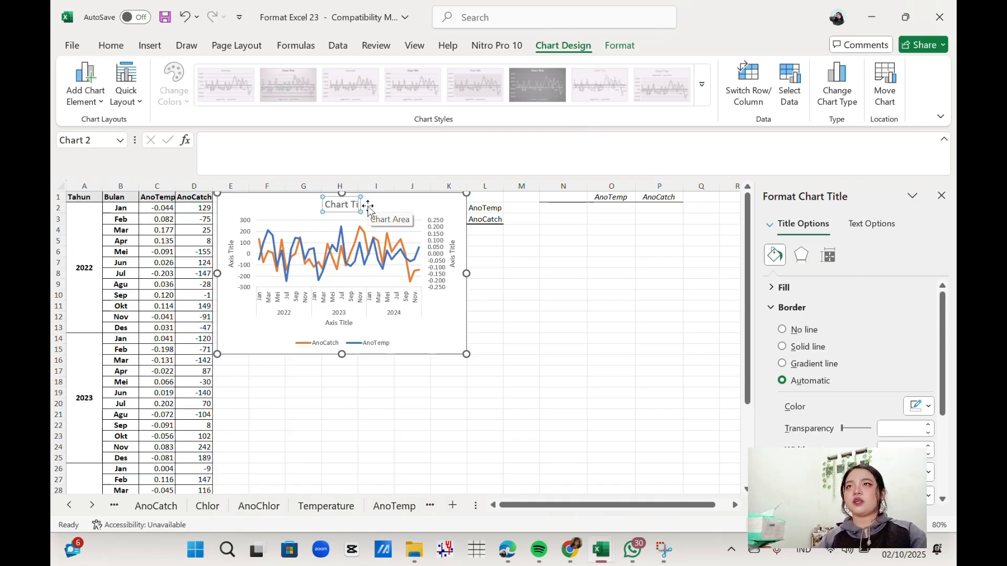
key(BackSpace)
key(BackSpace)
key(BackSpace)
key(BackSpace)
key(BackSpace)
key(BackSpace)
key(BackSpace)
key(BackSpace)
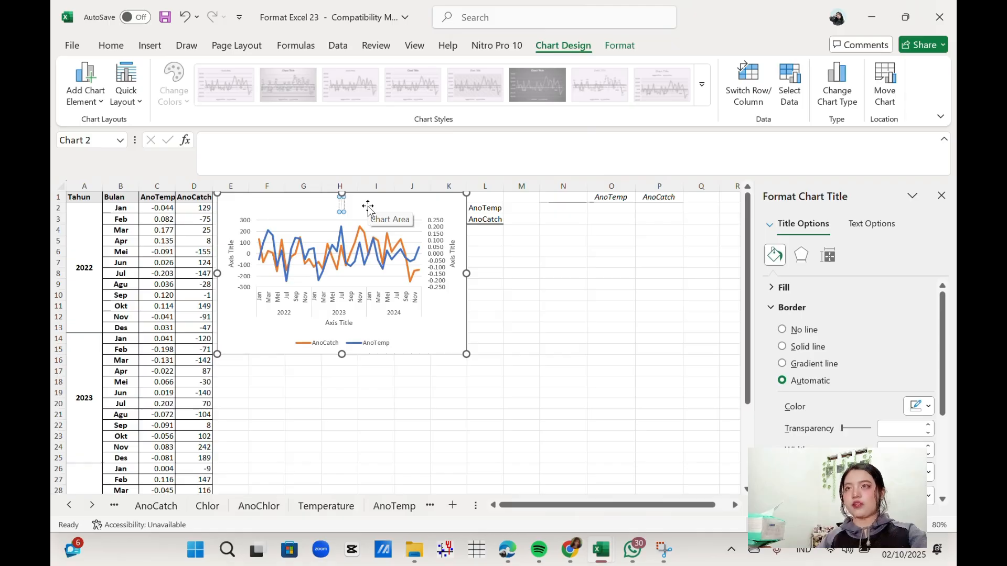
text(G)
key(BackSpace)
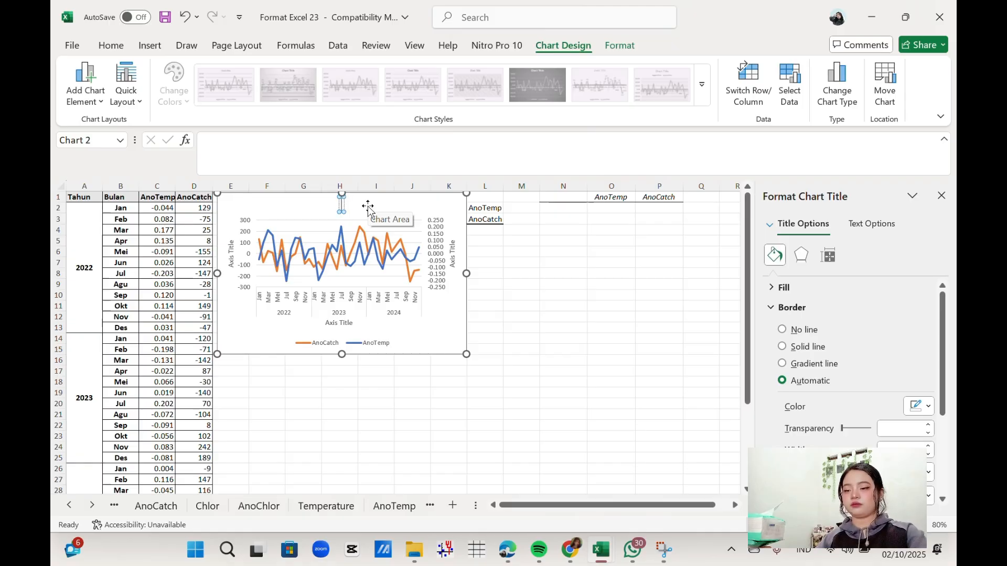
text(Grafik)
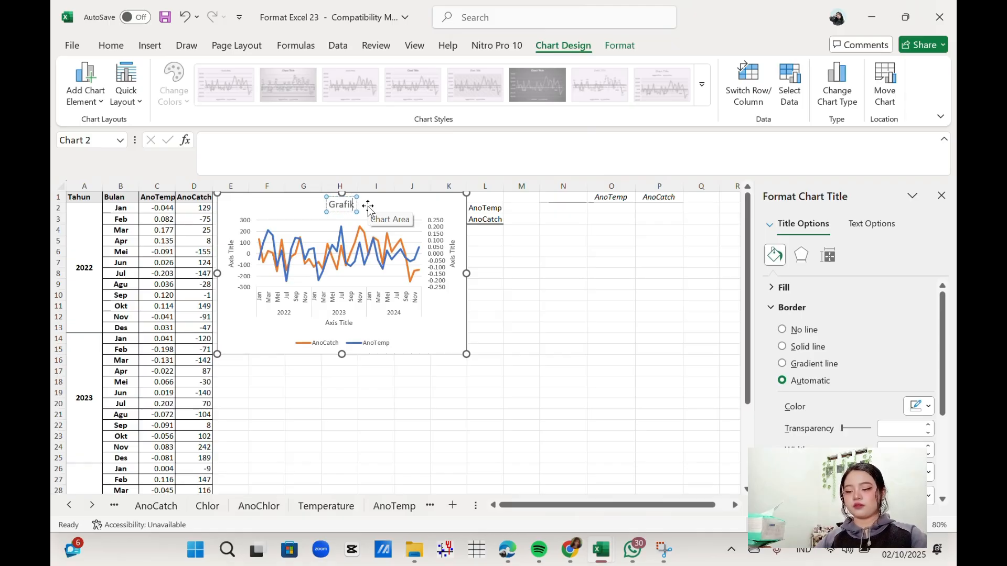
text( AN)
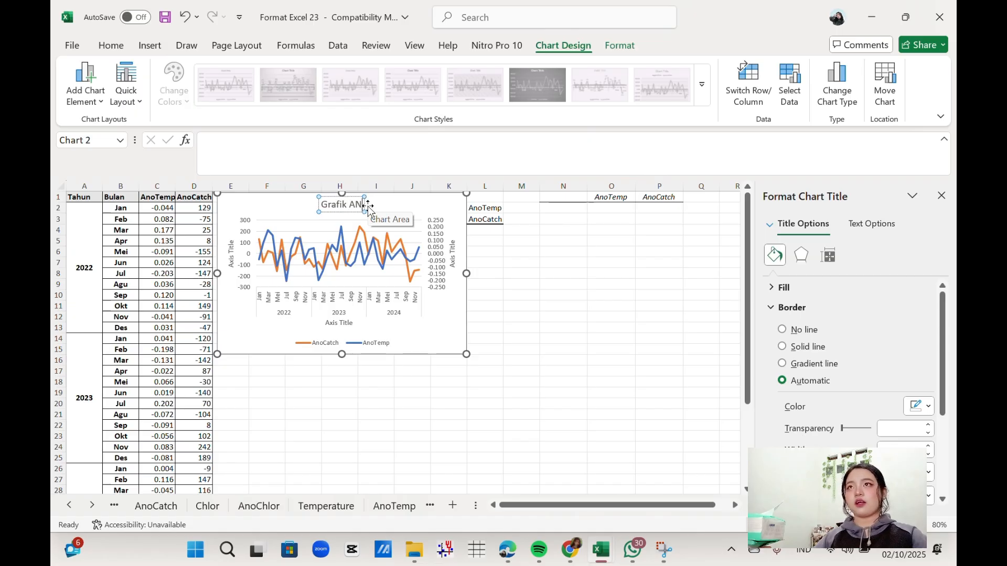
key(BackSpace)
text(no)
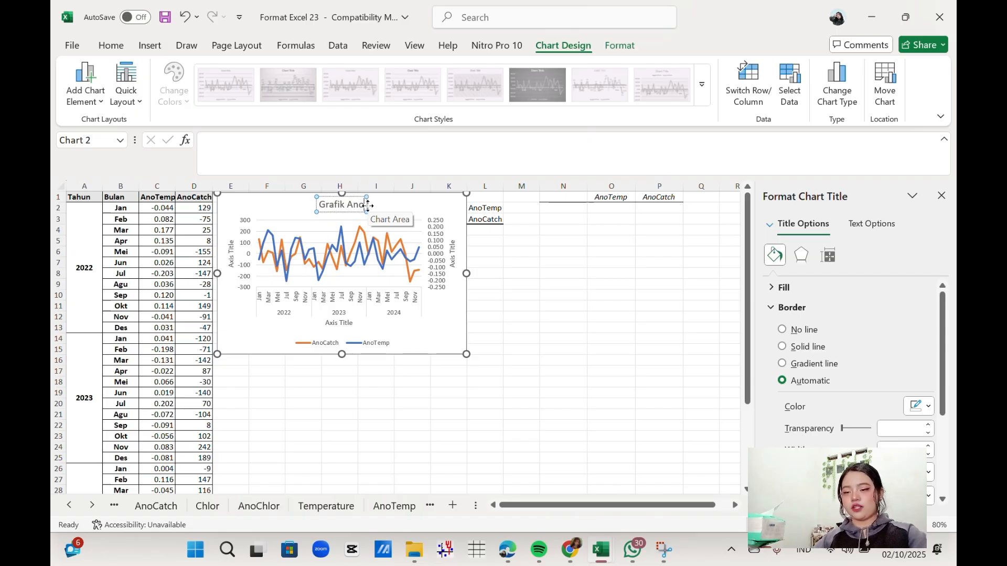
text(temp)
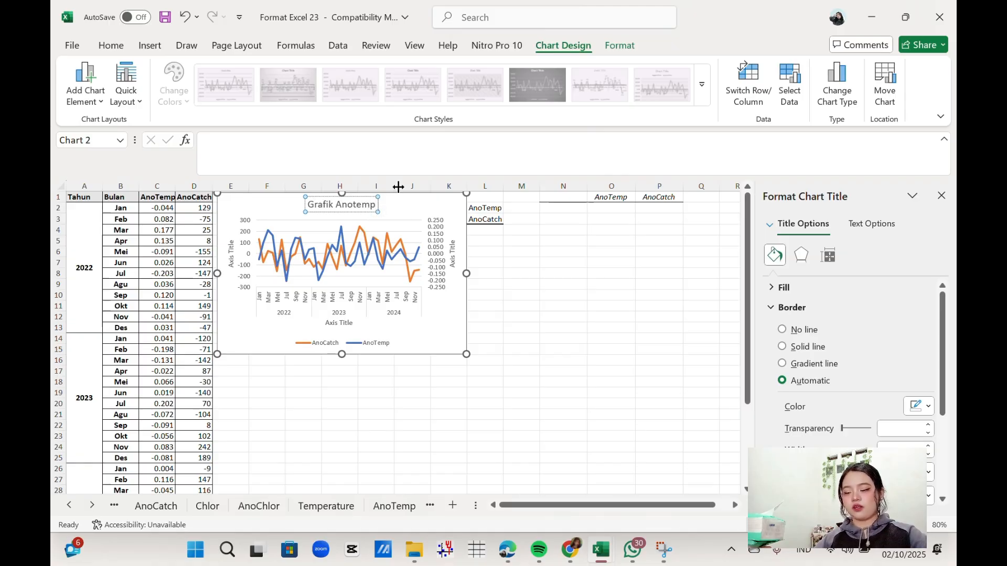
text( - An)
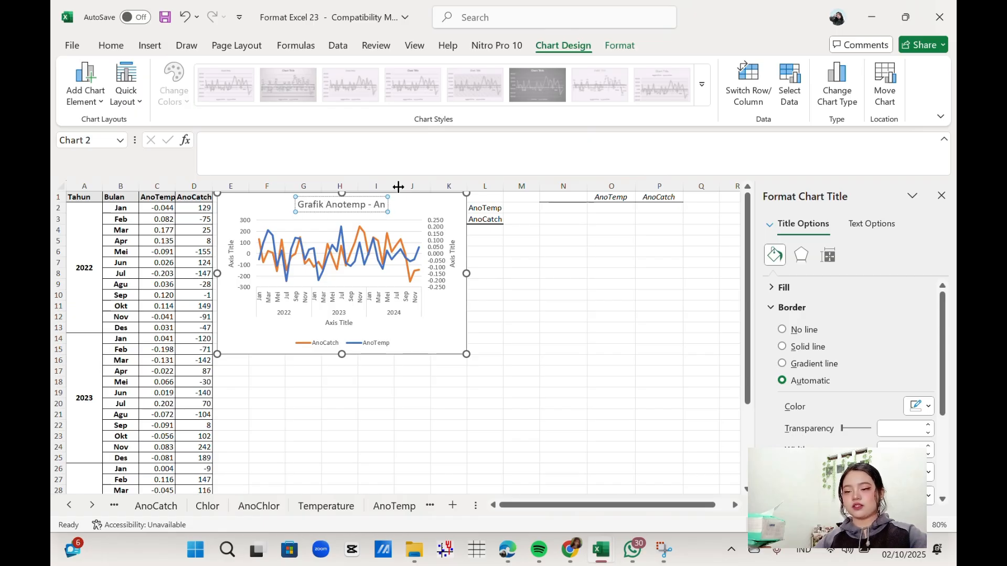
text(ocatch)
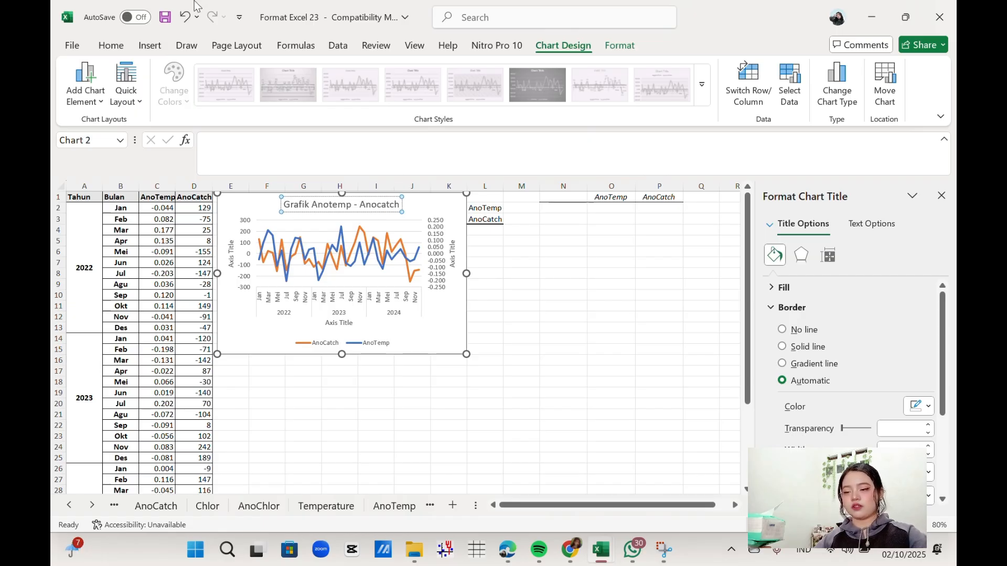
text( di wi)
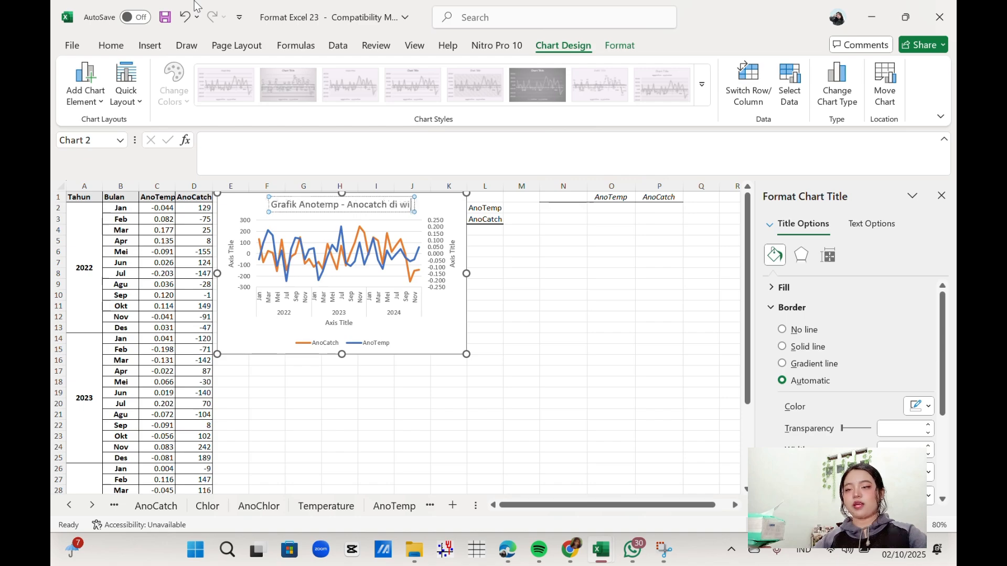
text(layah)
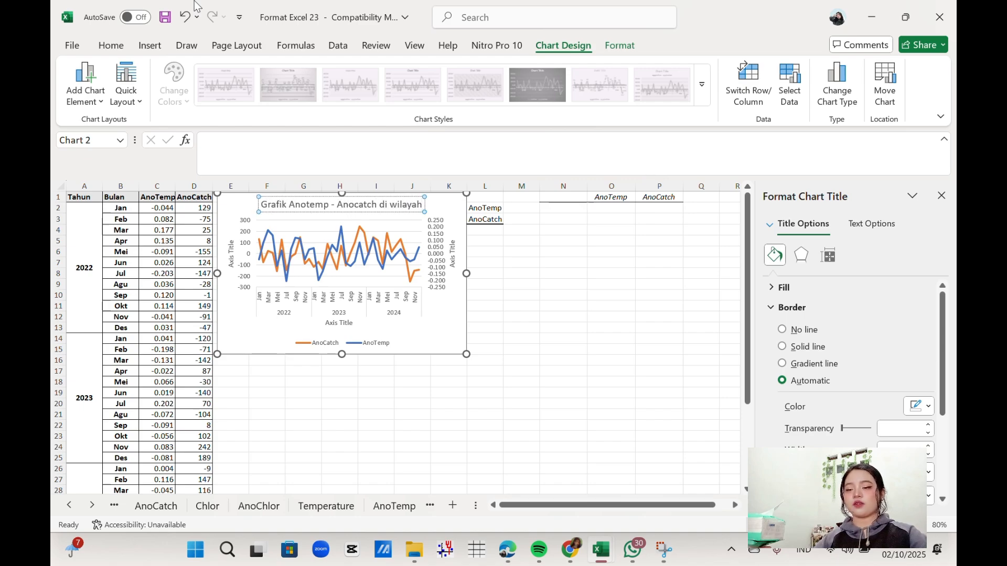
text( pera)
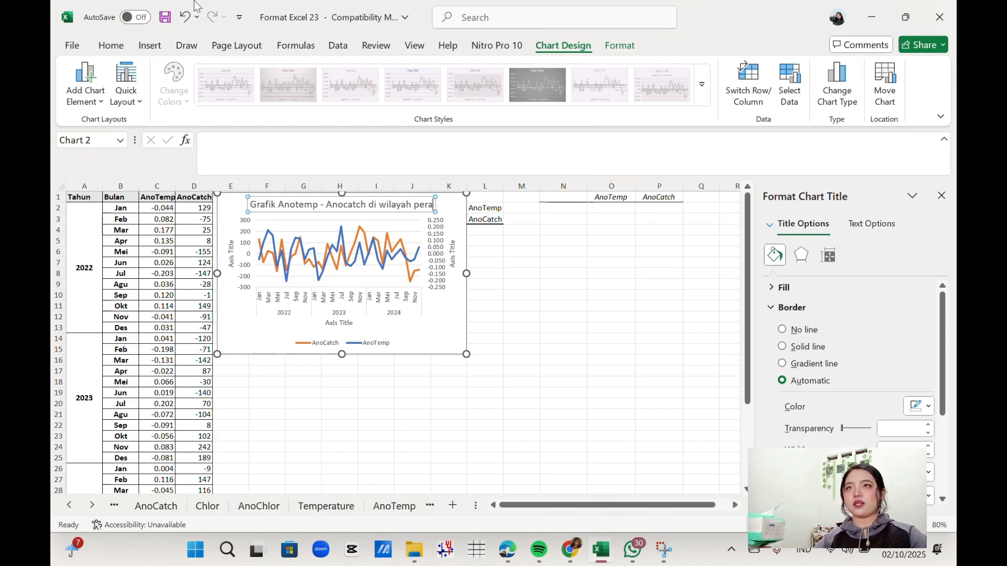
key(BackSpace)
key(BackSpace)
key(BackSpace)
key(BackSpace)
key(BackSpace)
key(BackSpace)
key(BackSpace)
key(BackSpace)
key(BackSpace)
key(BackSpace)
key(BackSpace)
key(BackSpace)
key(BackSpace)
key(BackSpace)
key(BackSpace)
key(BackSpace)
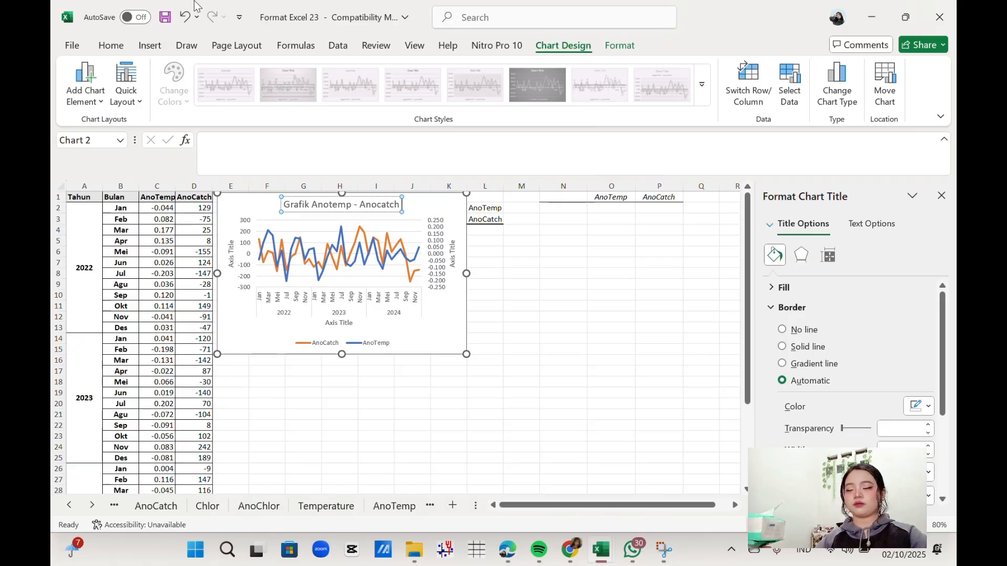
Step: Extend the chart title with "di Wilayah Perairan Selat Bali 2022 - 2024"
text(di)
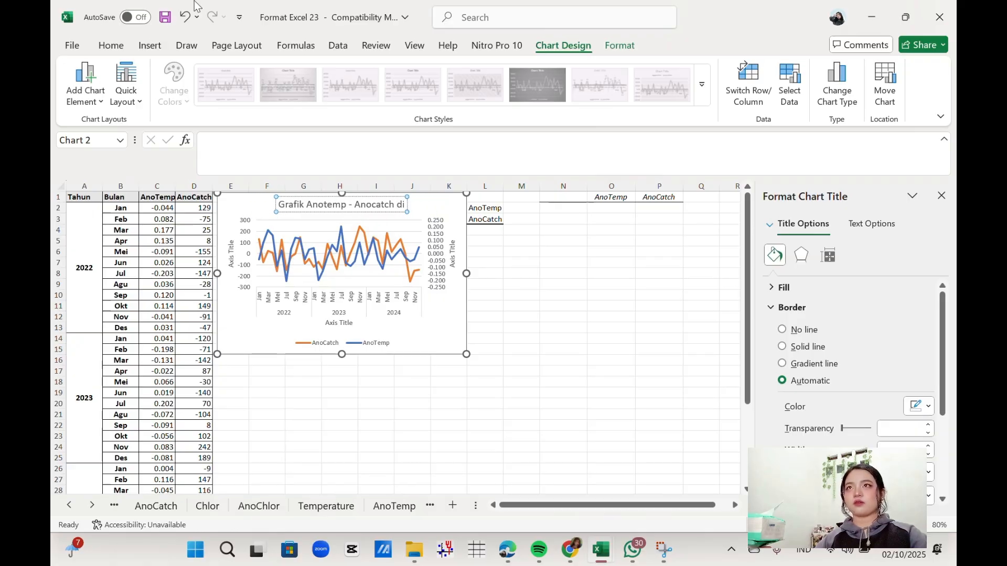
text( Wilayah)
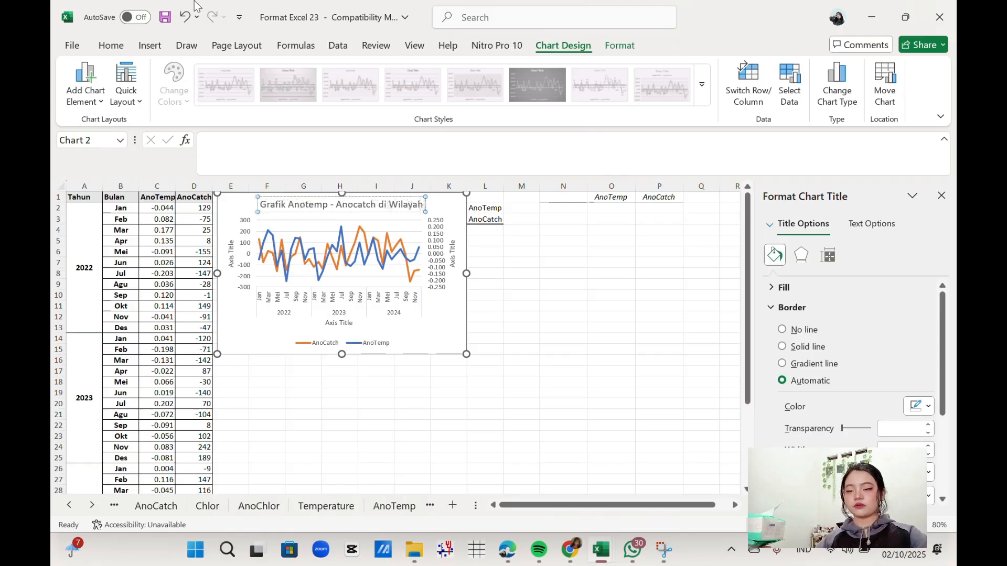
text( Perairan)
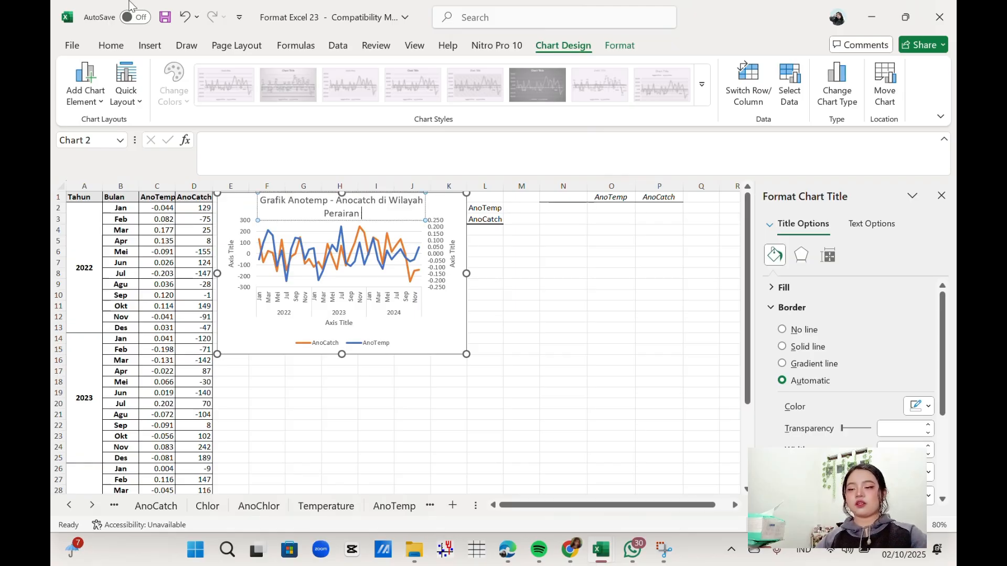
text( Selat B)
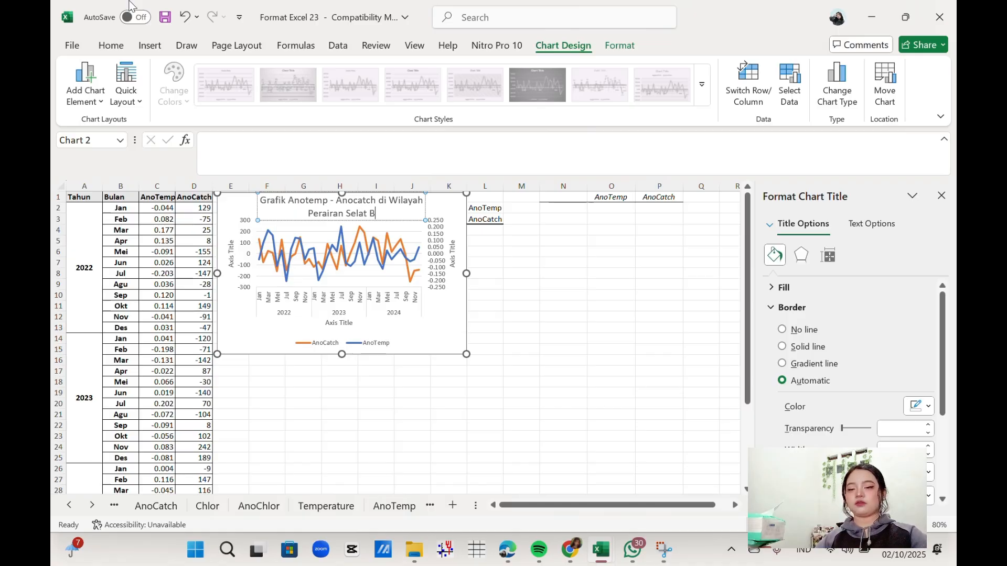
text(ali)
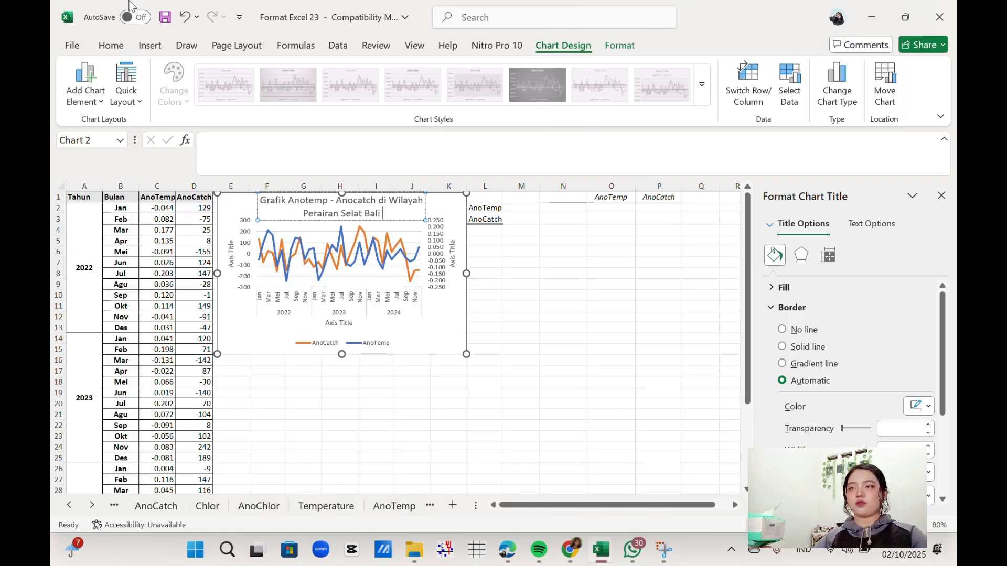
text( 2022)
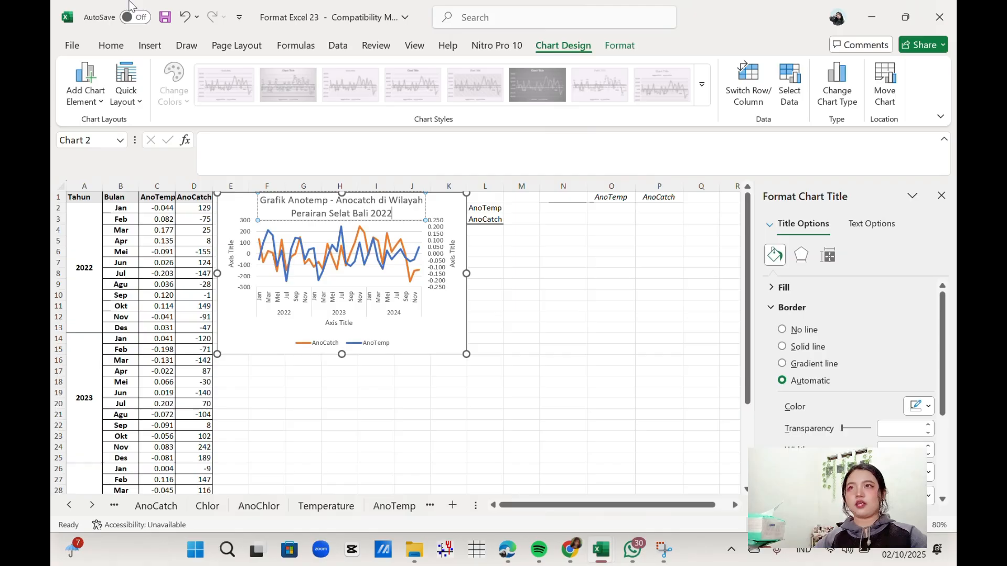
text( -)
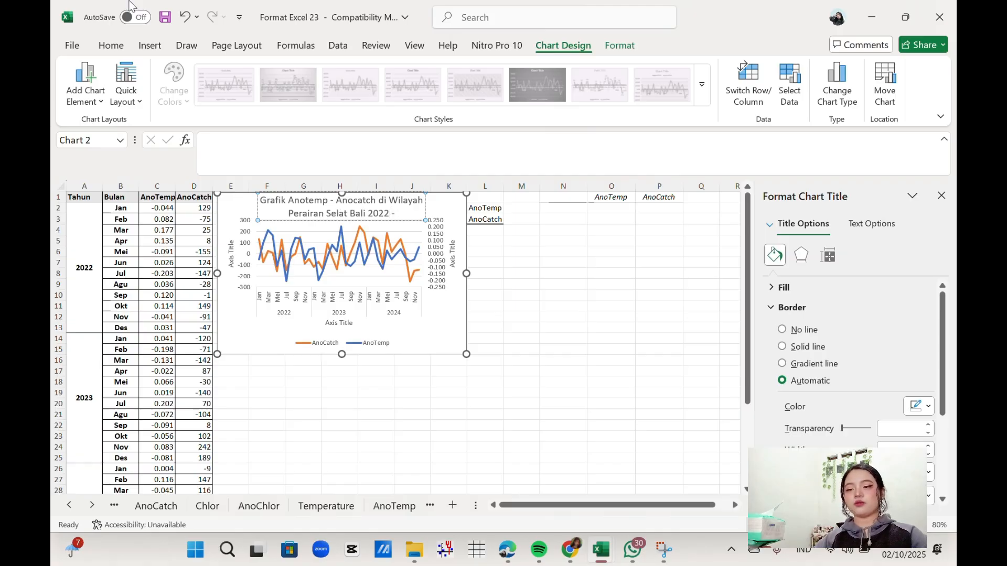
text( 2024)
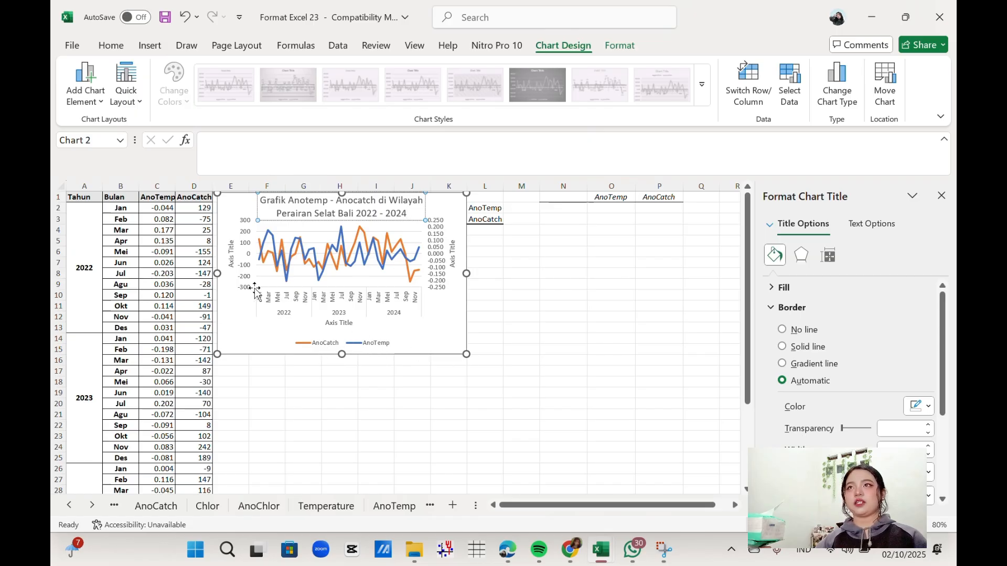
Step: Replace the placeholder title of the chart's primary vertical axis with "AnoCatch"
click(230, 255)
click(233, 248)
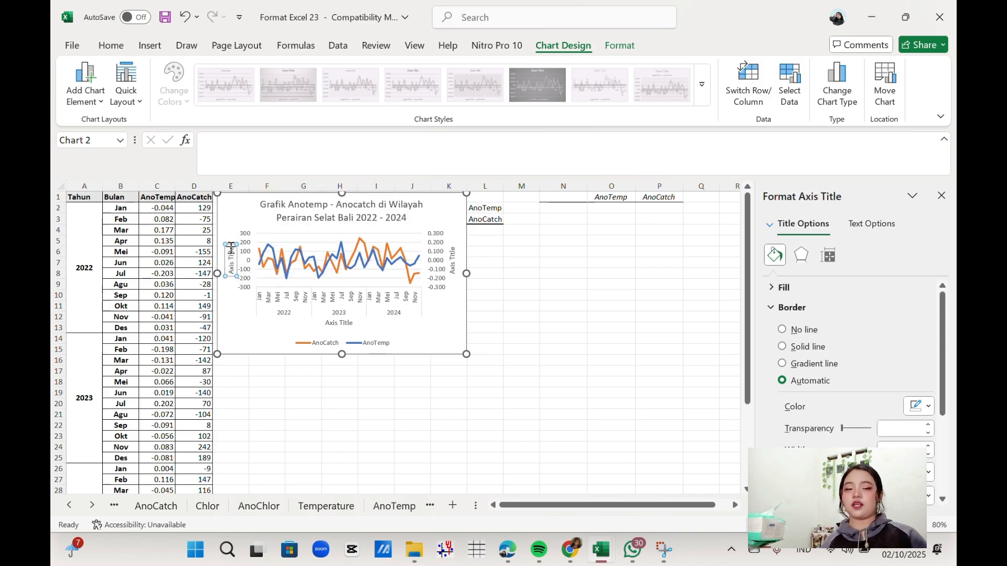
key(BackSpace)
key(BackSpace)
key(BackSpace)
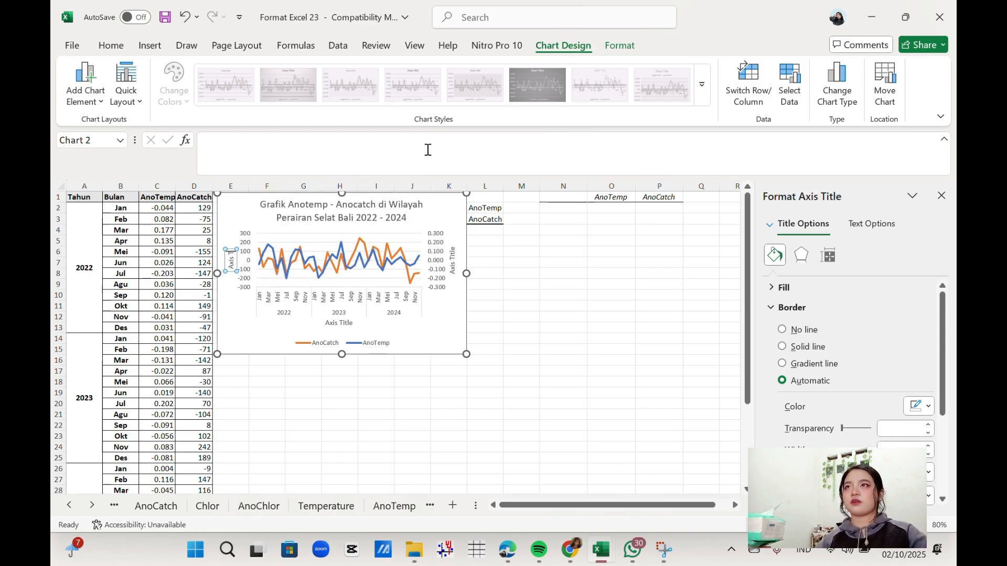
key(BackSpace)
key(BackSpace)
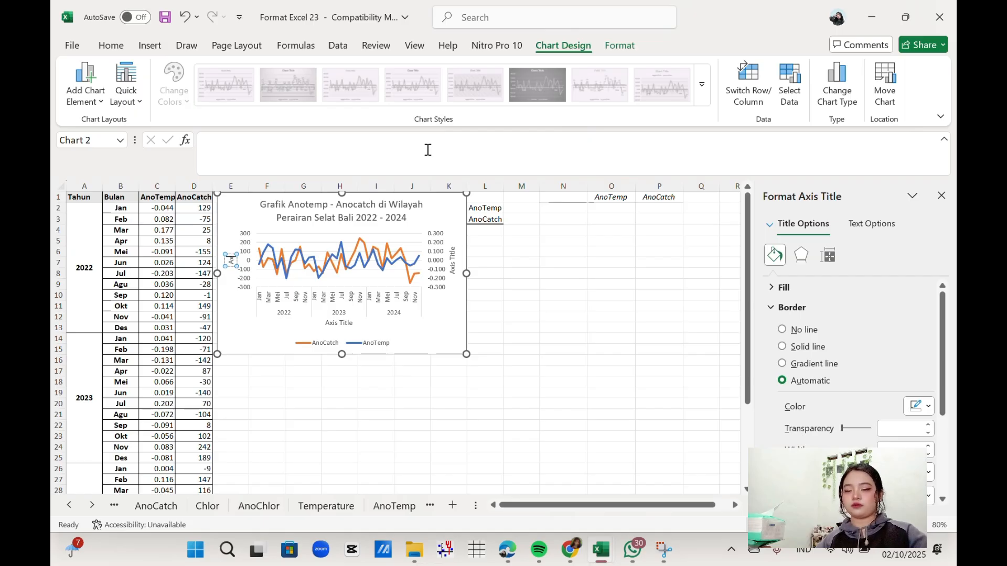
key(BackSpace)
text(no)
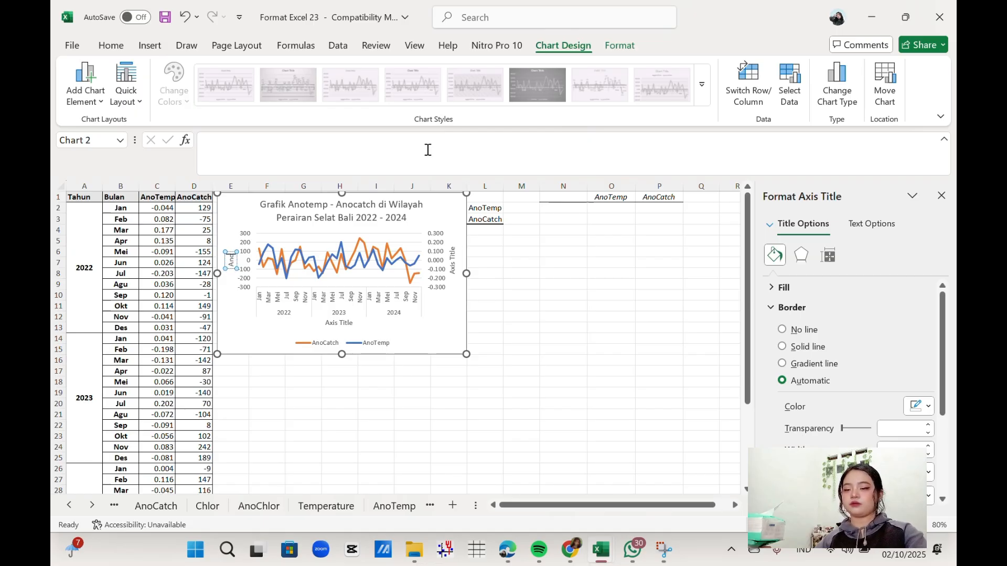
text(catch)
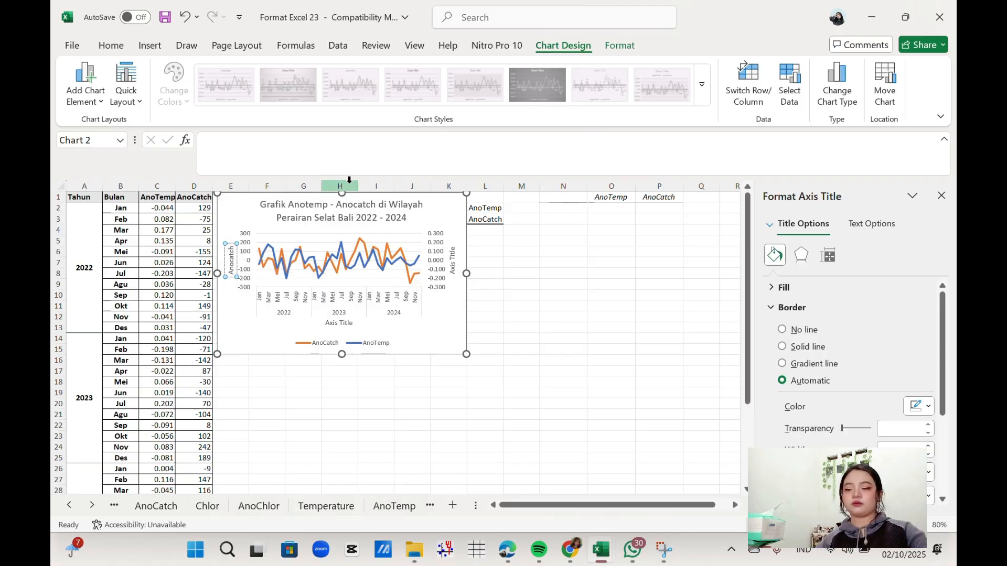
text(C)
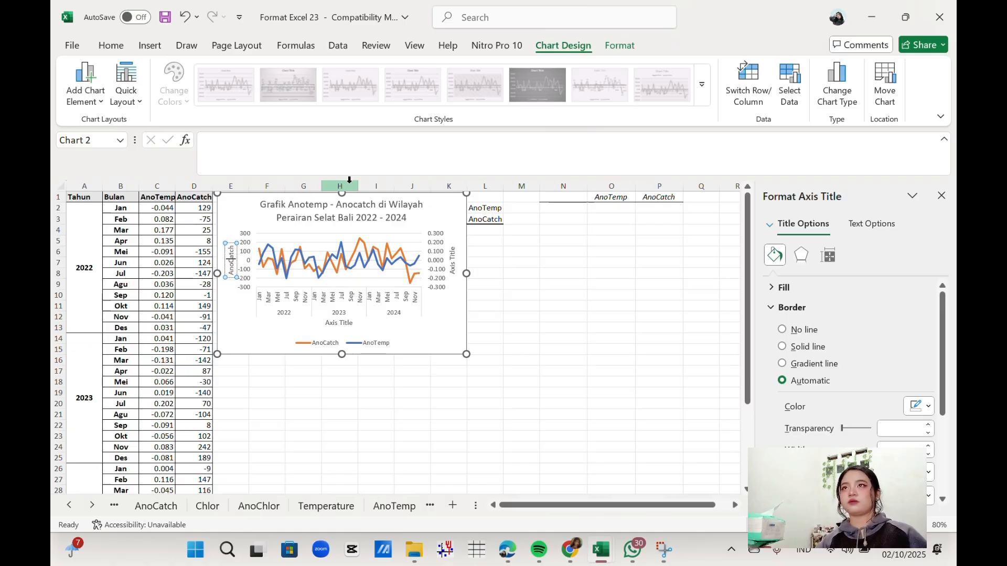
Step: Replace the placeholder title of the chart's secondary vertical axis with "AnoTemp"
click(460, 261)
click(455, 253)
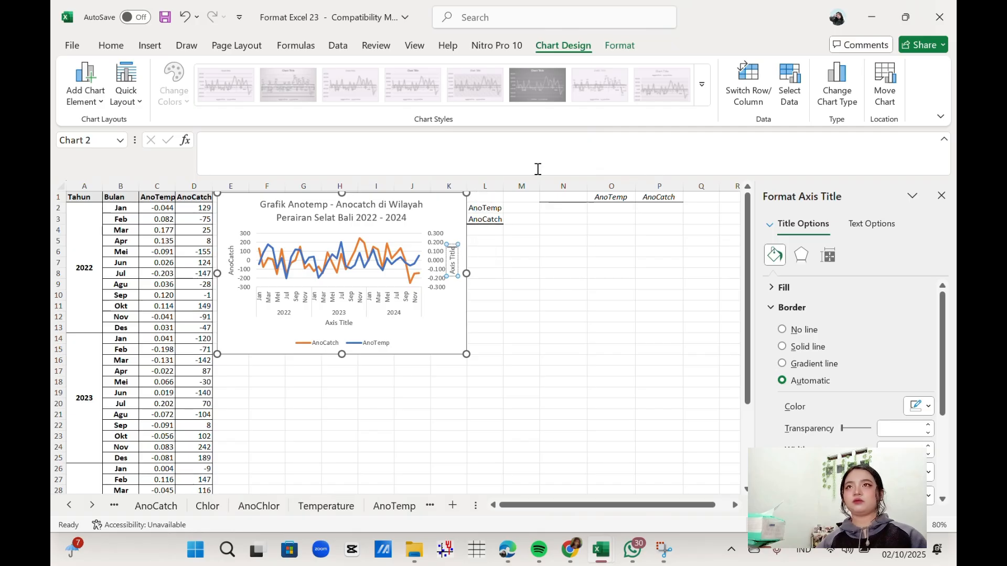
key(BackSpace)
key(BackSpace)
key(BackSpace)
key(BackSpace)
key(BackSpace)
key(BackSpace)
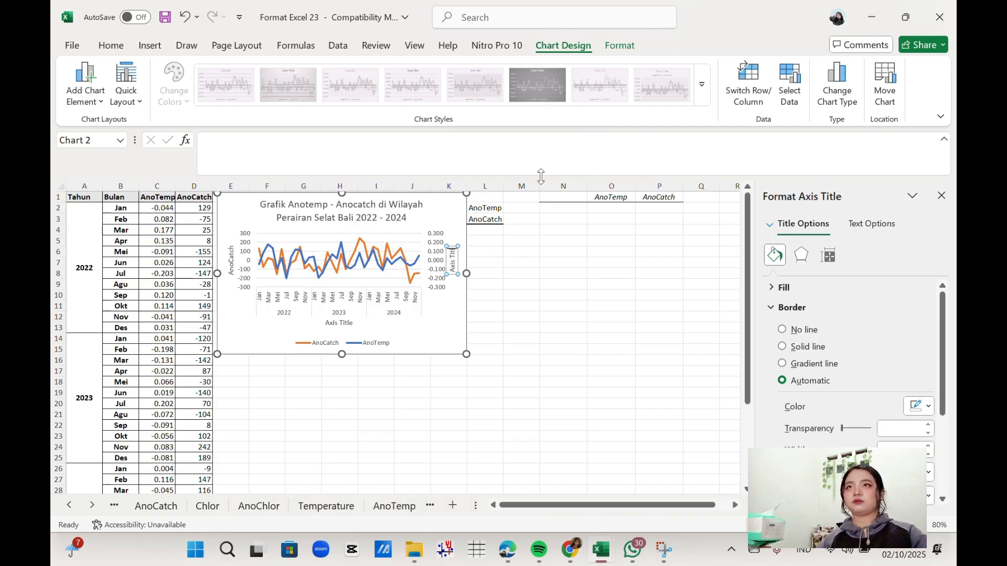
key(BackSpace)
key(BackSpace)
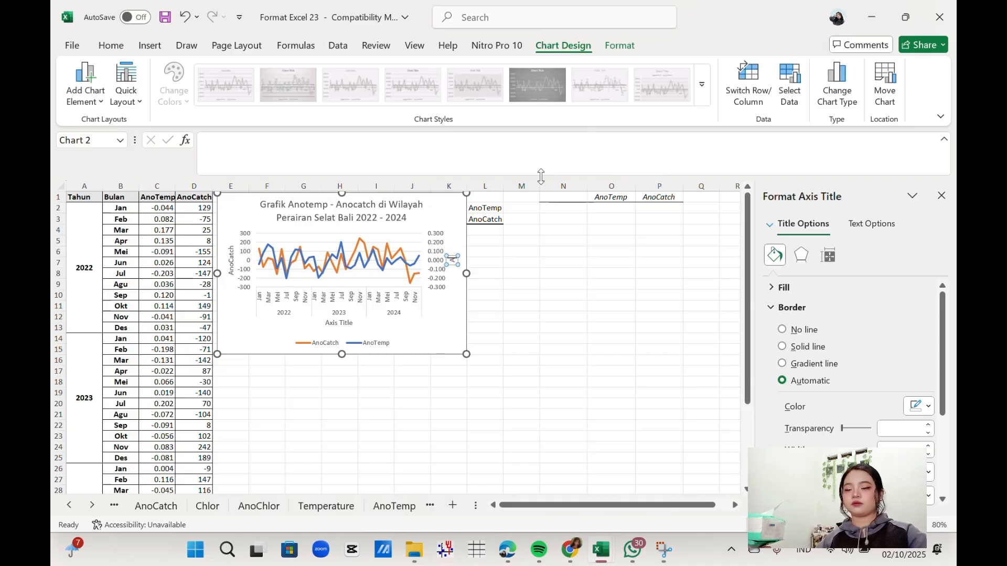
text(n)
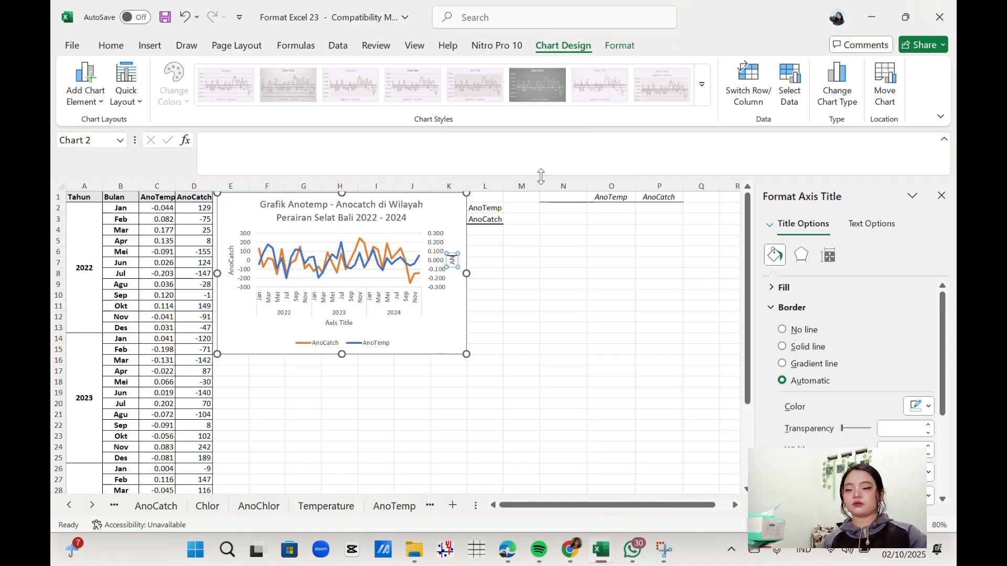
text(oT)
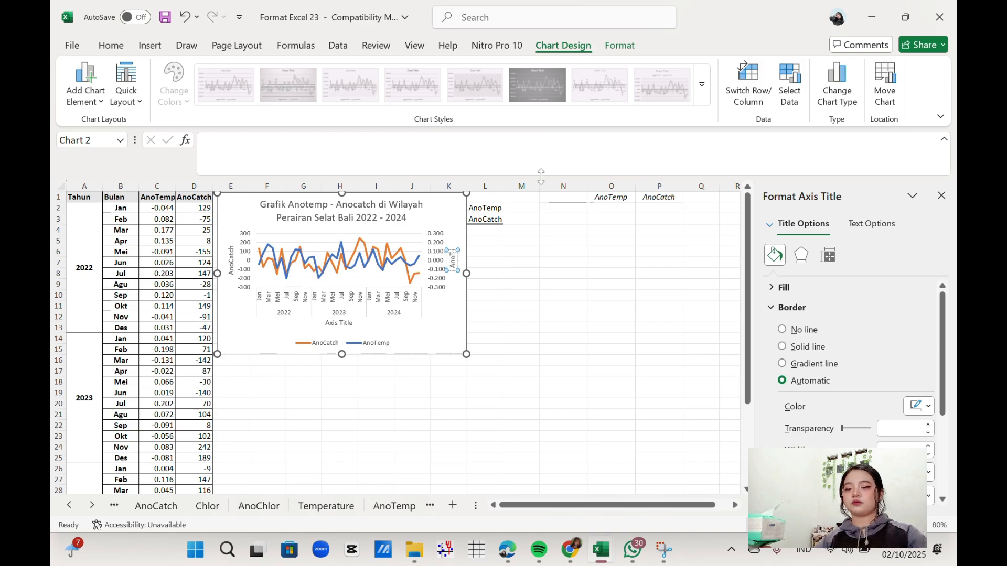
text(emp)
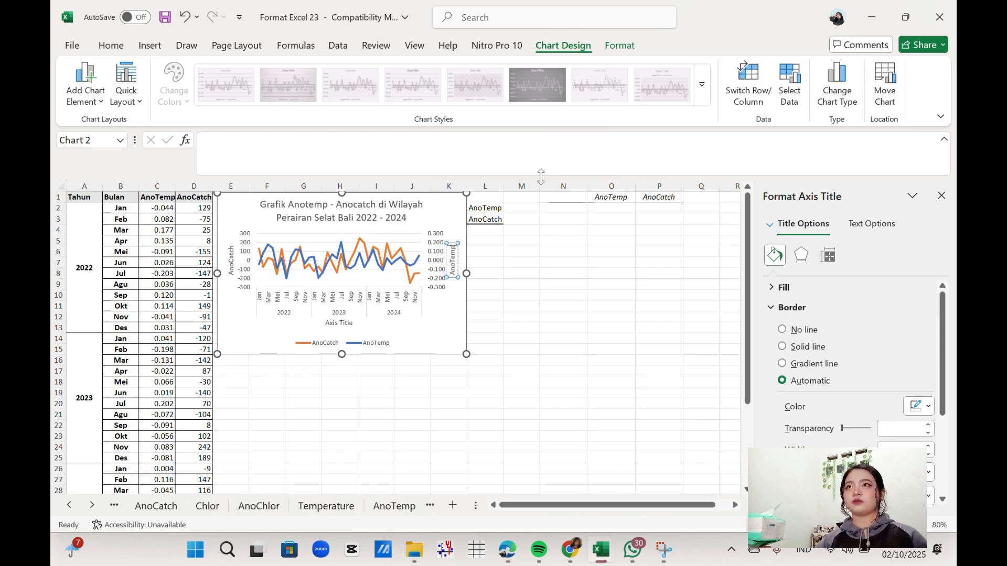
Step: Correct the capitalization in the chart title so it reads "AnoTemp - AnoCatch"
click(311, 205)
click(309, 205)
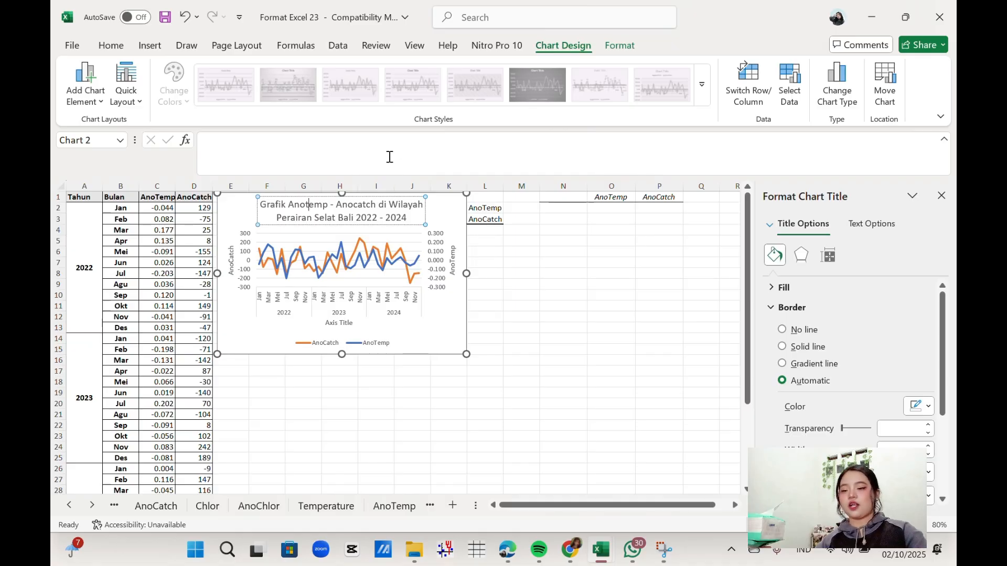
key(Delete)
text(T)
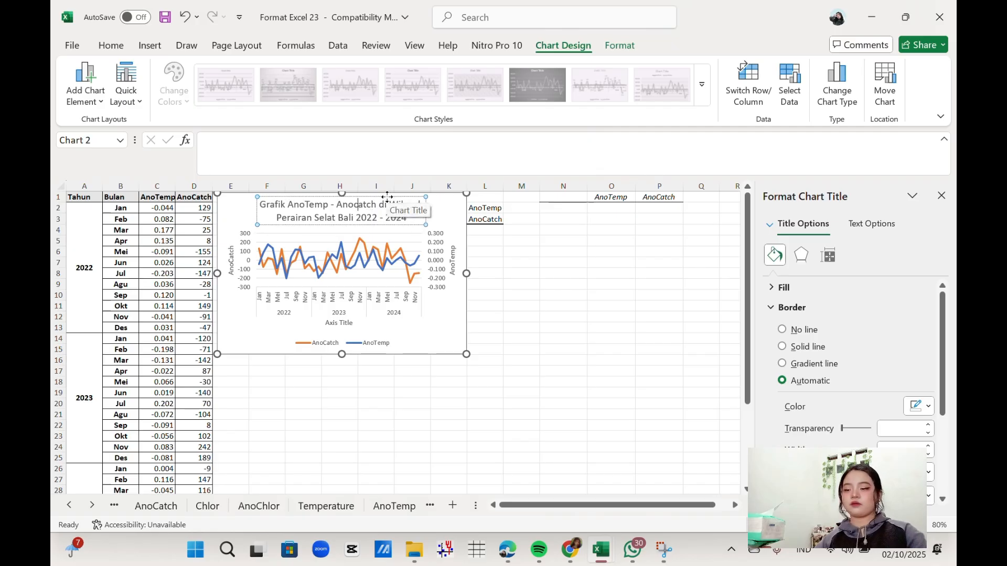
key(BackSpace)
text(C)
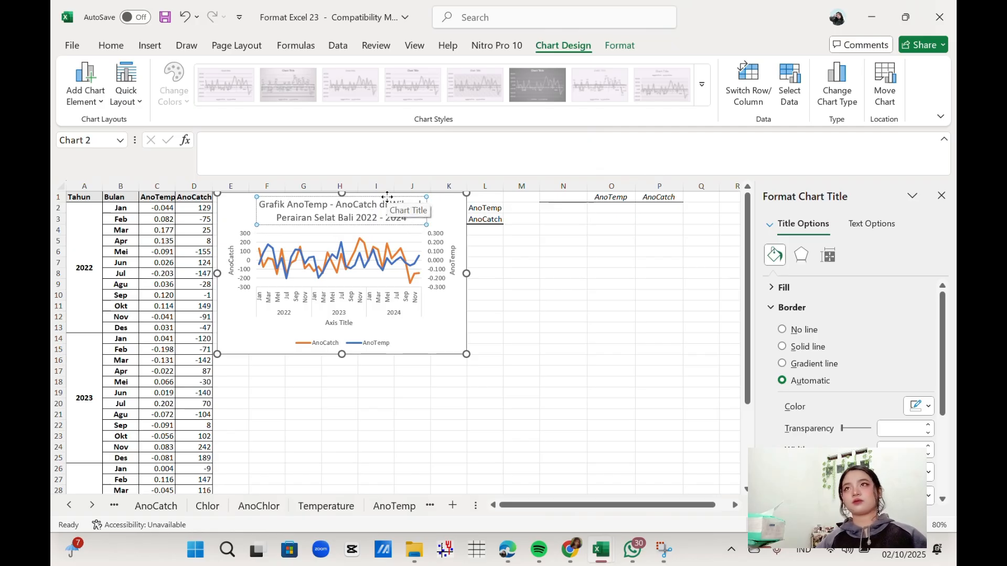
click(546, 282)
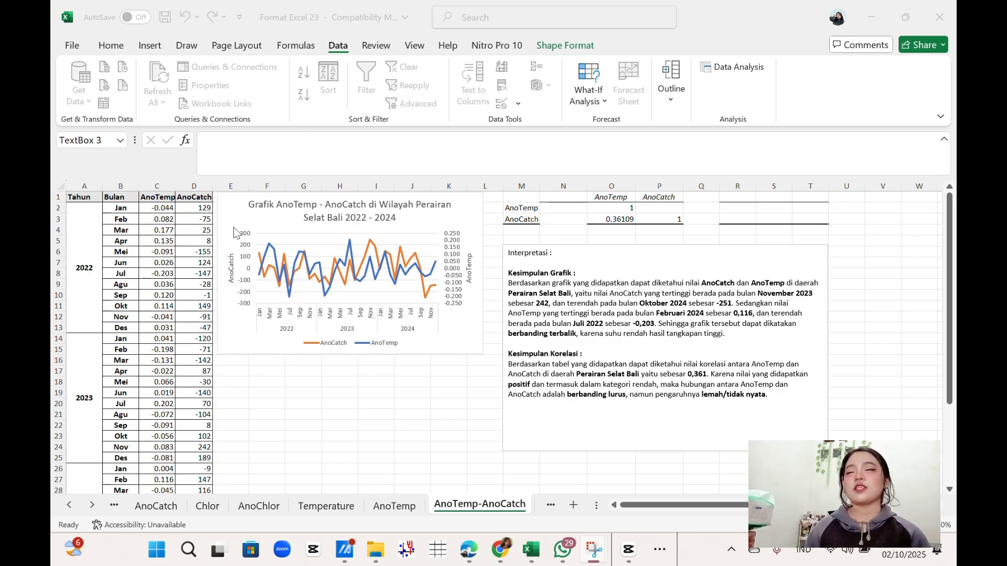
Step: Run a Correlation analysis on C2:D37 grouped by columns, with the output range starting at R1
click(179, 232)
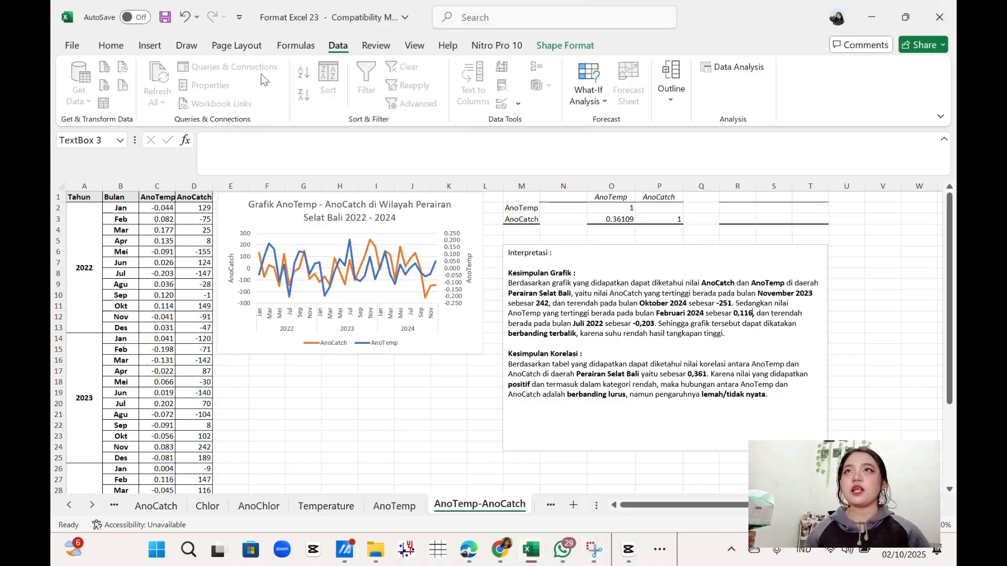
click(752, 66)
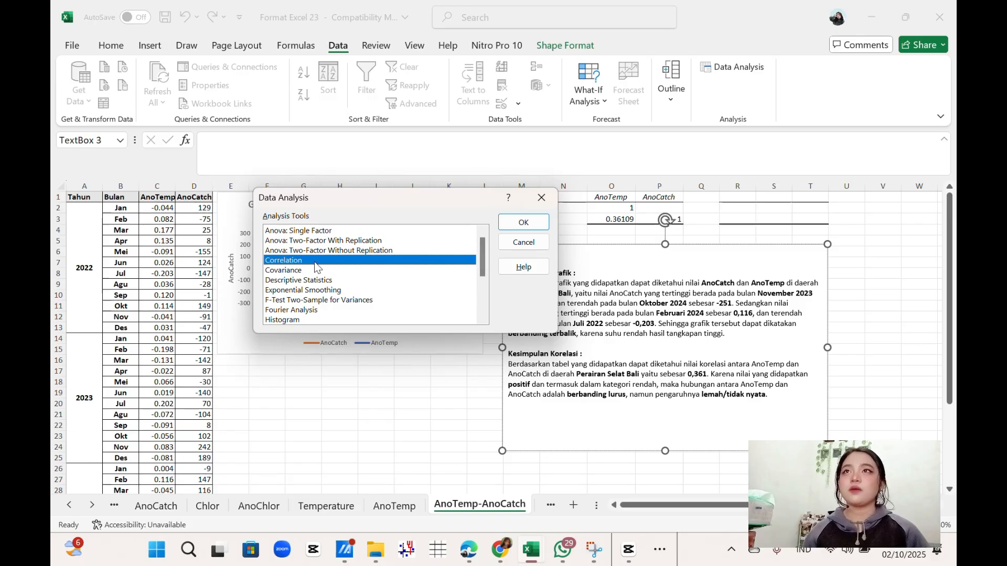
click(520, 223)
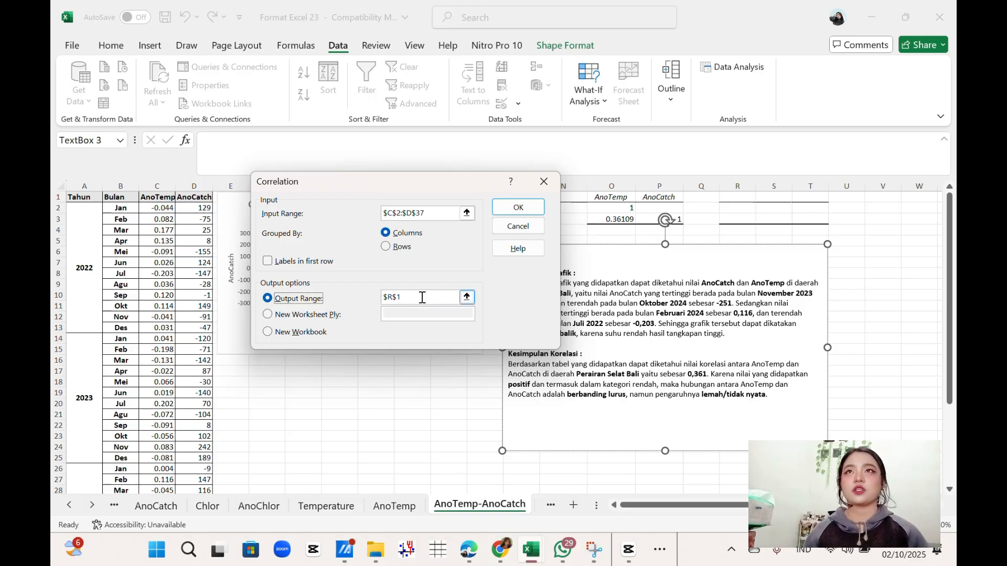
click(517, 209)
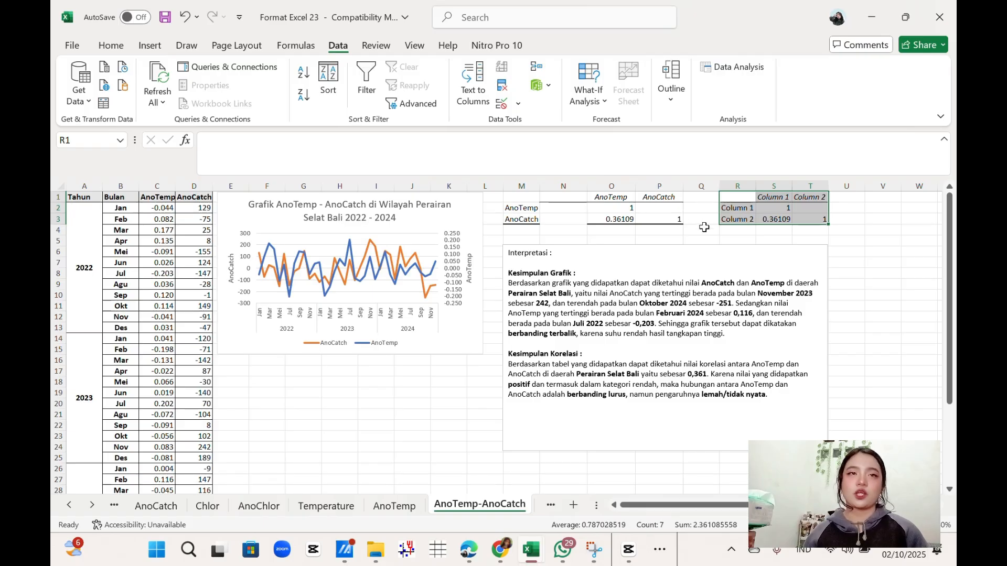
click(858, 242)
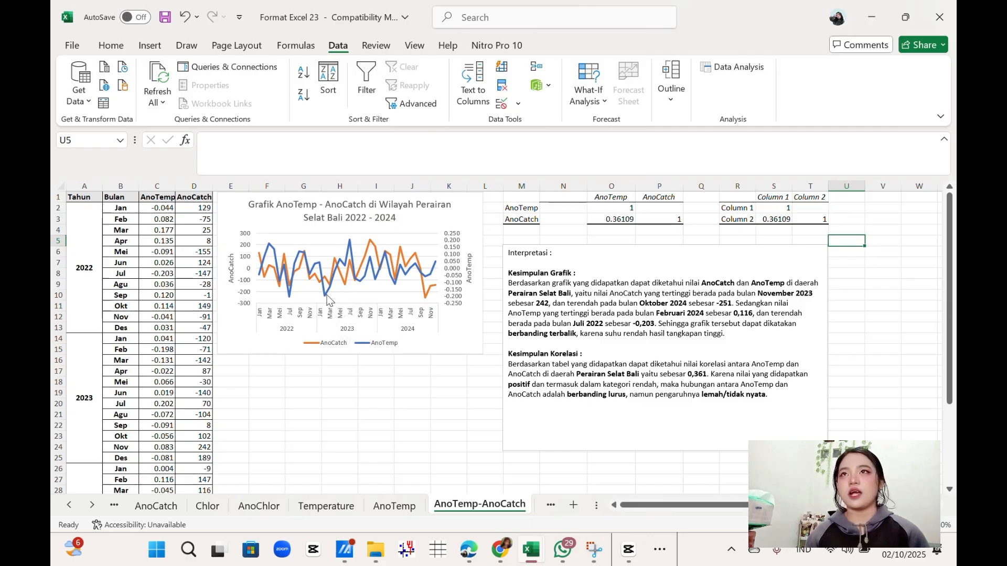
Step: Read the highest and lowest AnoCatch and AnoTemp points on the line chart for the interpretation
mouse_move(370, 245)
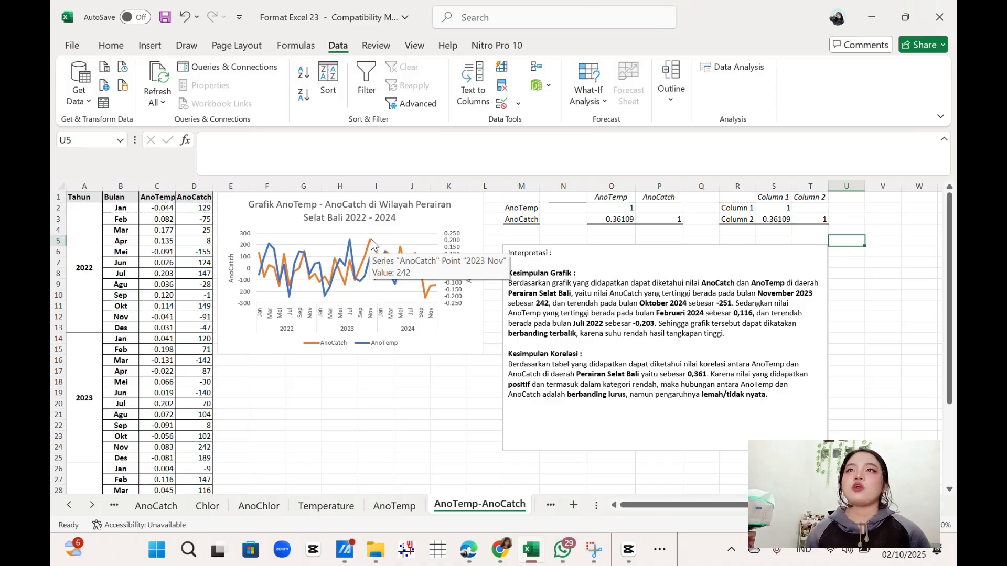
mouse_move(426, 301)
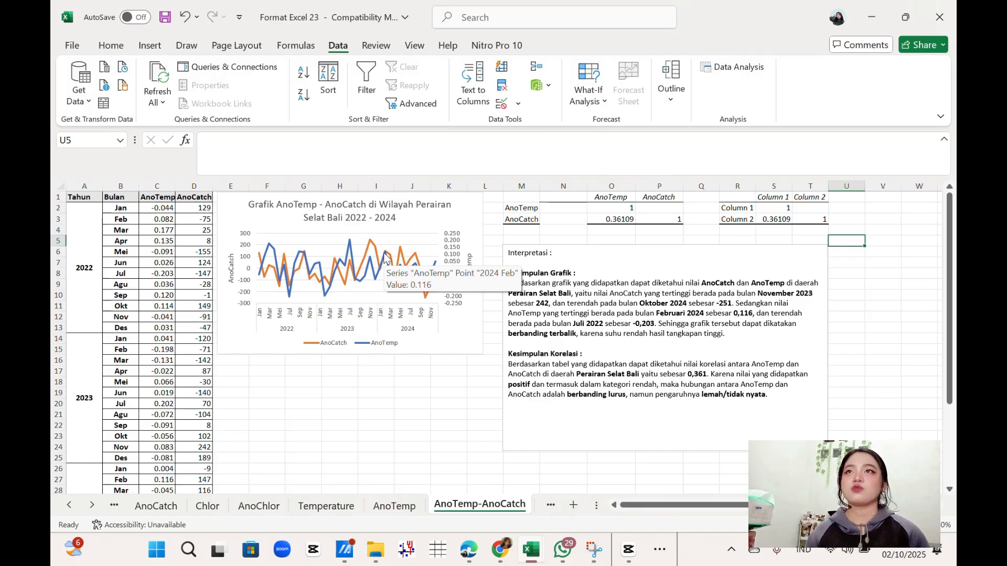
mouse_move(352, 269)
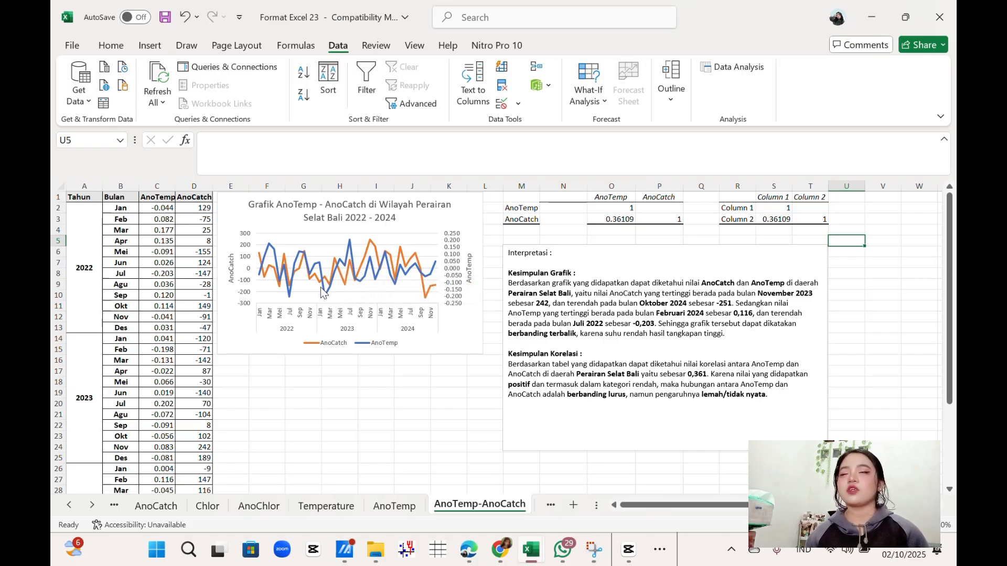
mouse_move(325, 295)
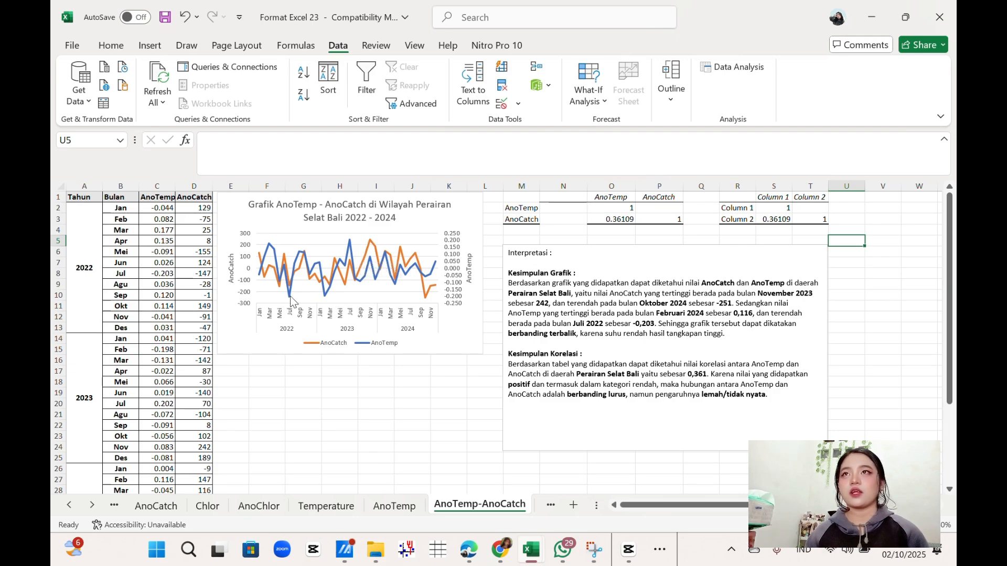
mouse_move(290, 301)
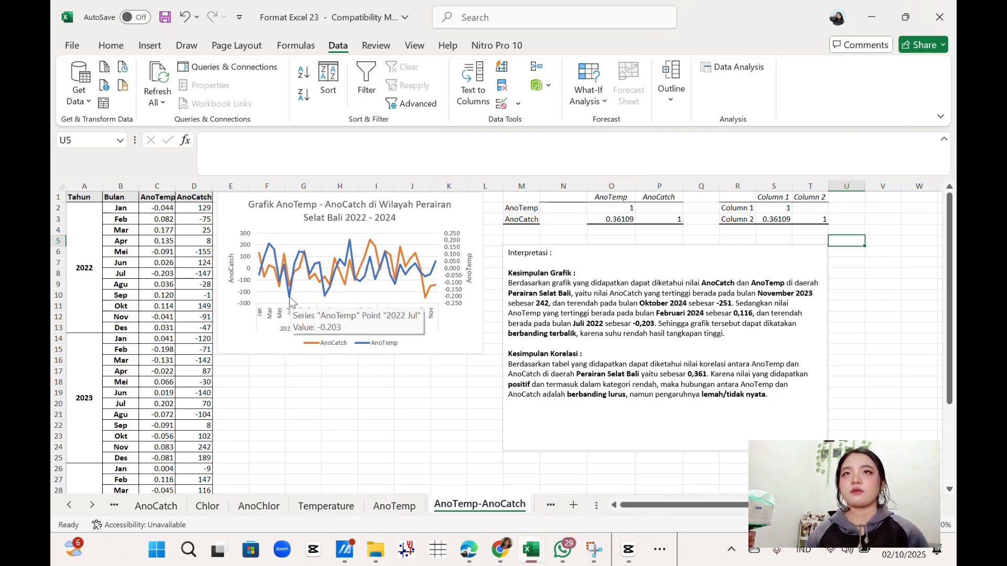
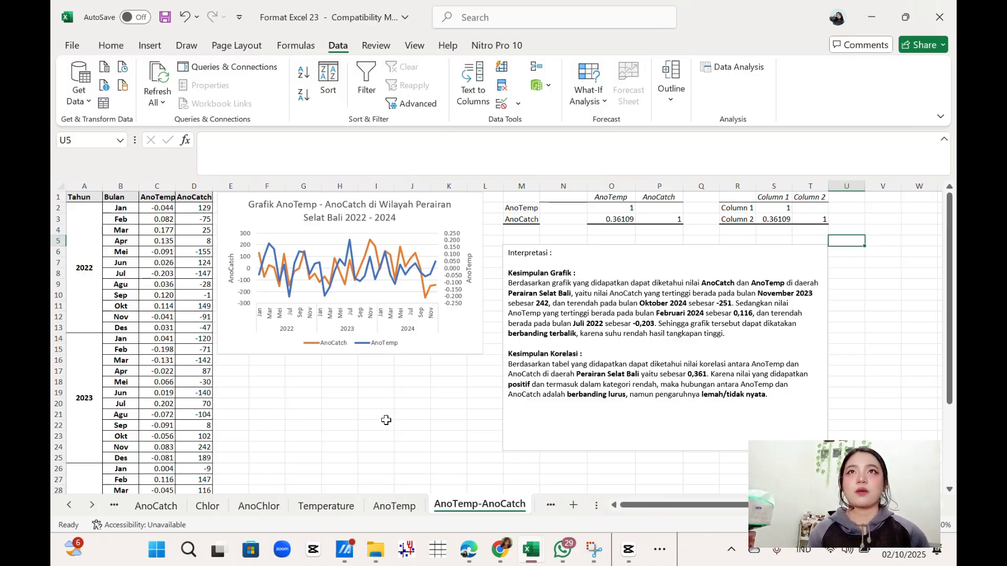
Step: Look through the remaining comparison sheets, including AnoCloro-AnoCatch and SOI-AnoCacth, up to the All Data sheet
click(552, 509)
click(523, 507)
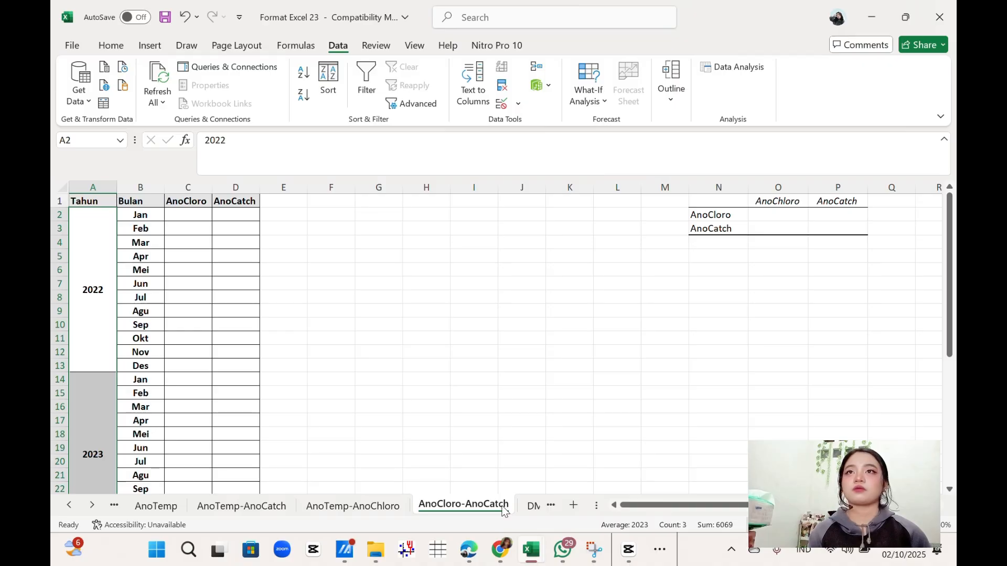
click(524, 508)
click(510, 506)
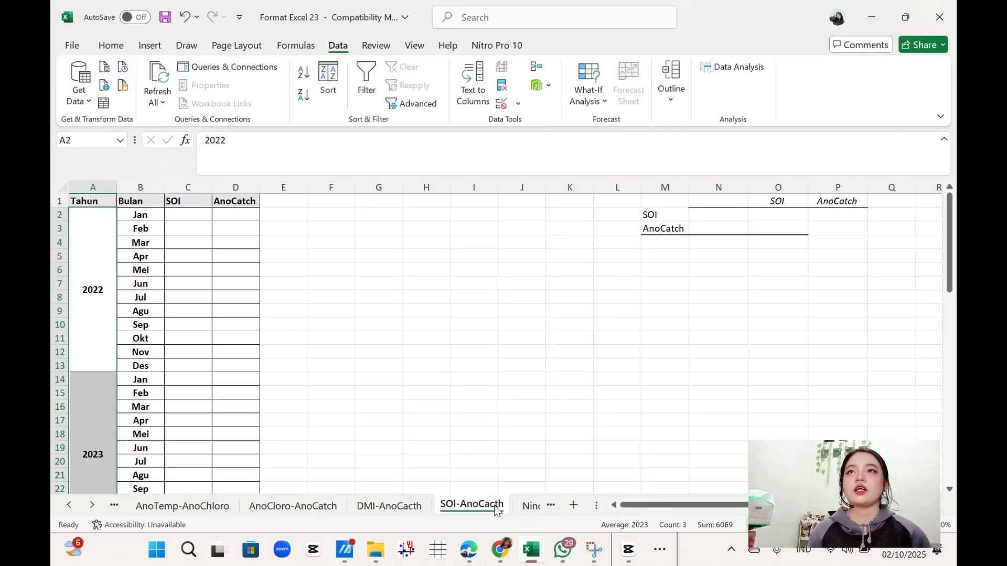
click(531, 507)
click(511, 507)
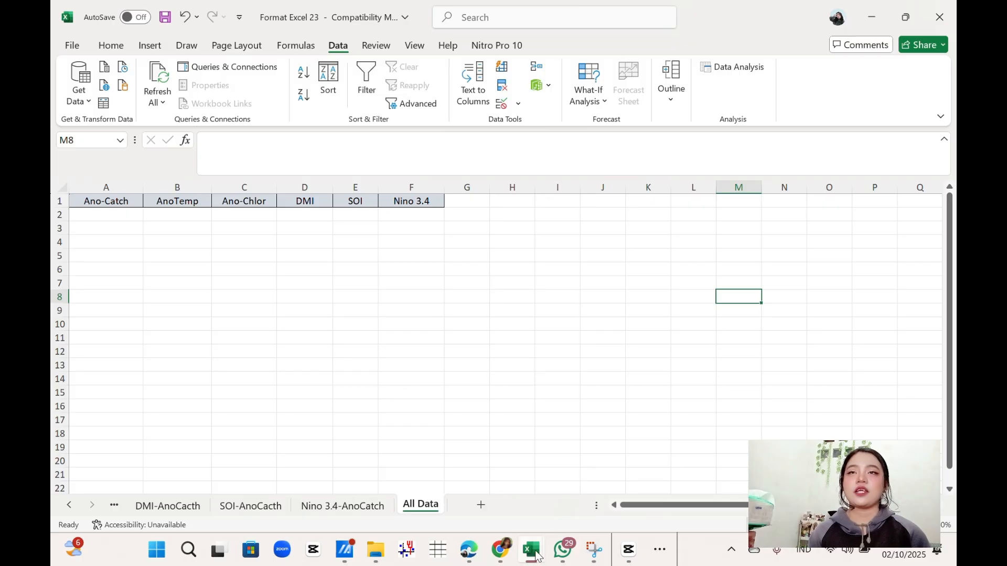
Step: Check the monthly index tables in the open DMI and SOI workbooks against the All Data sheet of Format Excel 23
mouse_move(539, 551)
mouse_move(662, 489)
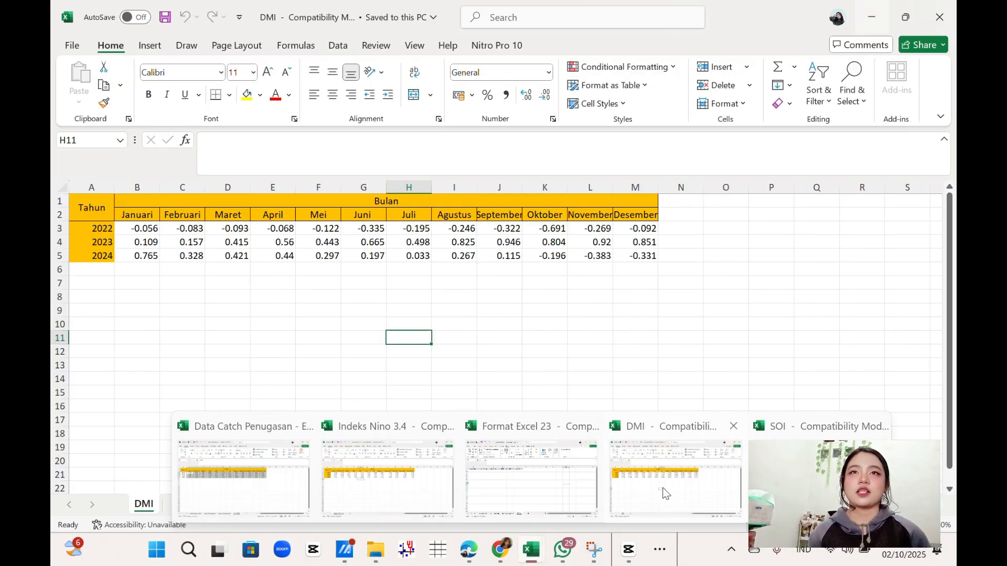
mouse_move(818, 480)
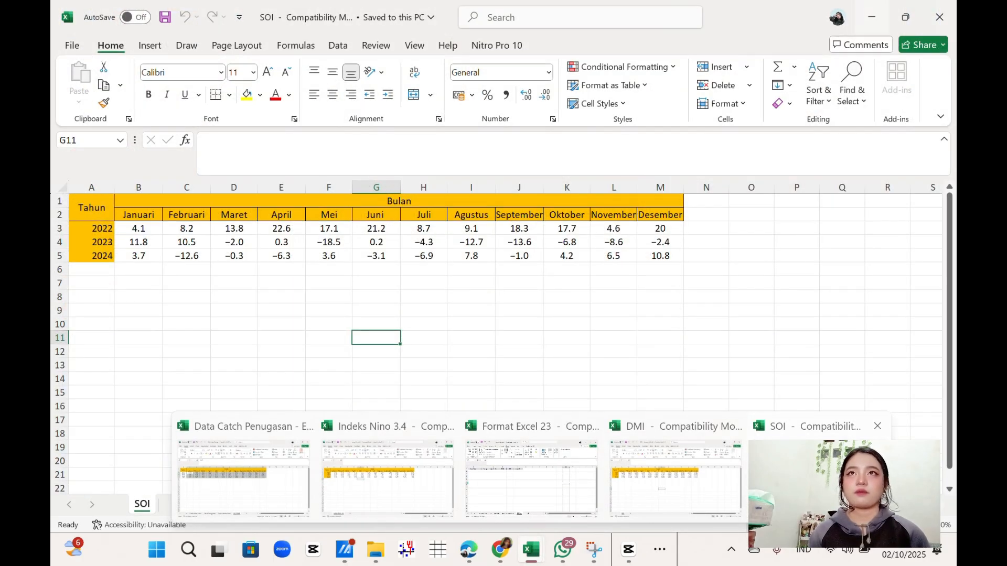
mouse_move(714, 485)
click(531, 479)
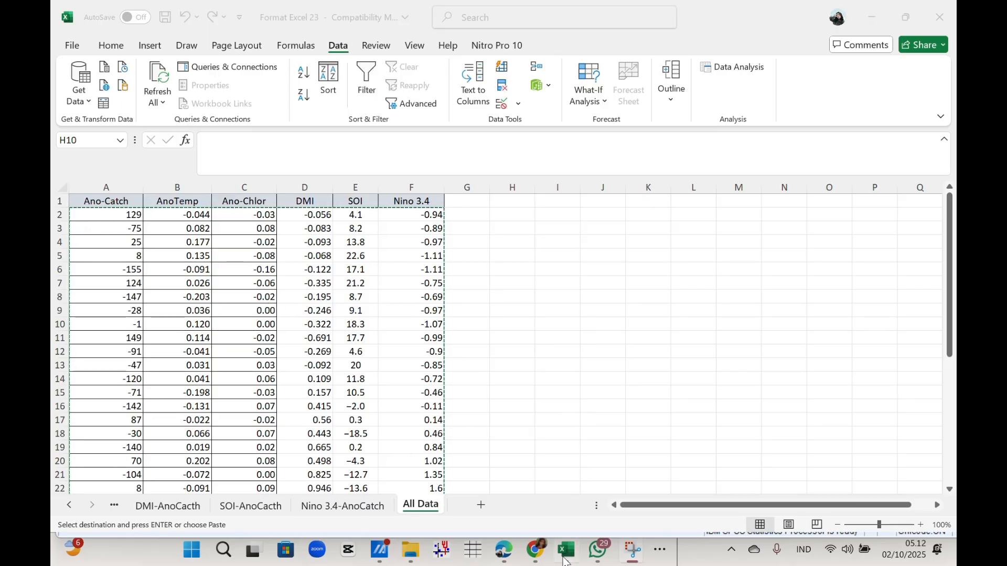
mouse_move(566, 560)
mouse_move(565, 485)
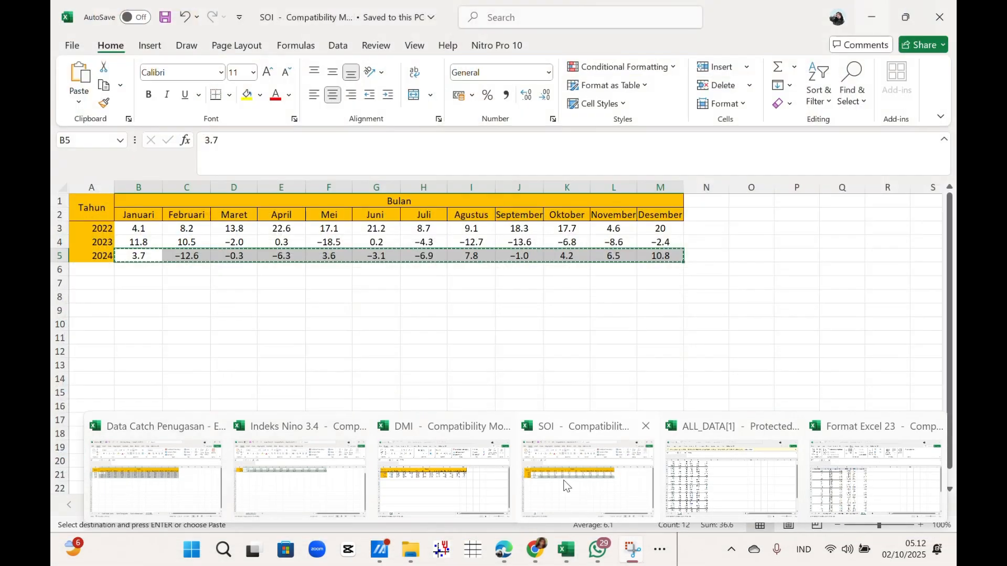
mouse_move(458, 481)
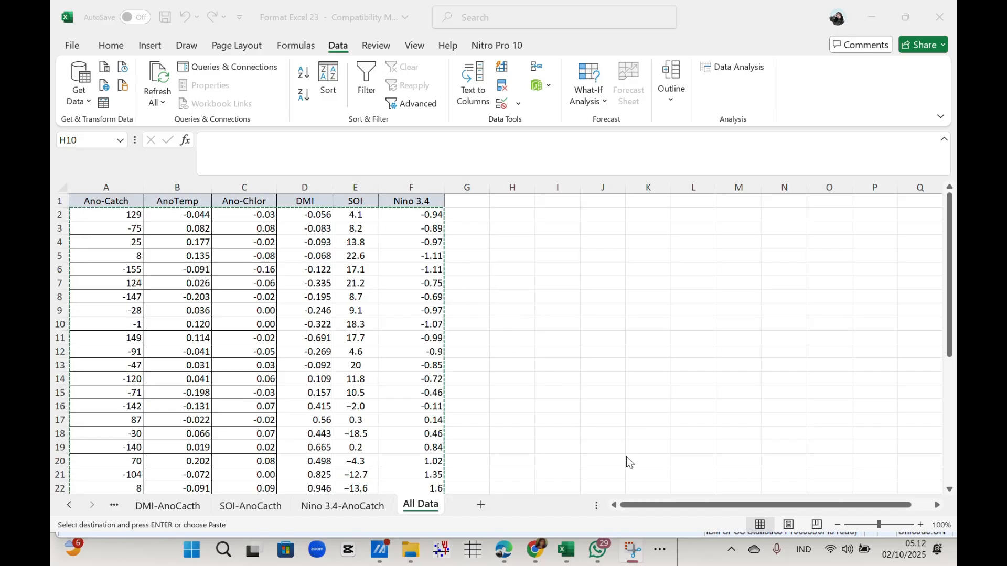
Step: Switch to IBM SPSS Statistics and review the variable definitions and the data values of the six imported variables
click(669, 555)
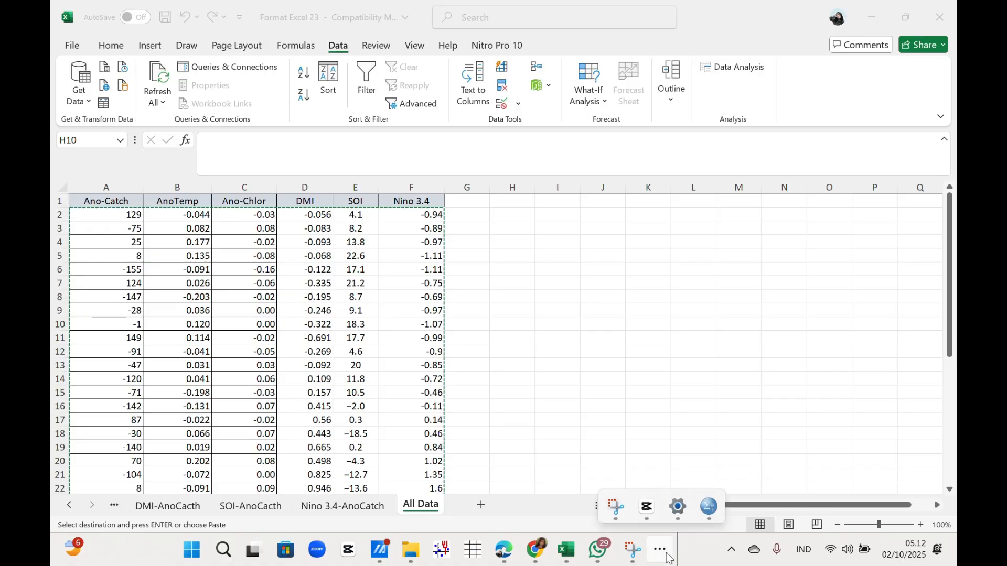
click(709, 508)
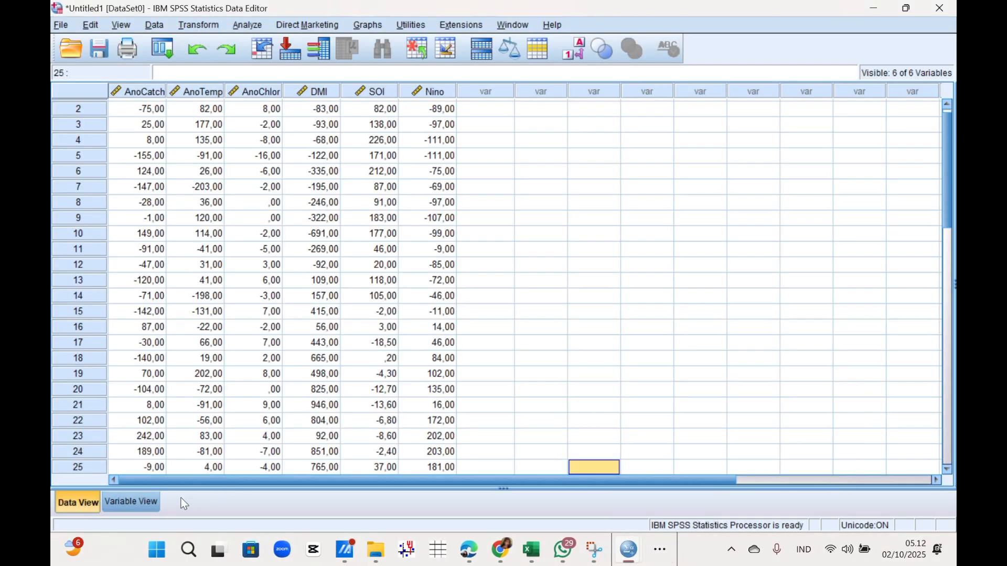
click(153, 503)
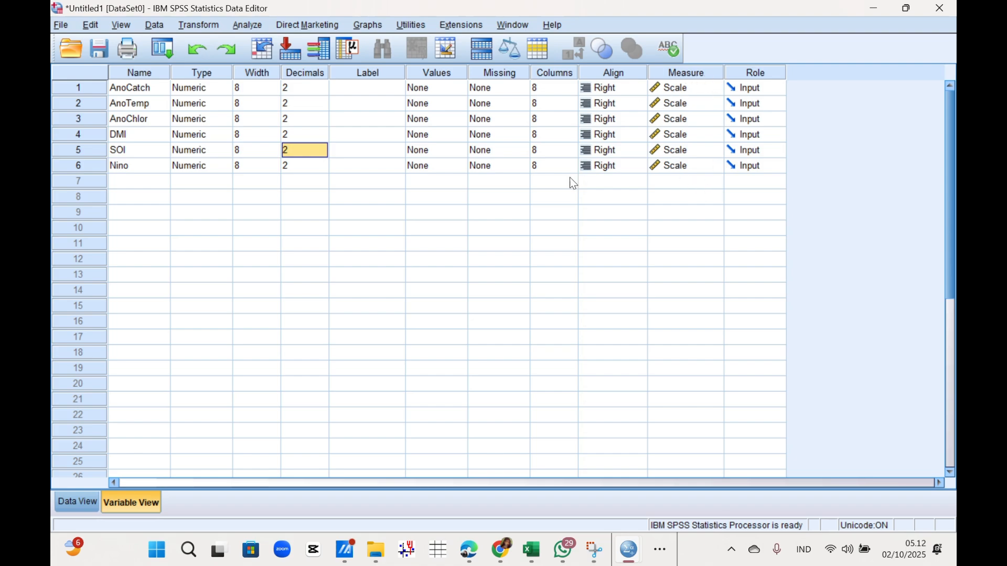
click(62, 507)
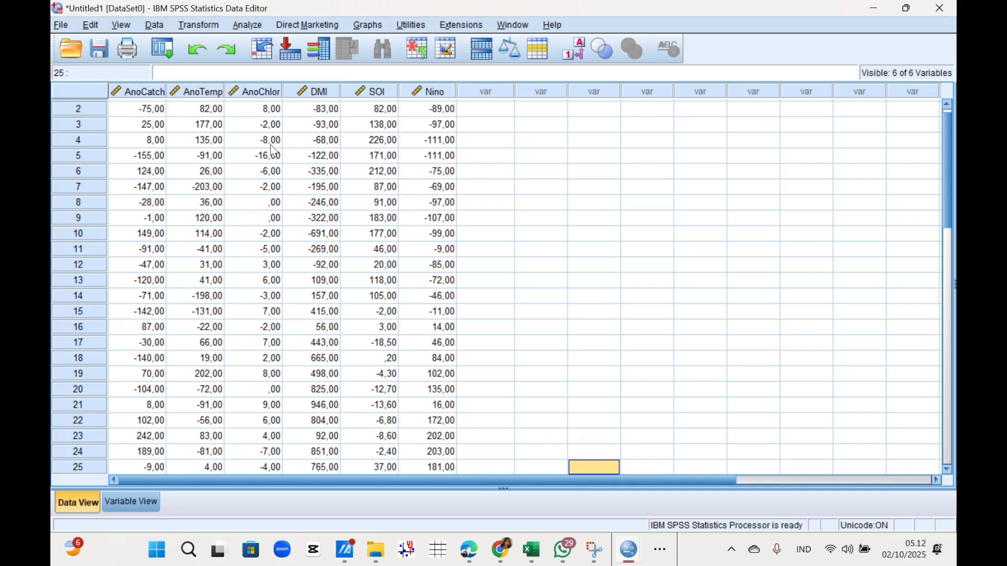
Step: Start a Factor dimension reduction analysis and assign AnoCatch as the selection variable
click(254, 26)
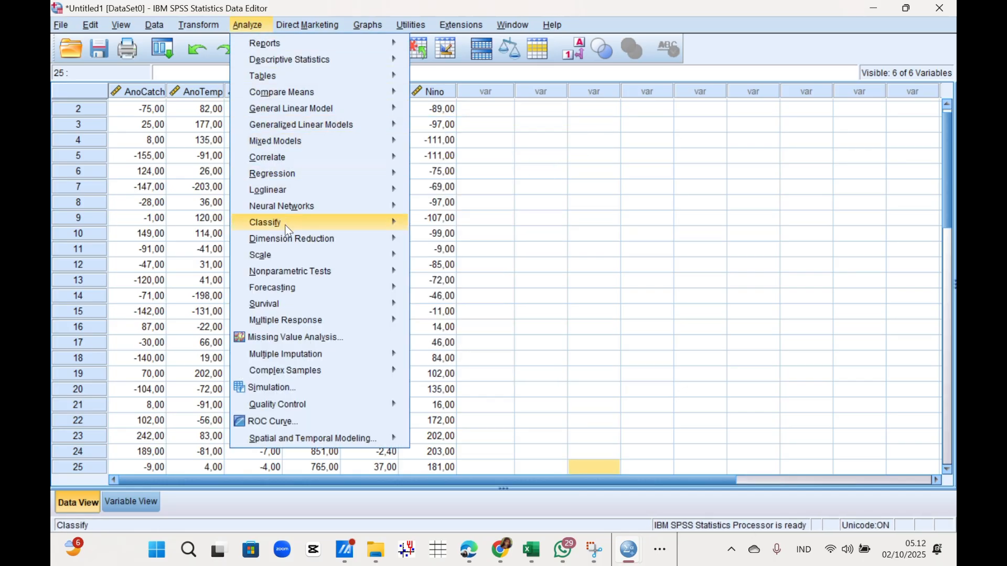
mouse_move(292, 245)
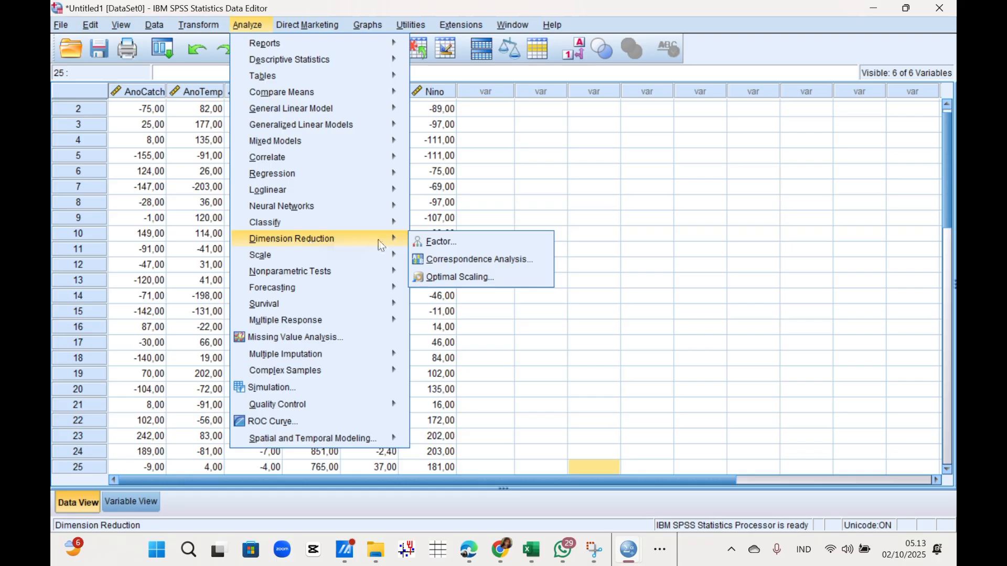
click(423, 242)
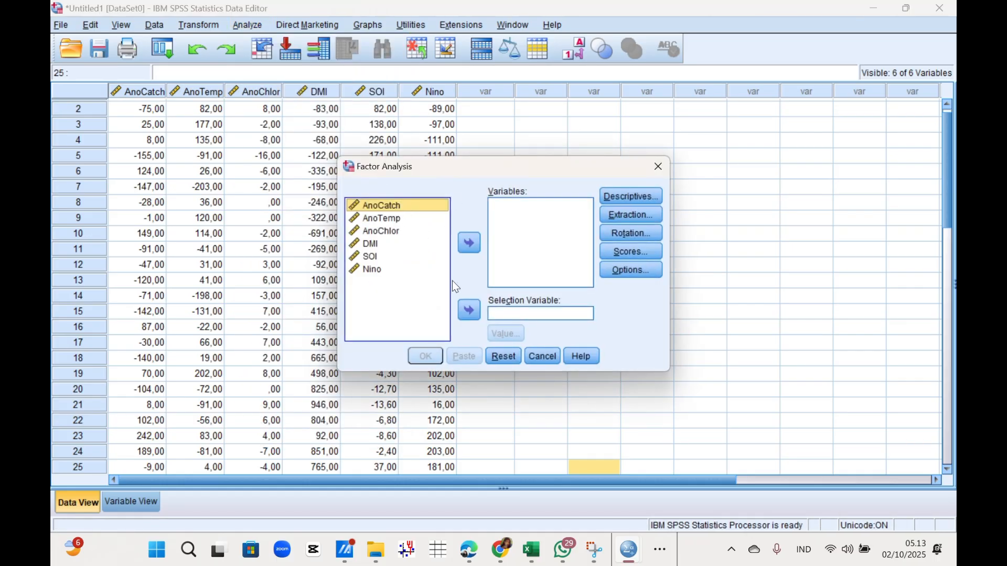
click(469, 312)
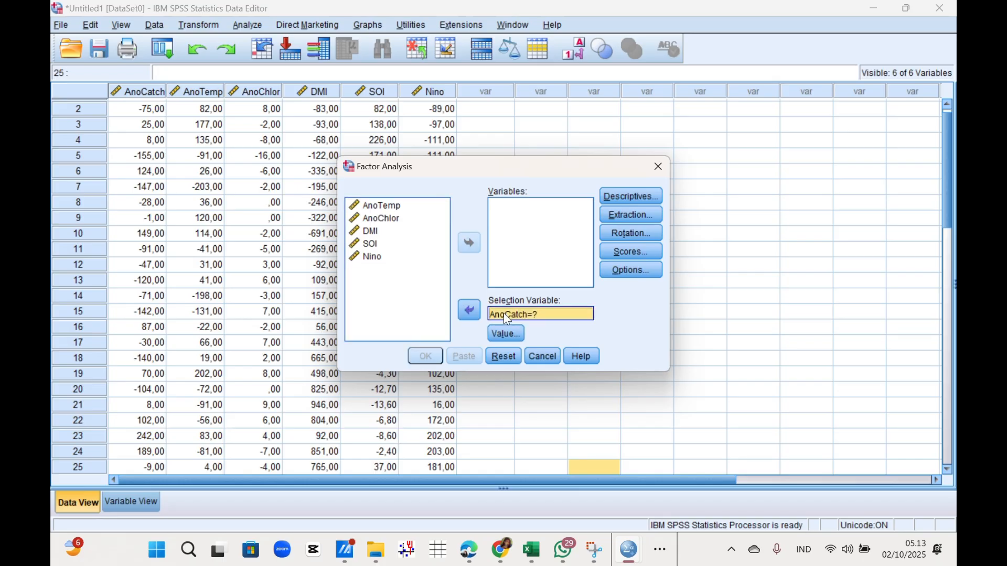
Step: Add AnoTemp, AnoChlor, DMI, SOI and Nino to the factor analysis variables
click(377, 210)
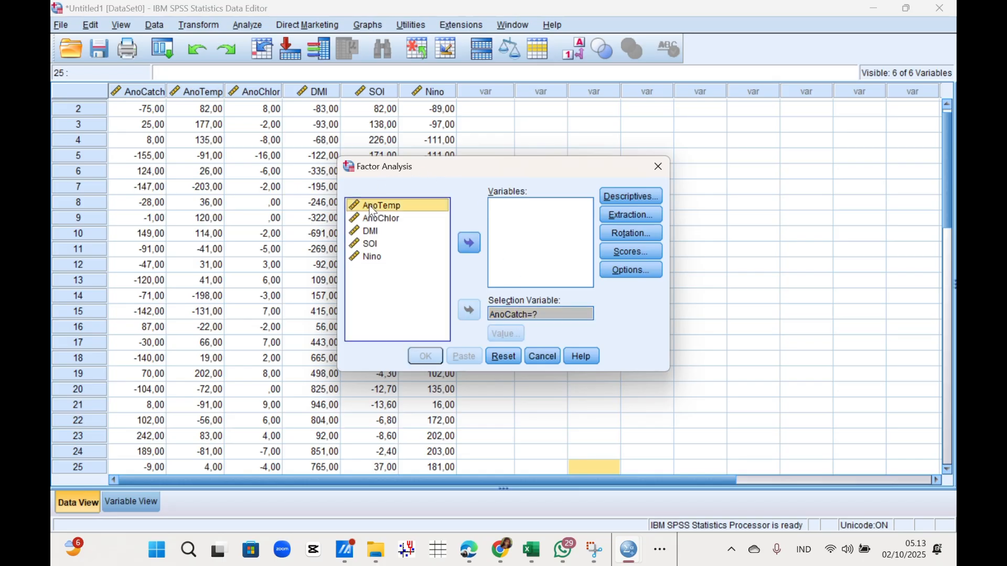
key(Down)
key(Down)
key(Down)
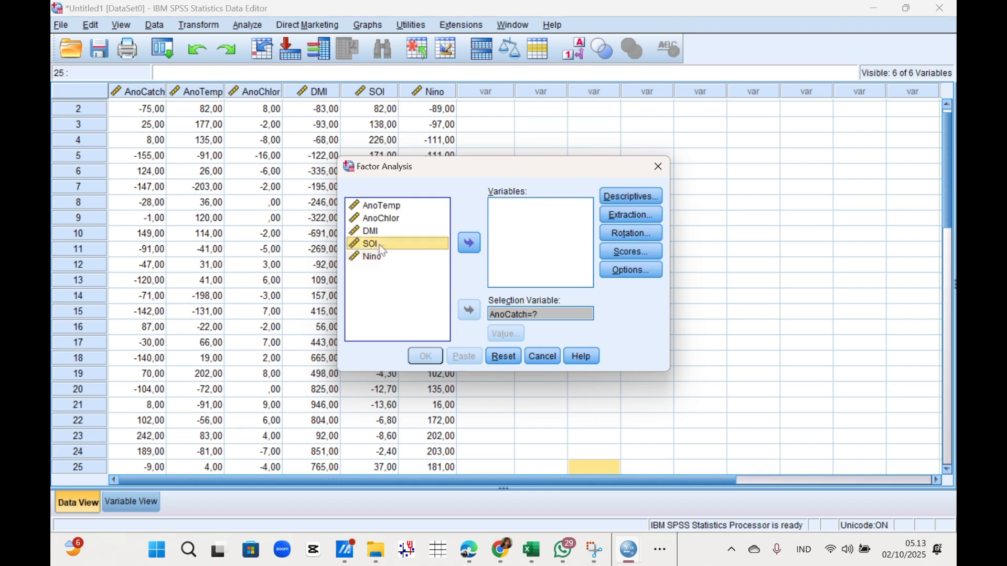
click(384, 209)
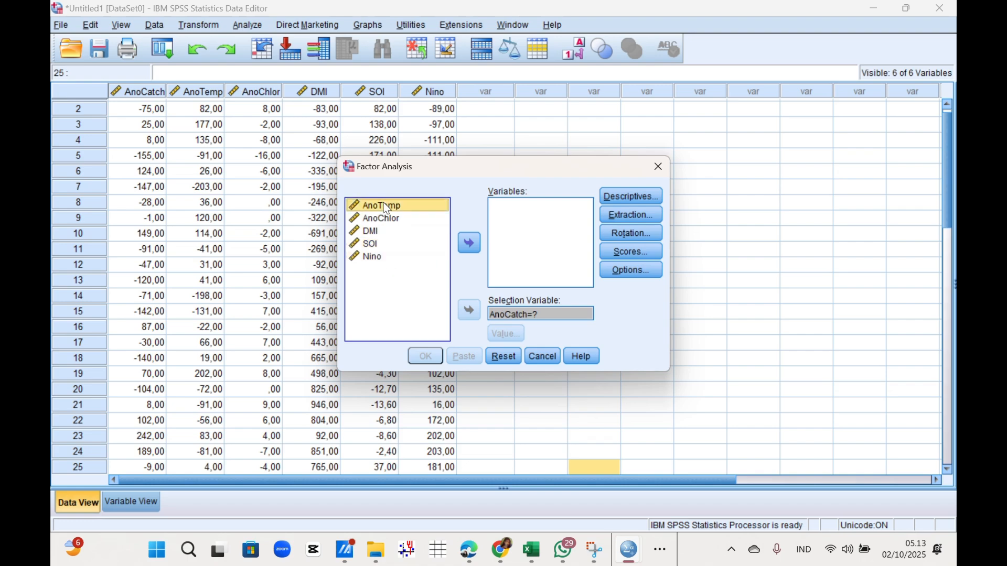
click(473, 244)
click(412, 205)
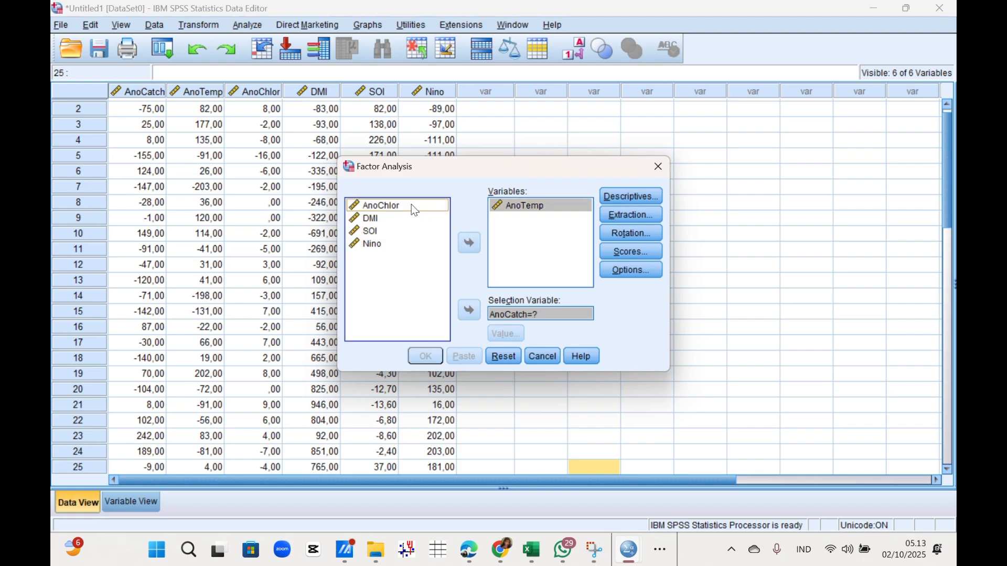
click(461, 248)
click(400, 206)
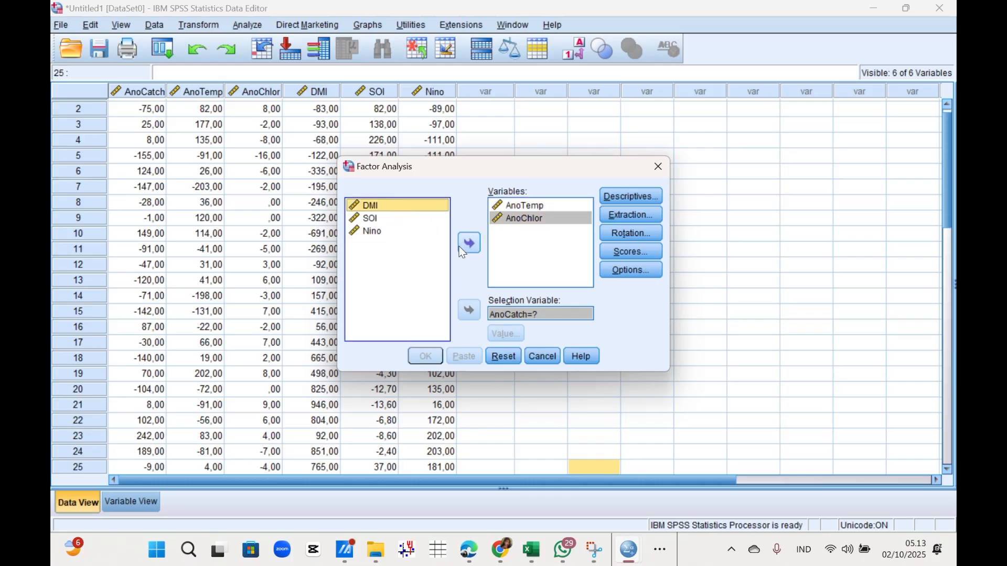
click(469, 244)
click(393, 206)
click(468, 245)
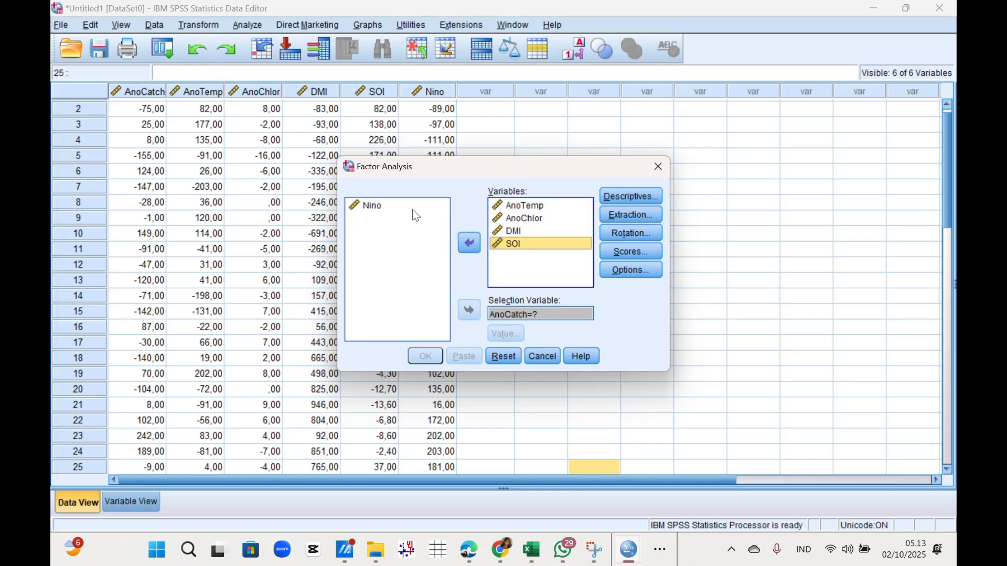
click(414, 206)
click(469, 246)
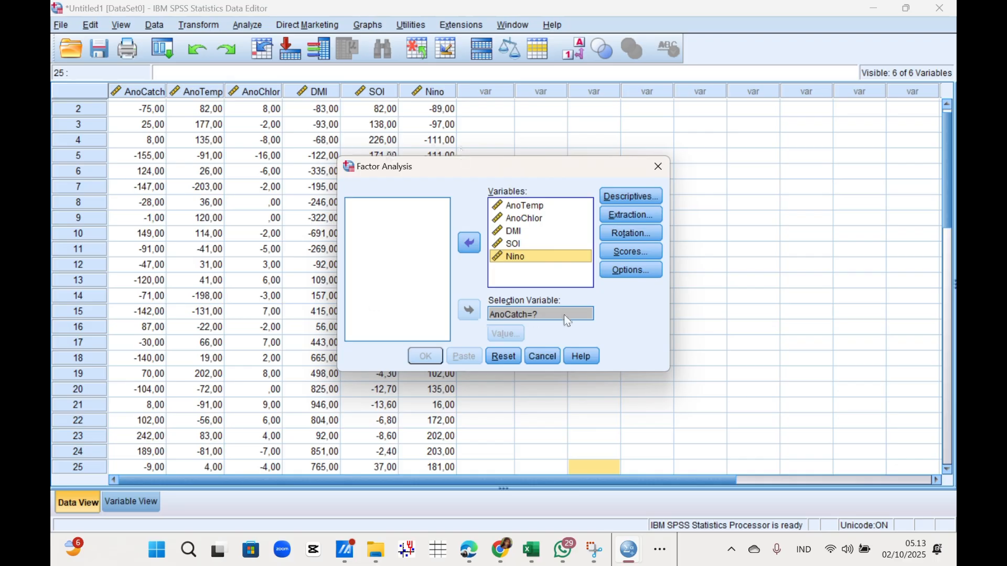
Step: Enable univariate descriptives, coefficients, significance levels, determinant, KMO and Bartlett's test of sphericity, and anti-image in the factor analysis descriptives
click(629, 195)
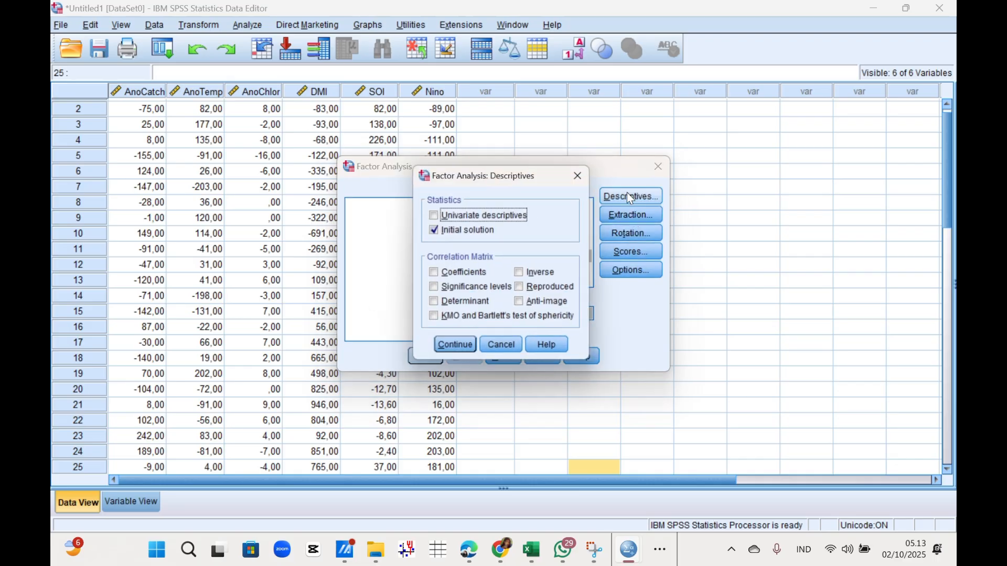
click(438, 218)
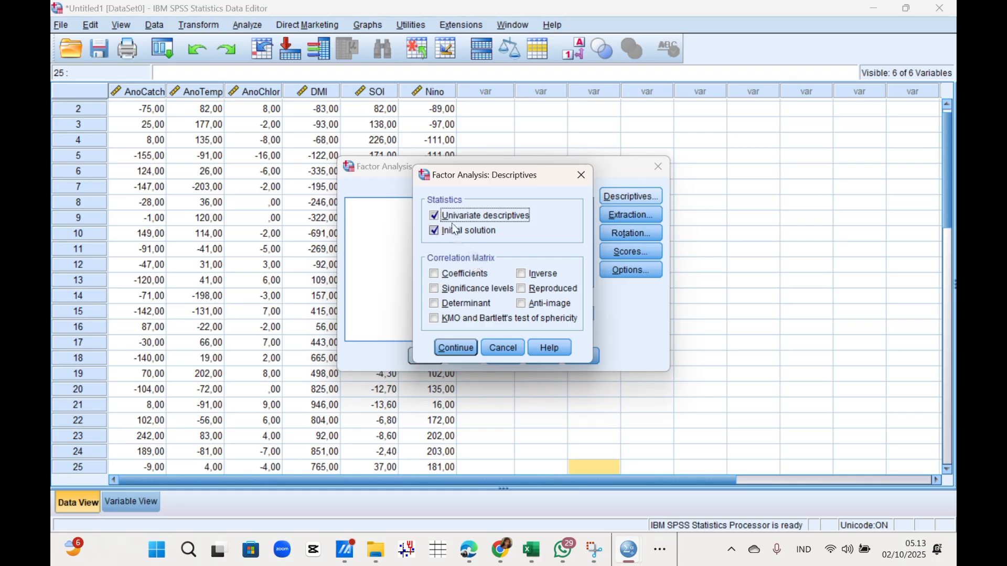
click(443, 273)
click(435, 289)
click(435, 304)
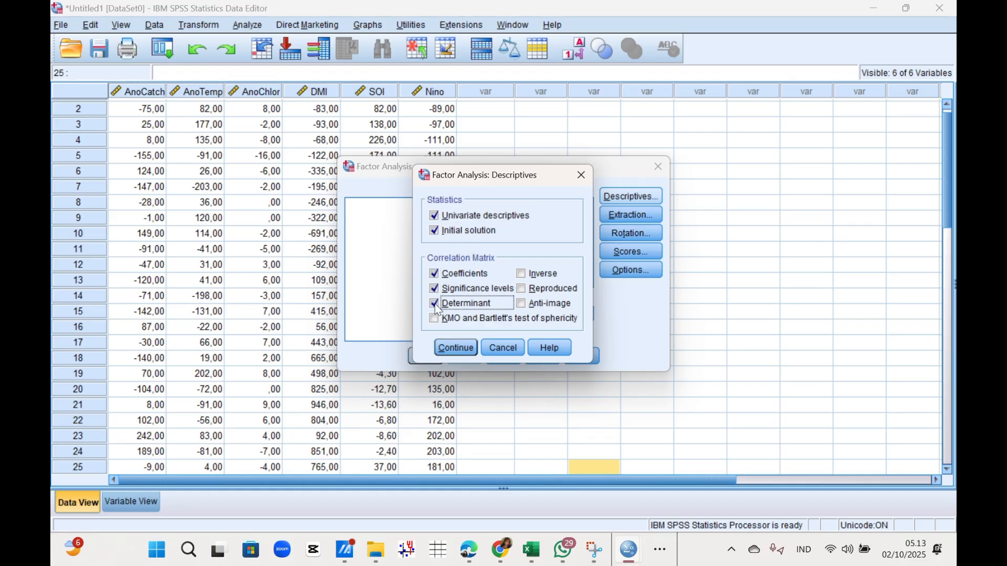
click(461, 320)
click(530, 303)
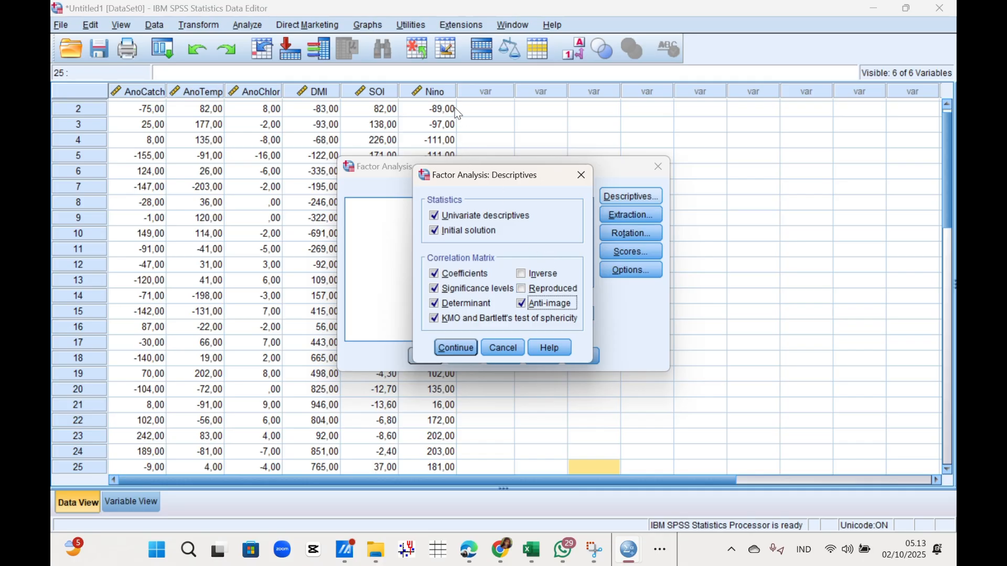
click(440, 26)
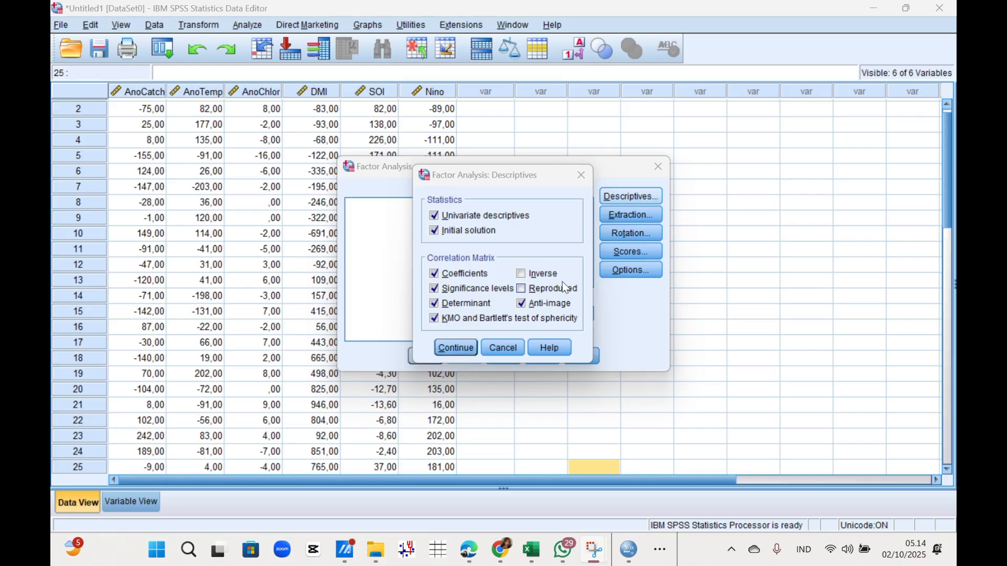
click(458, 348)
Step: Set the principal components extraction to a fixed number of 5 factors
click(609, 213)
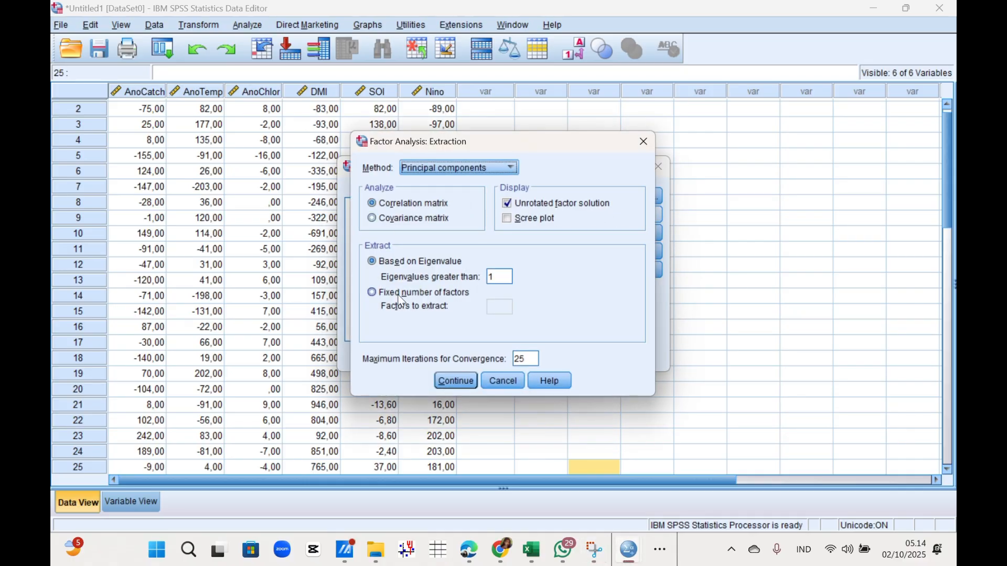
click(373, 295)
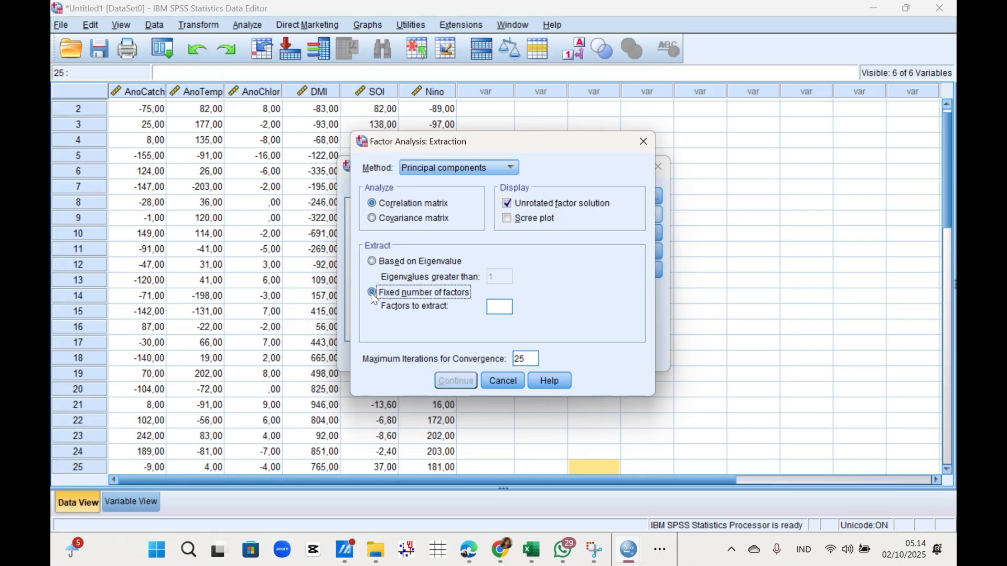
click(508, 305)
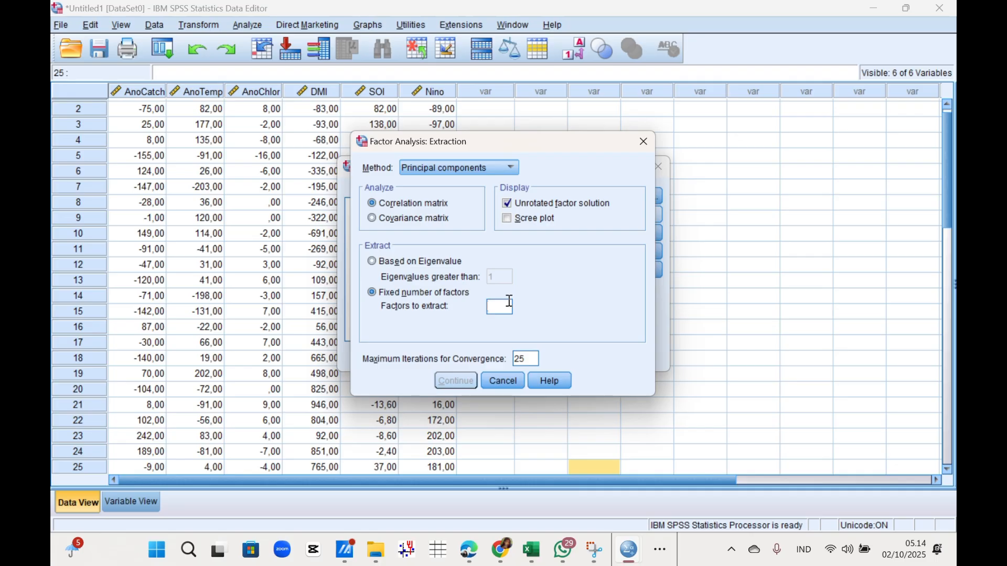
text(5)
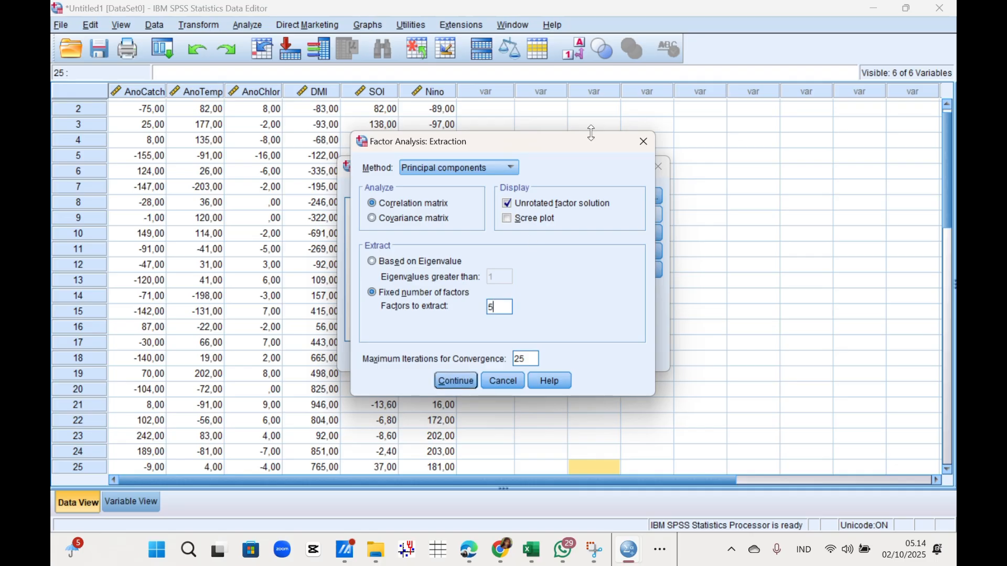
drag(599, 138, 824, 141)
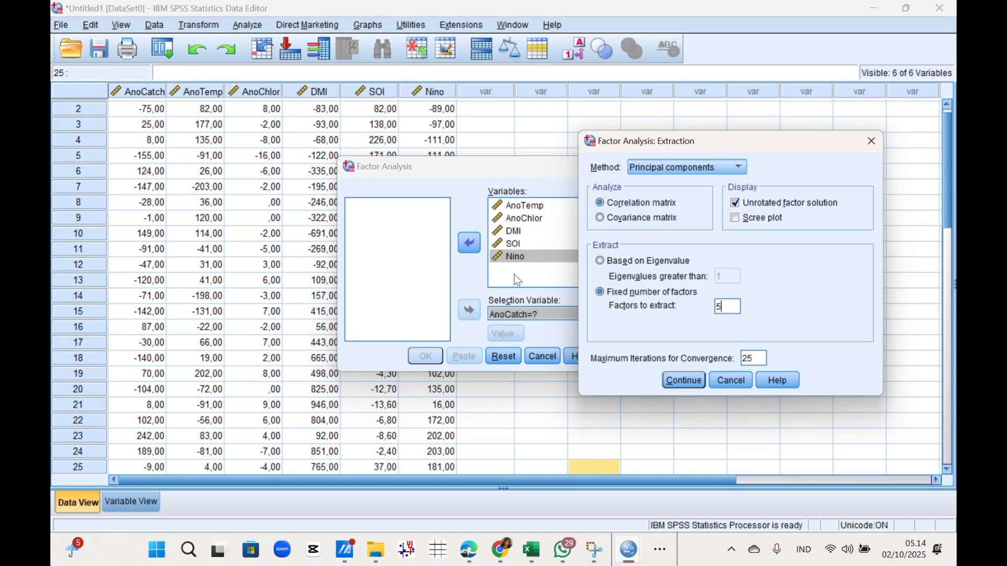
click(683, 382)
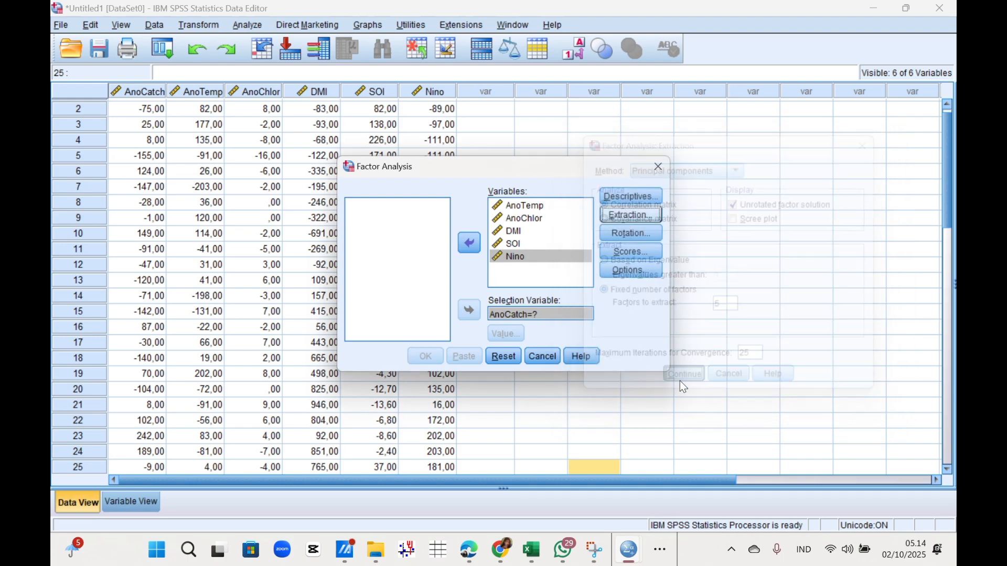
Step: Set the factor rotation method to Varimax and include loading plots
click(645, 239)
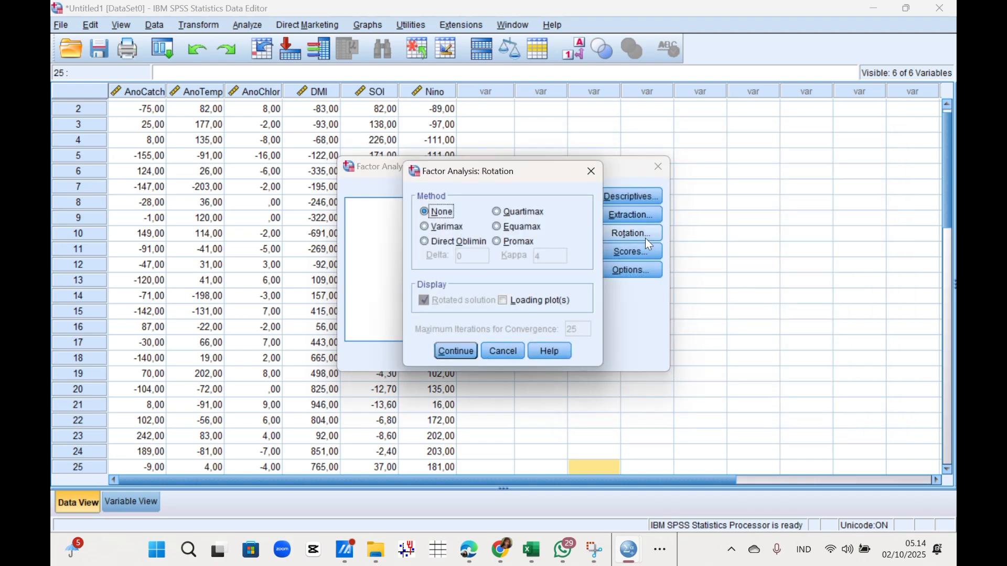
click(427, 227)
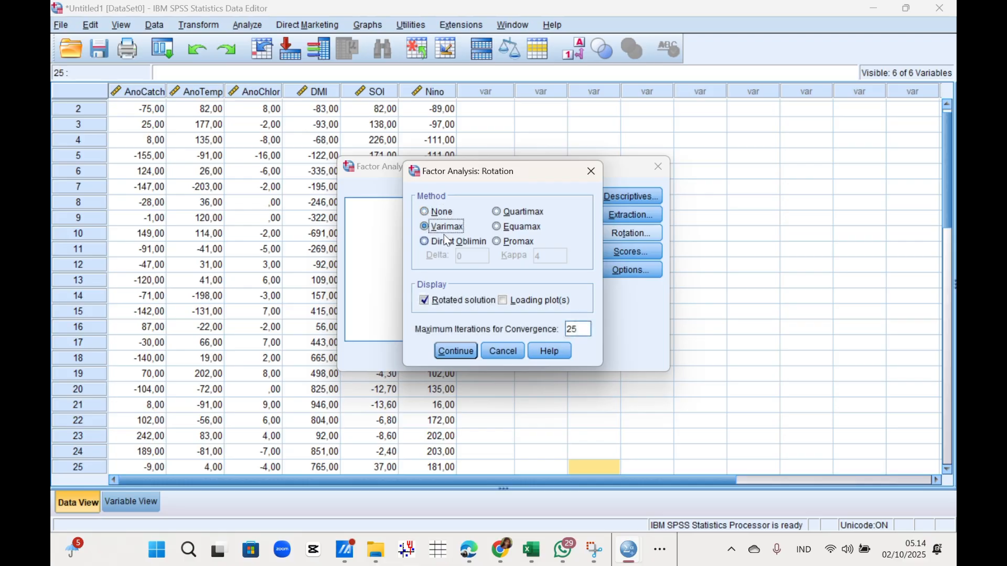
click(512, 307)
click(464, 353)
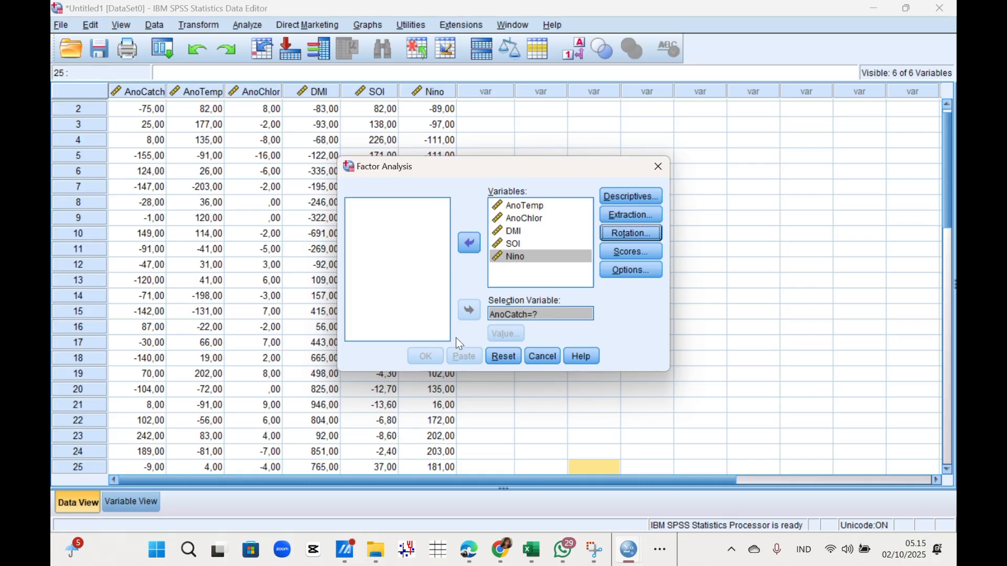
Step: Leave the AnoCatch selection value blank and run the factor analysis
click(508, 317)
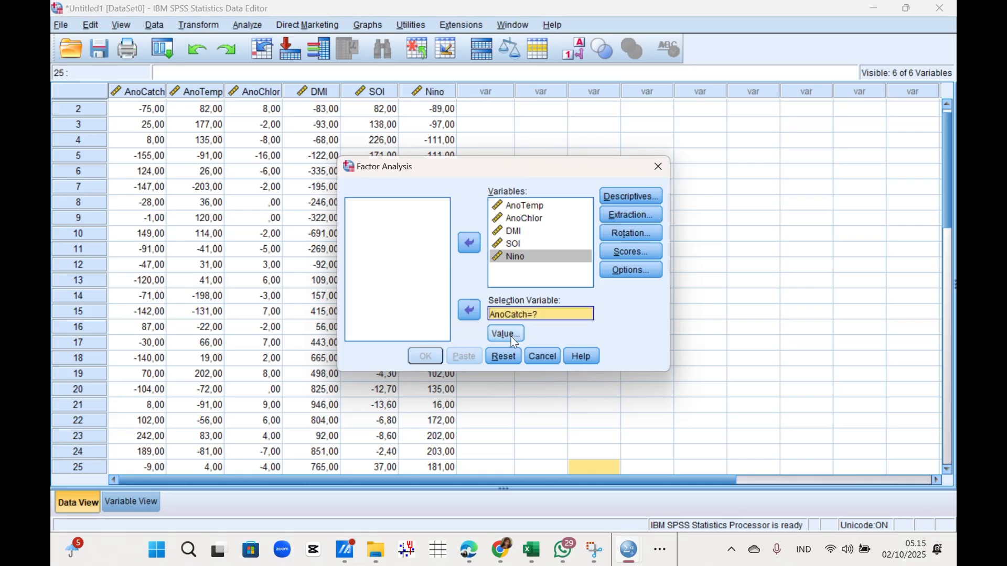
click(507, 334)
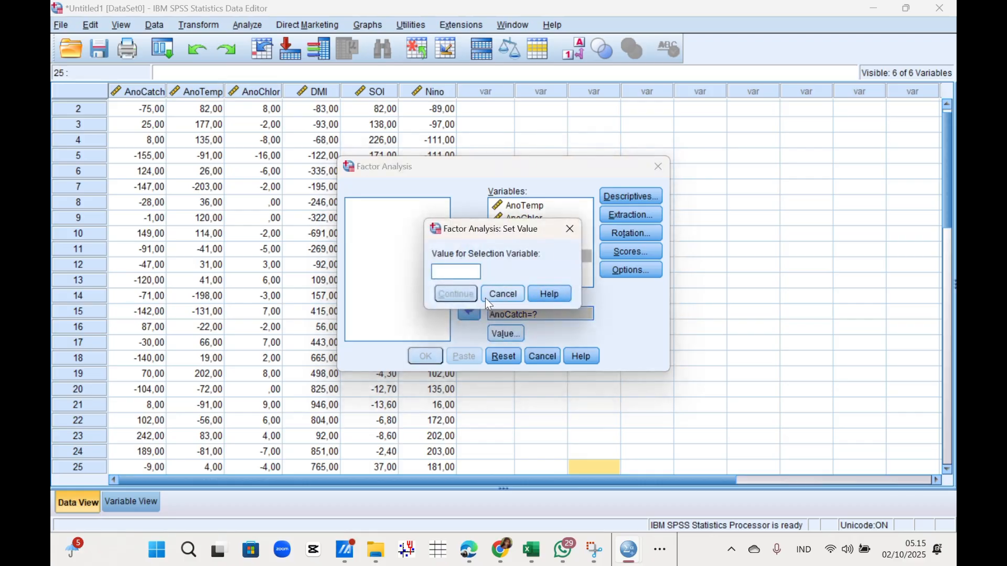
click(509, 294)
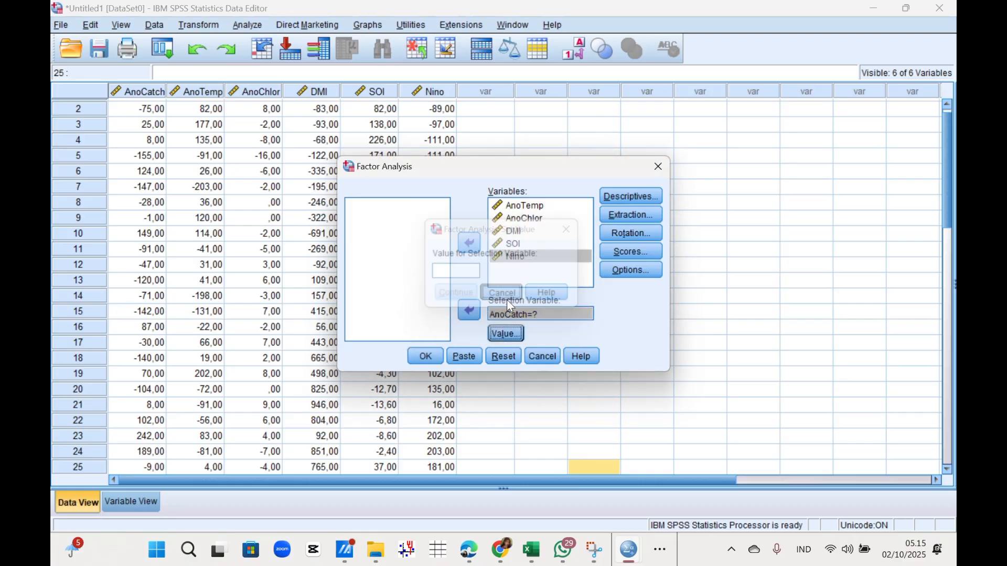
click(441, 357)
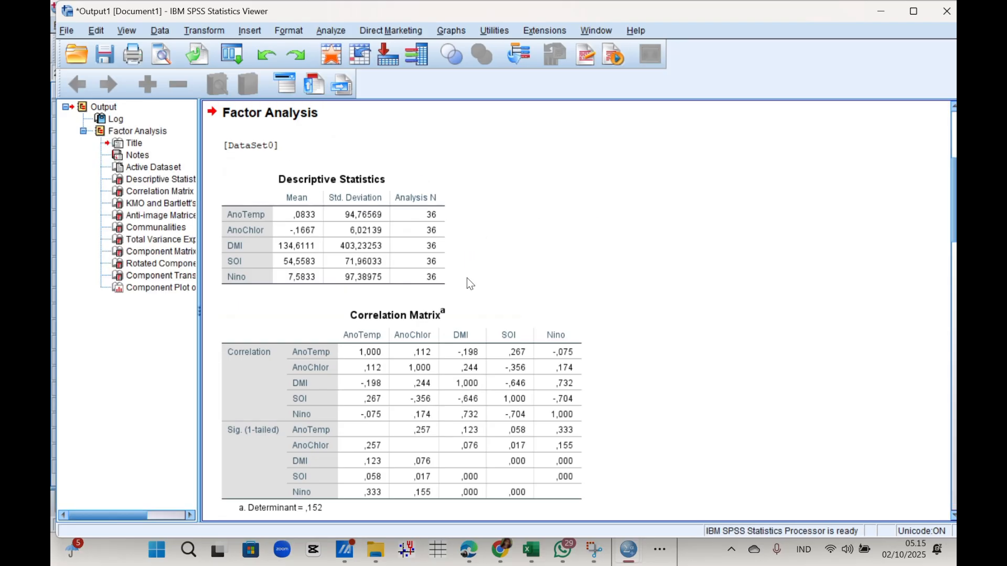
Step: Examine the Descriptive Statistics, Correlation Matrix, KMO and Bartlett's Test and Anti-image Matrices tables in the factor analysis output
scroll(468, 284, down, 2)
scroll(470, 283, up, 2)
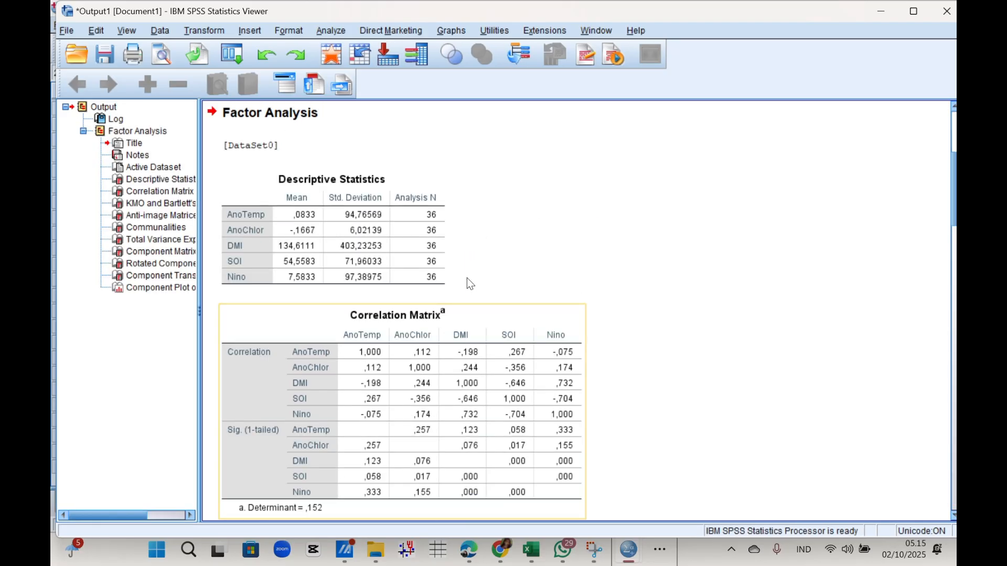
scroll(470, 283, down, 2)
scroll(465, 315, down, 10)
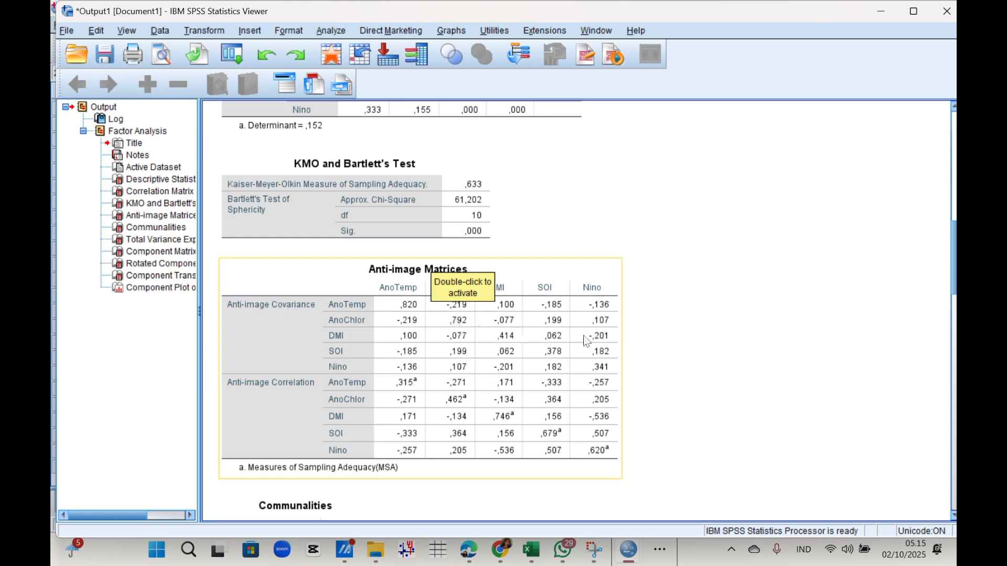
scroll(535, 375, up, 12)
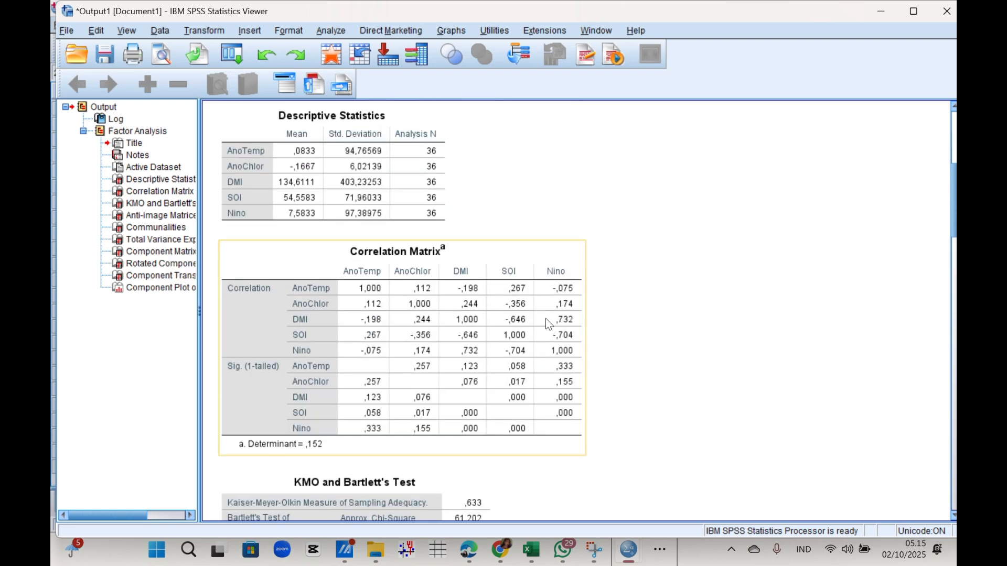
scroll(483, 341, down, 10)
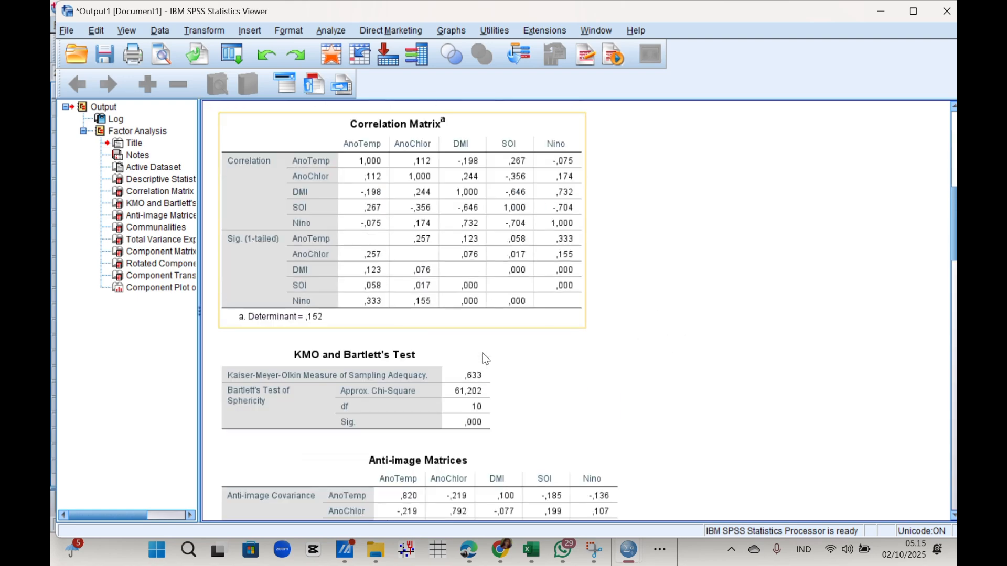
scroll(483, 336, up, 3)
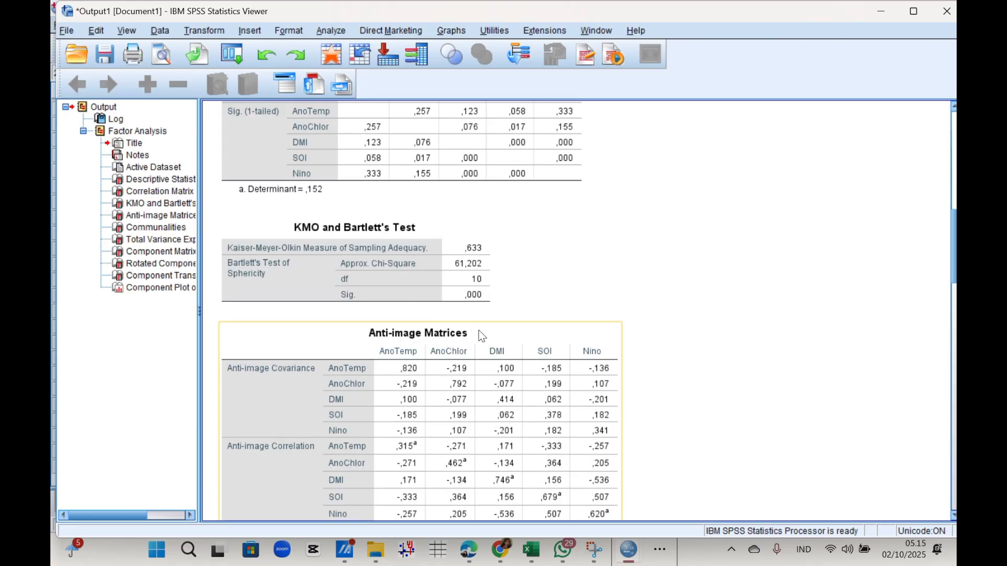
scroll(483, 336, down, 4)
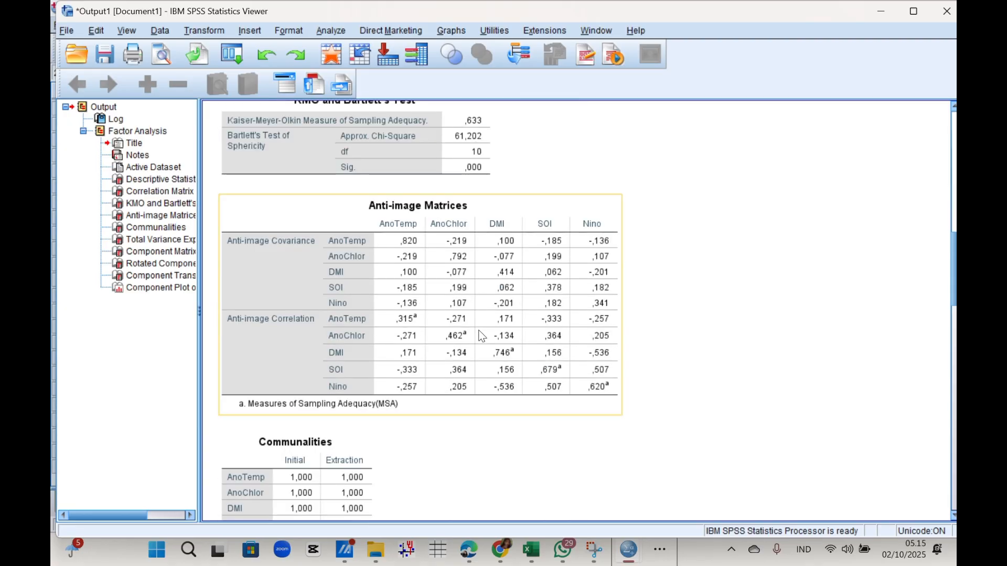